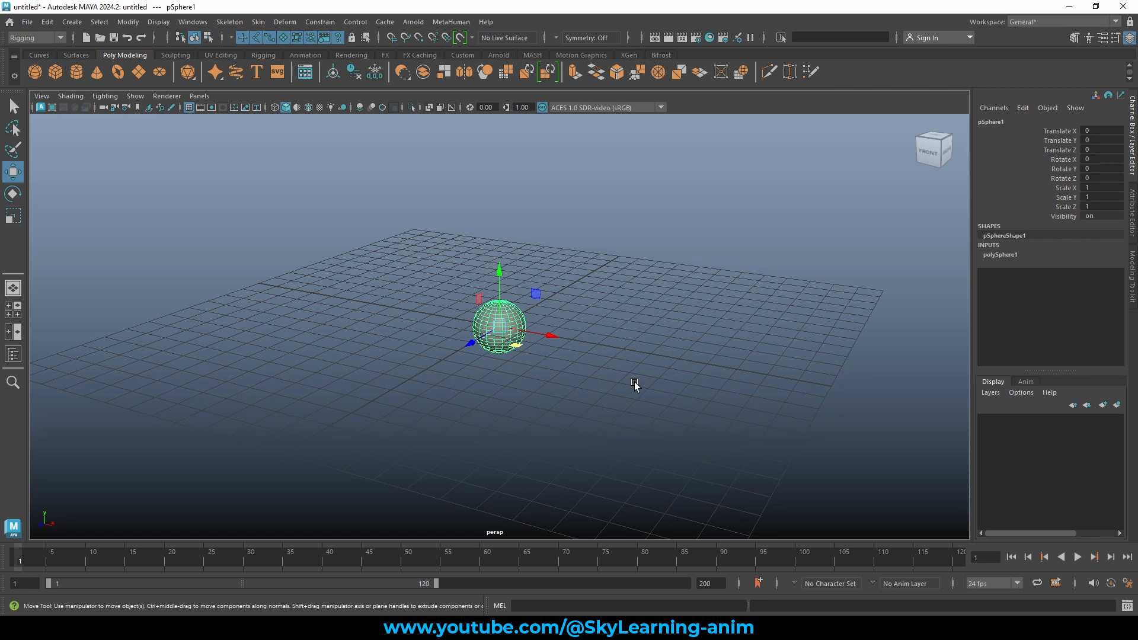
Reselect the sphere and set a key on its channels at frame 1.
{"action": "left_click", "coordinate": [682, 236]}
{"action": "left_click_drag", "start_coordinate": [364, 256], "coordinate": [577, 390]}
{"action": "key", "text": "alt+v"}
{"action": "left_click_drag", "start_coordinate": [10, 560], "coordinate": [18, 560]}
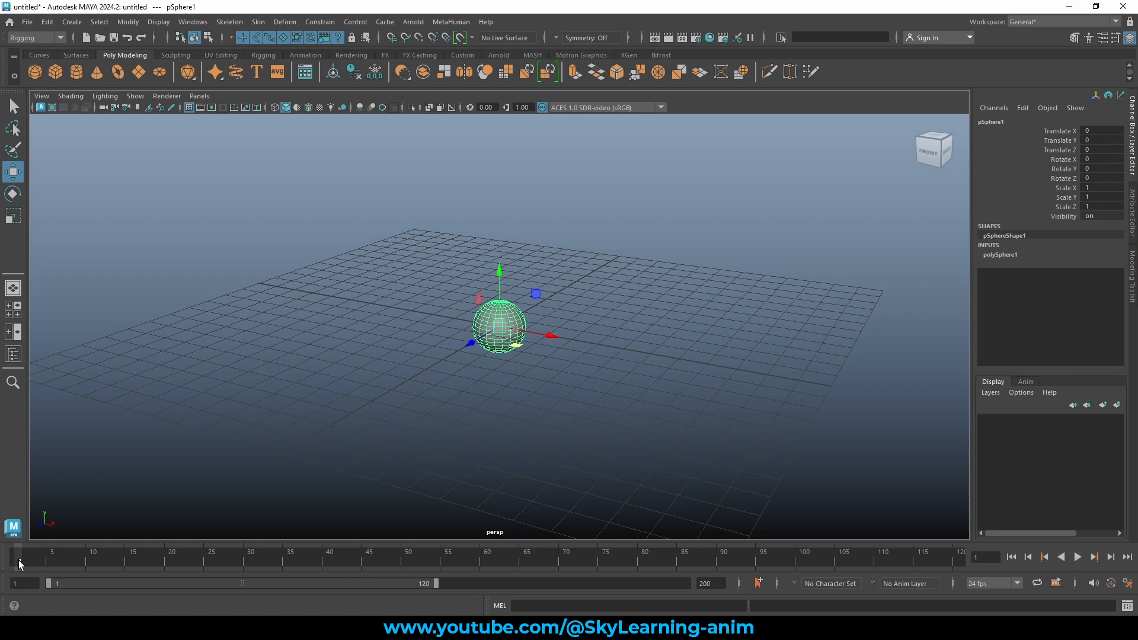
{"action": "key", "text": "s"}
Try a raised key, preview it, then reset the sphere's Translate X and Y to 0.
{"action": "left_click_drag", "start_coordinate": [538, 292], "coordinate": [650, 201]}
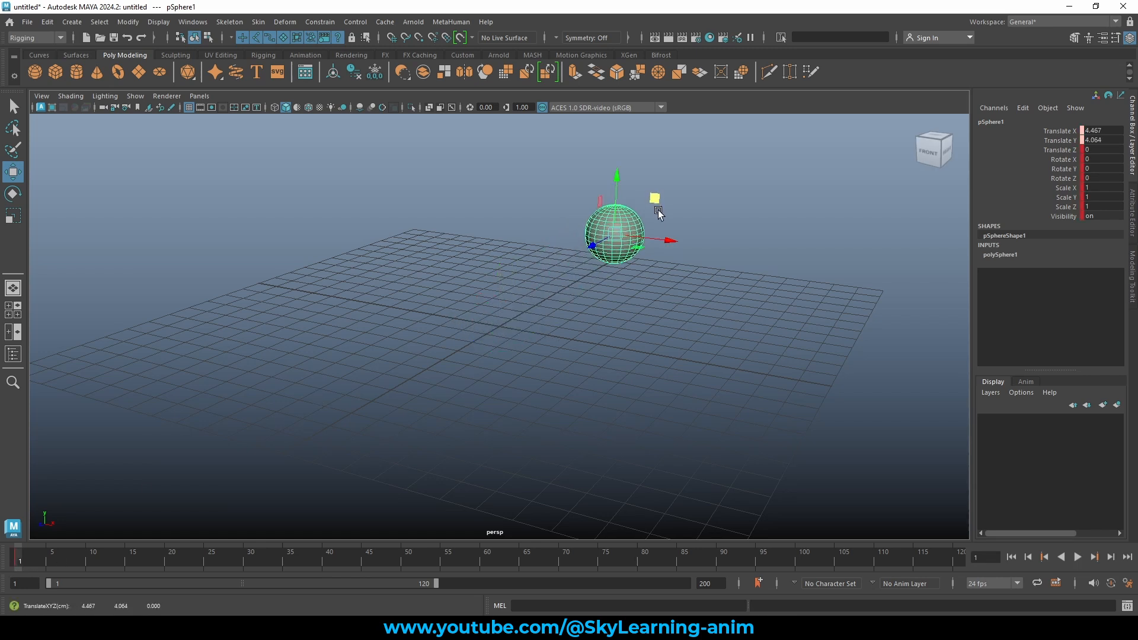
{"action": "key", "text": "s"}
{"action": "key", "text": "alt+v"}
{"action": "mouse_move", "coordinate": [11, 558]}
{"action": "left_mouse_down"}
{"action": "mouse_move", "coordinate": [315, 555]}
{"action": "mouse_move", "coordinate": [2, 561]}
{"action": "left_mouse_up"}
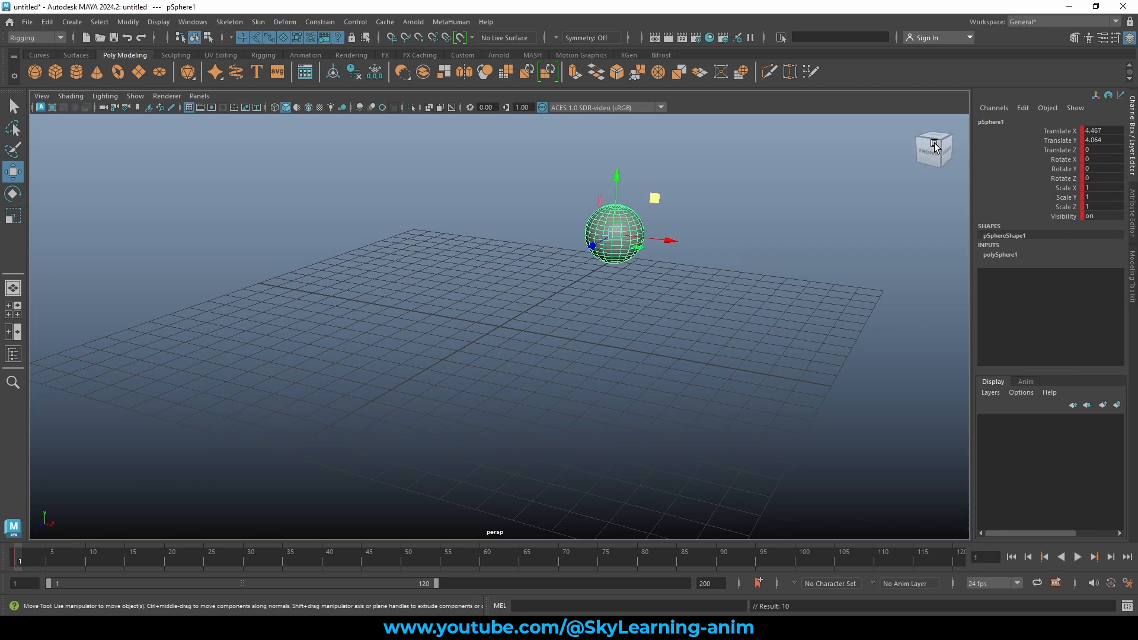
{"action": "left_click_drag", "start_coordinate": [1103, 131], "coordinate": [1102, 140]}
{"action": "type", "text": "0"}
{"action": "key", "text": "Return"}
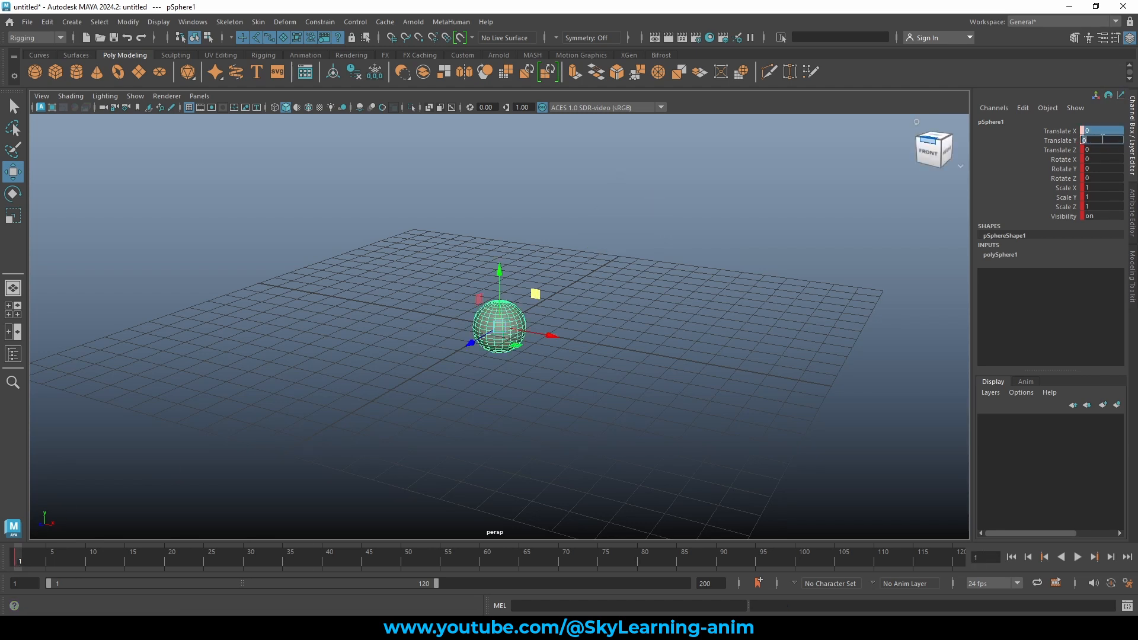
At frame 31, raise the sphere up and to the right and key it.
{"action": "left_click_drag", "start_coordinate": [848, 171], "coordinate": [862, 196], "text": "alt"}
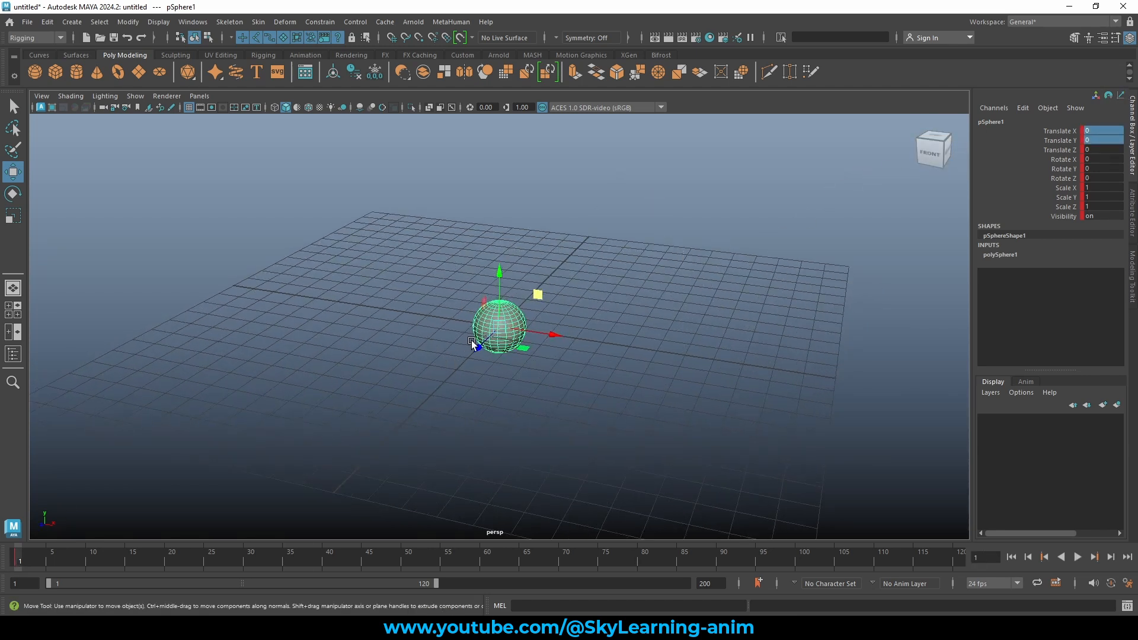
{"action": "left_click_drag", "start_coordinate": [187, 559], "coordinate": [256, 561]}
{"action": "left_click_drag", "start_coordinate": [537, 292], "coordinate": [689, 194]}
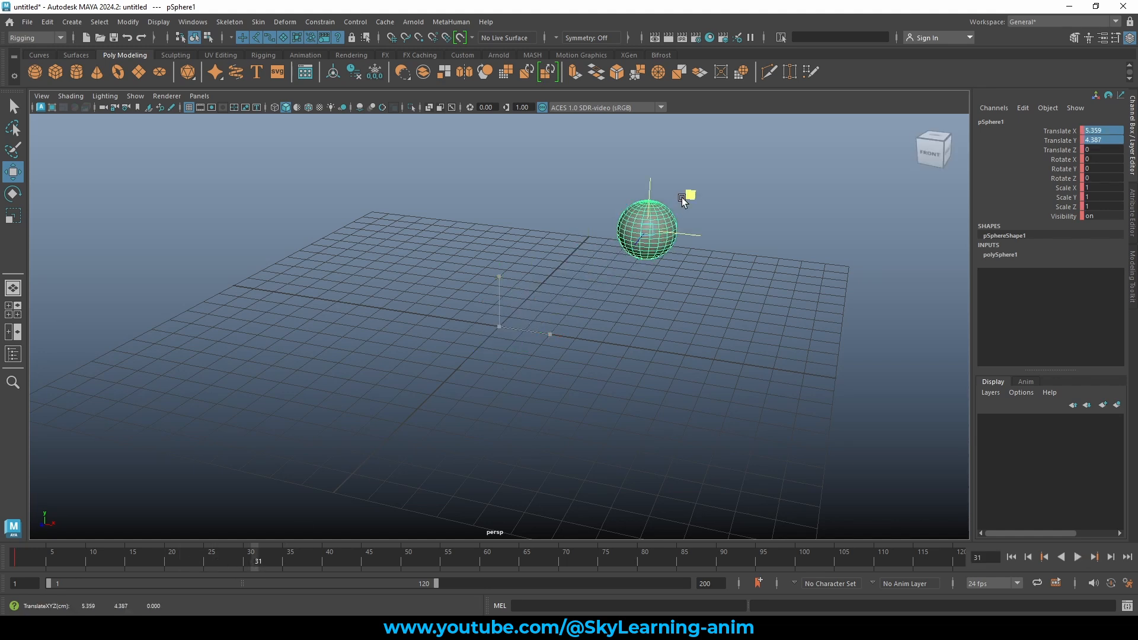
{"action": "left_click_drag", "start_coordinate": [495, 452], "coordinate": [645, 379], "text": "alt"}
{"action": "key", "text": "s"}
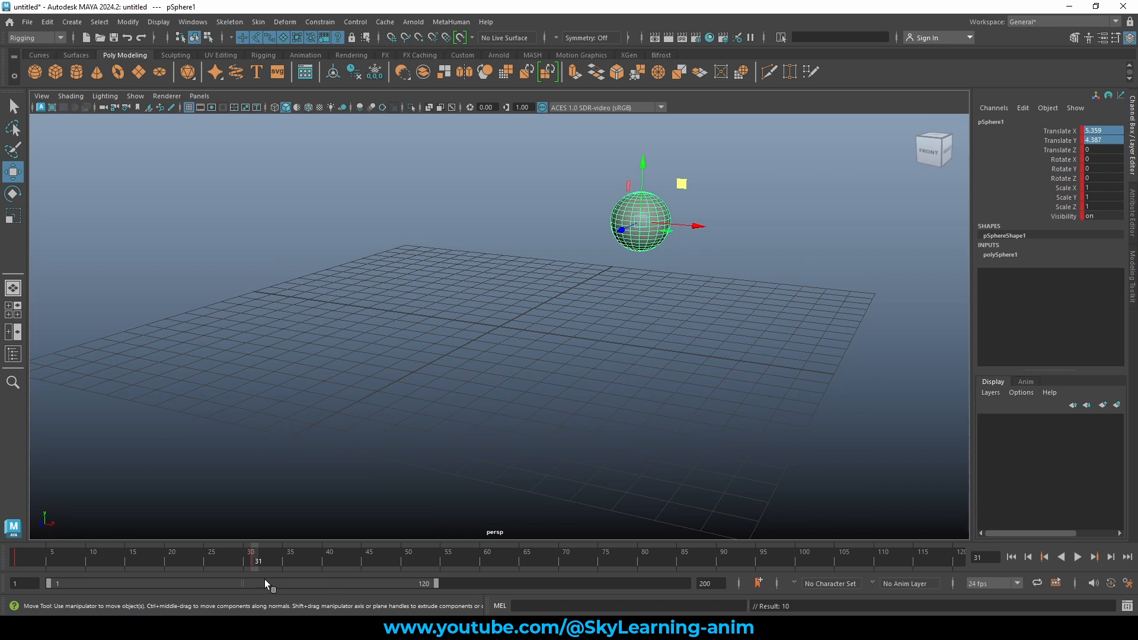
At frame 65, drop the sphere below the grid and key it.
{"action": "key", "text": "alt+v"}
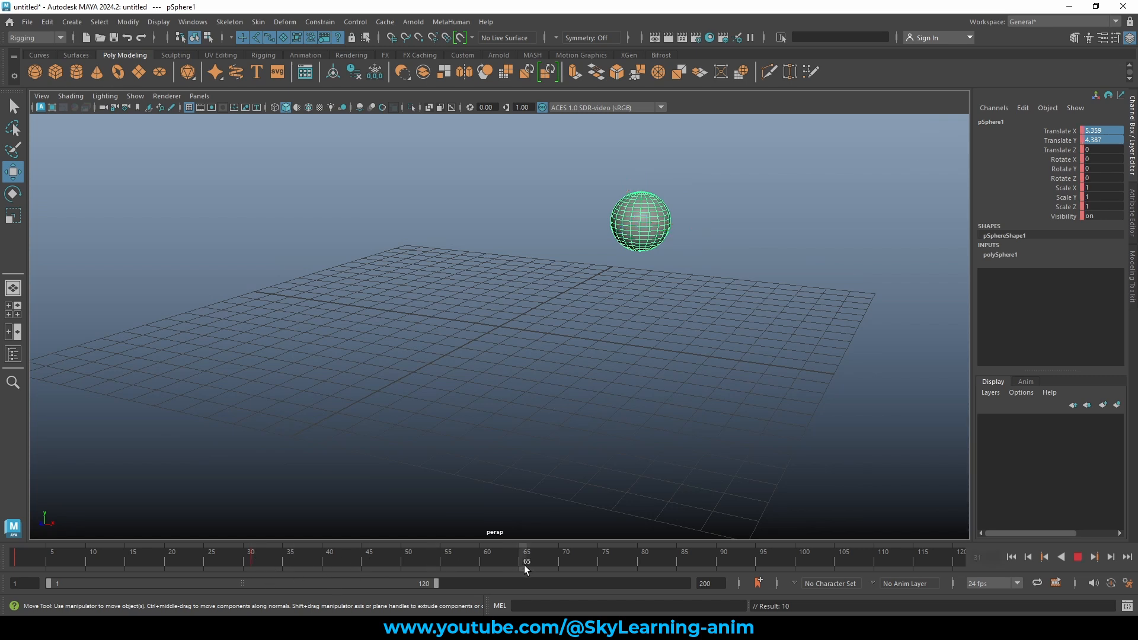
{"action": "key", "text": "alt+v"}
{"action": "middle_click_drag", "start_coordinate": [537, 330], "coordinate": [642, 383]}
{"action": "key", "text": "s"}
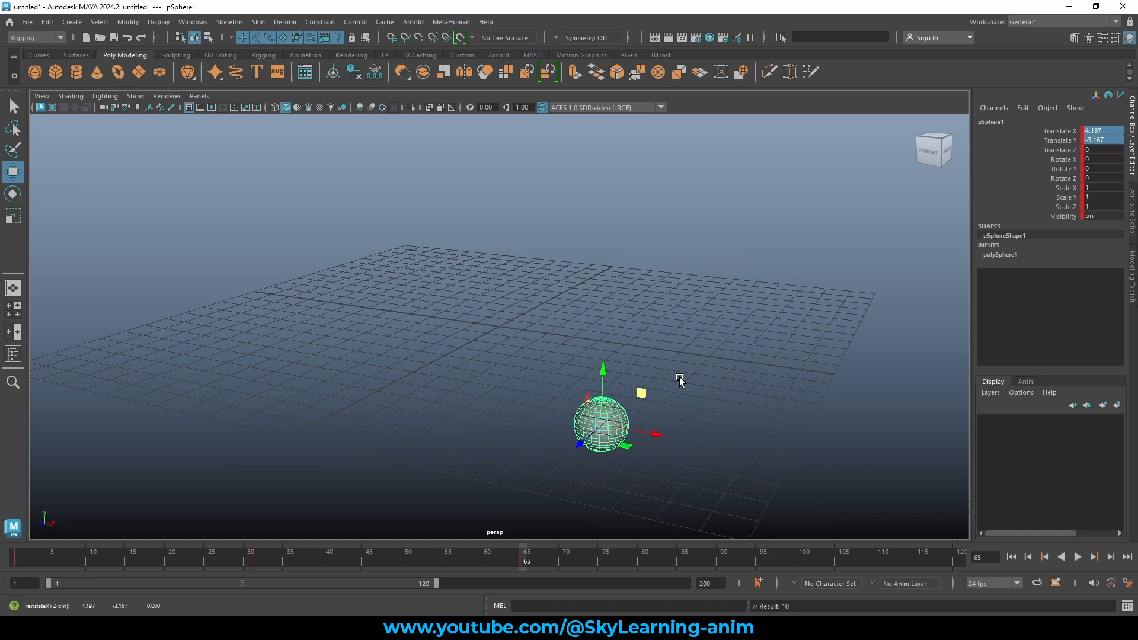
Play the animation from the start, then return to frame 1 with the sphere selected.
{"action": "left_click", "coordinate": [13, 559]}
{"action": "key", "text": "alt+v"}
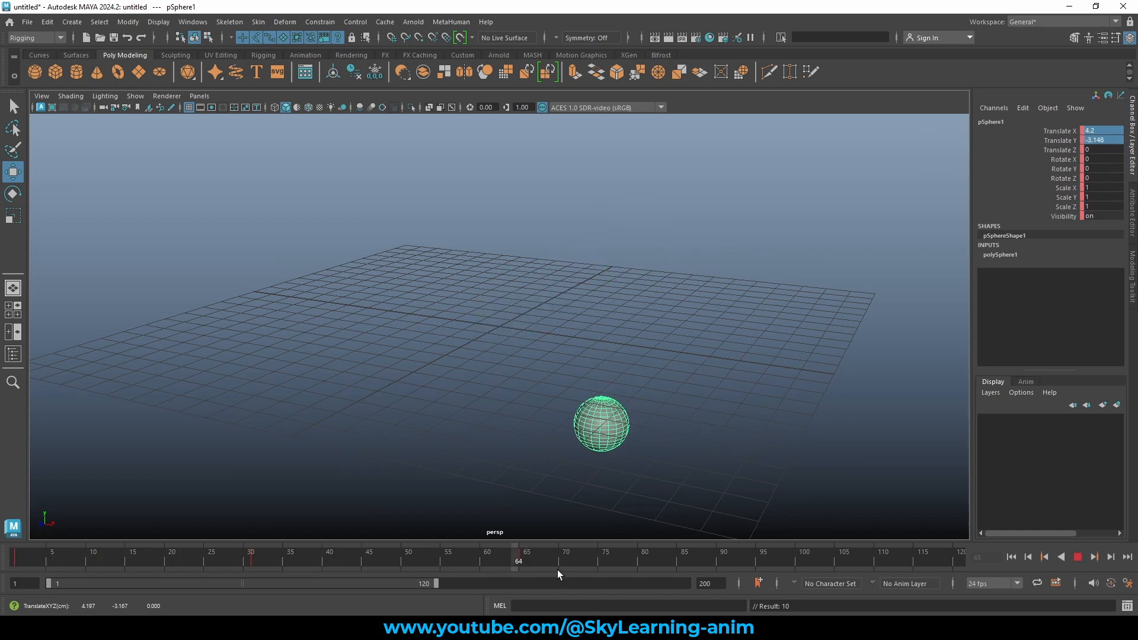
{"action": "left_click", "coordinate": [20, 557]}
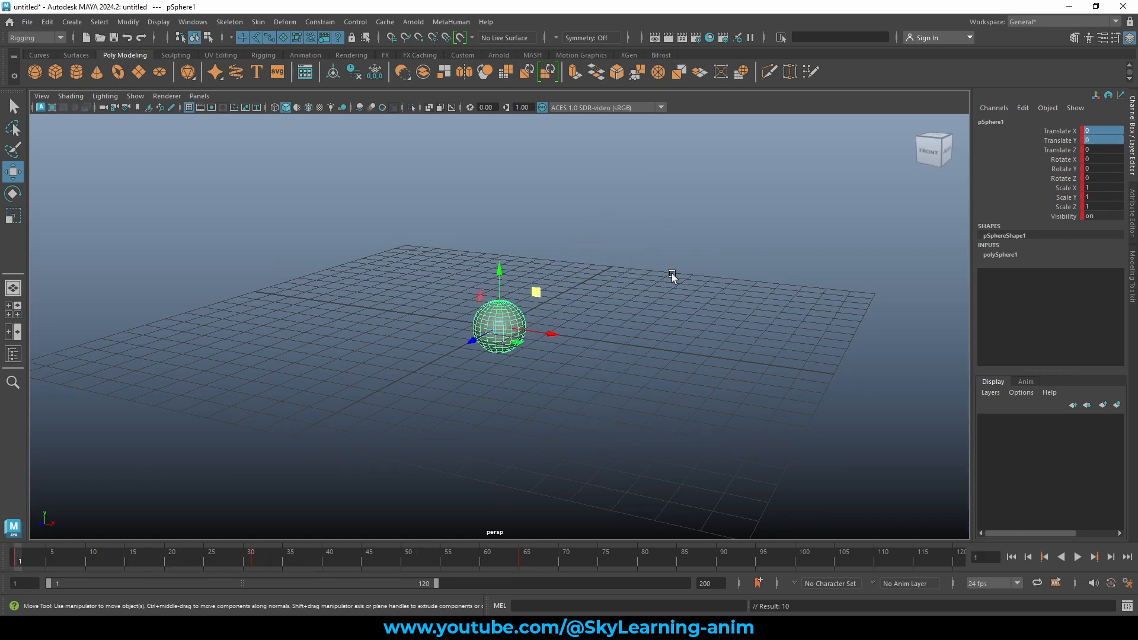
{"action": "left_click_drag", "start_coordinate": [1064, 130], "coordinate": [1064, 218]}
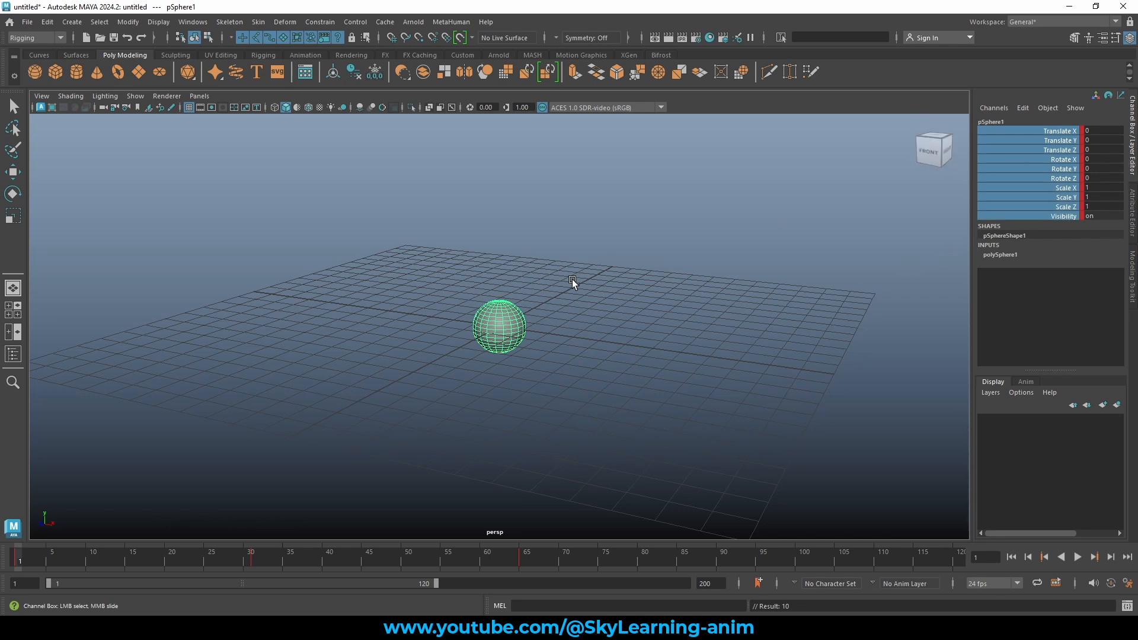
{"action": "left_click_drag", "start_coordinate": [587, 296], "coordinate": [537, 279], "text": "alt"}
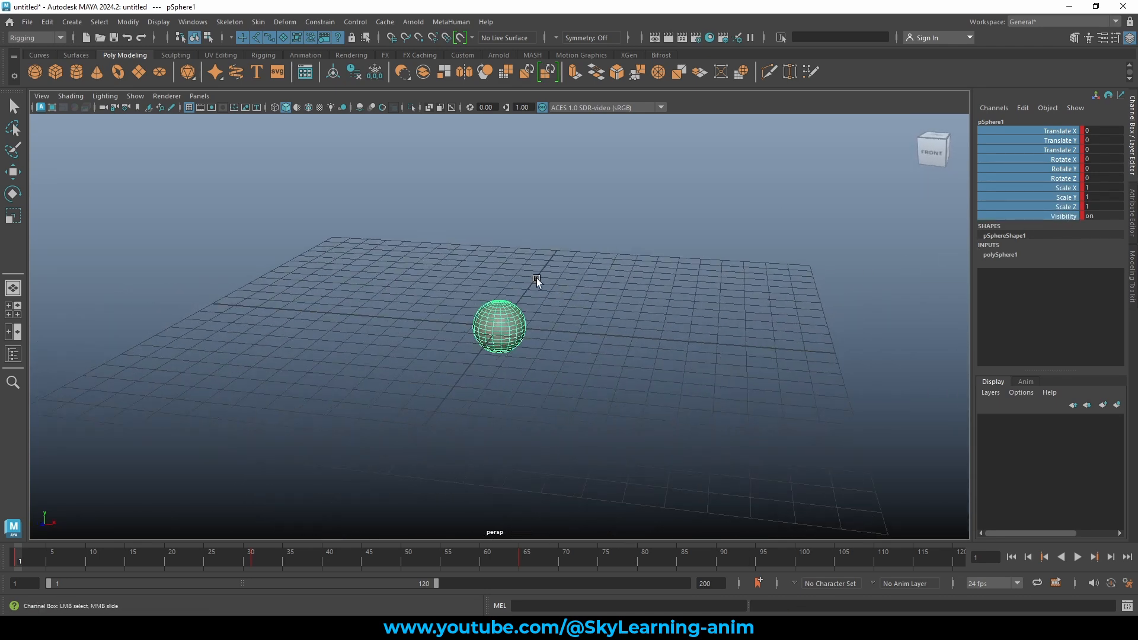
{"action": "left_click", "coordinate": [402, 265]}
{"action": "left_click_drag", "start_coordinate": [356, 257], "coordinate": [502, 361]}
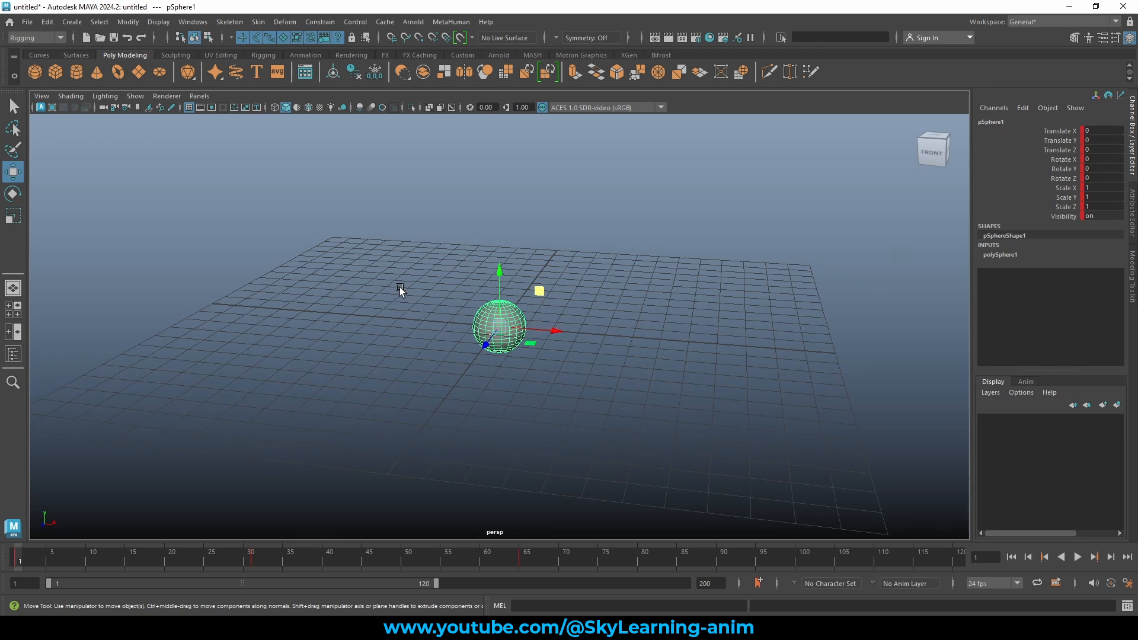
Create a NURBS circle and scale it up uniformly around the sphere.
{"action": "left_click", "coordinate": [40, 53]}
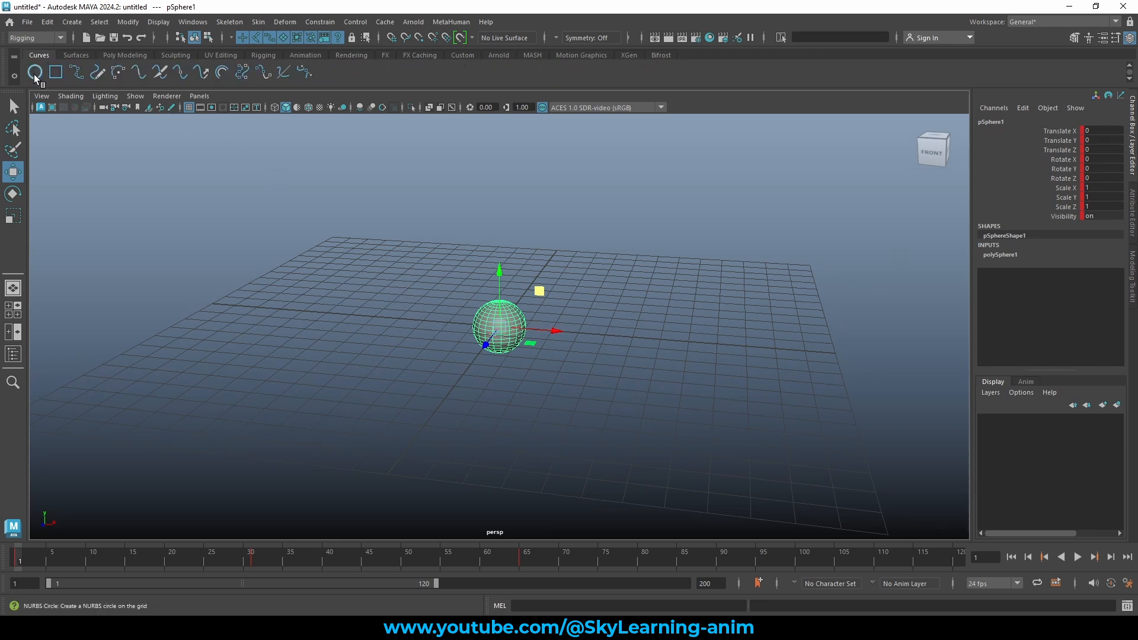
{"action": "left_click", "coordinate": [34, 73]}
{"action": "left_click_drag", "start_coordinate": [567, 366], "coordinate": [559, 368], "text": "alt"}
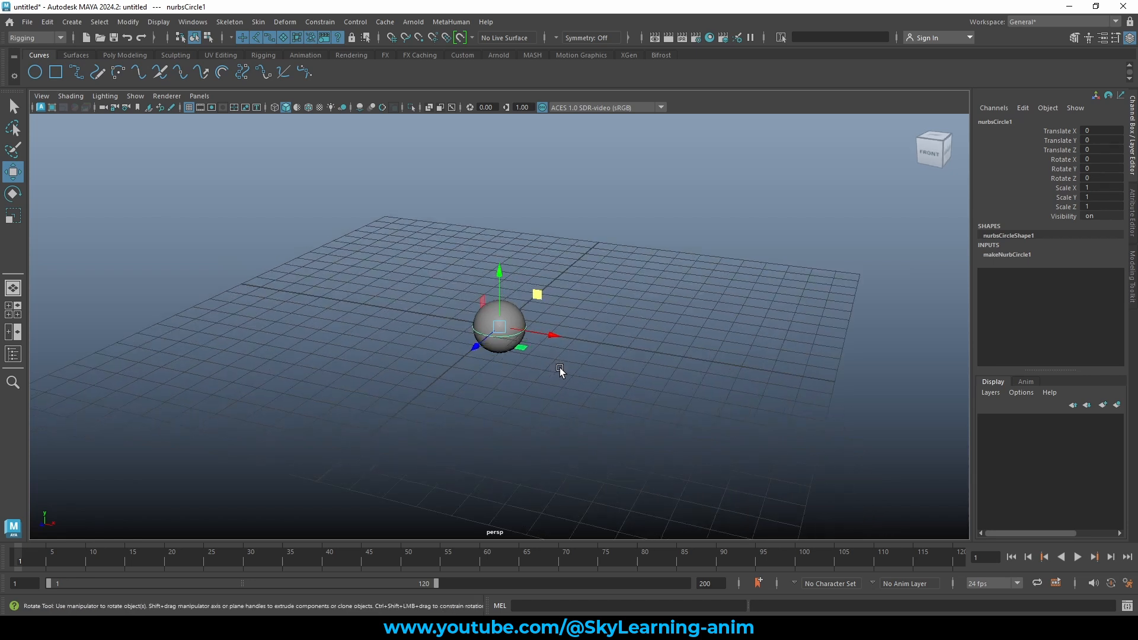
{"action": "key", "text": "e"}
{"action": "key", "text": "r"}
{"action": "left_click_drag", "start_coordinate": [499, 326], "coordinate": [602, 320]}
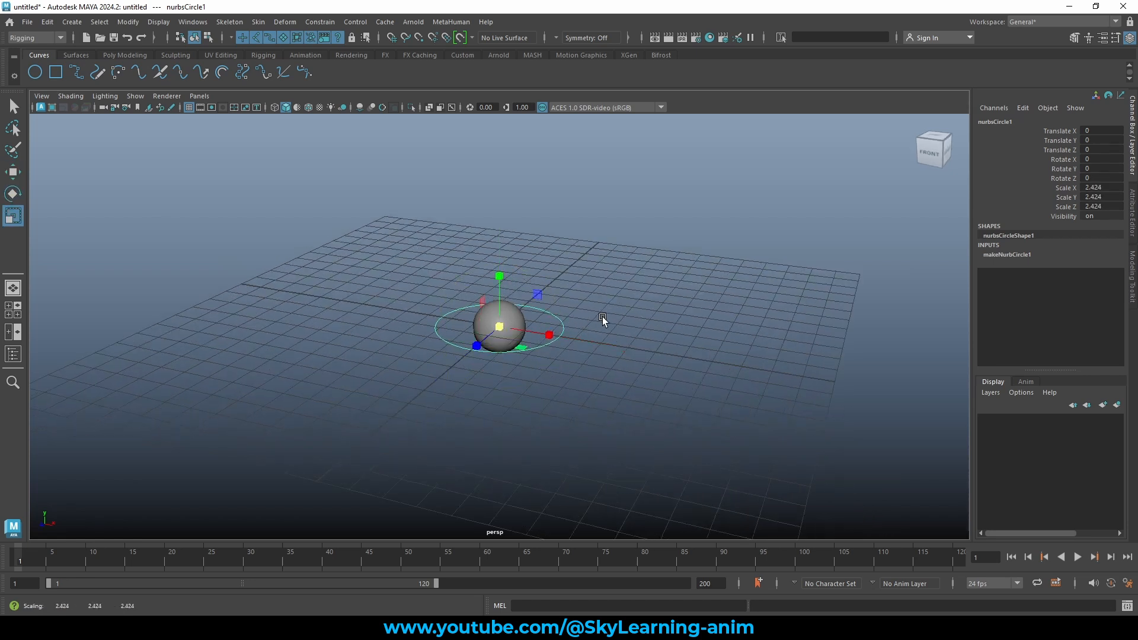
Parent the sphere under the NURBS circle.
{"action": "left_click", "coordinate": [654, 289]}
{"action": "left_click_drag", "start_coordinate": [572, 360], "coordinate": [552, 339], "text": "alt"}
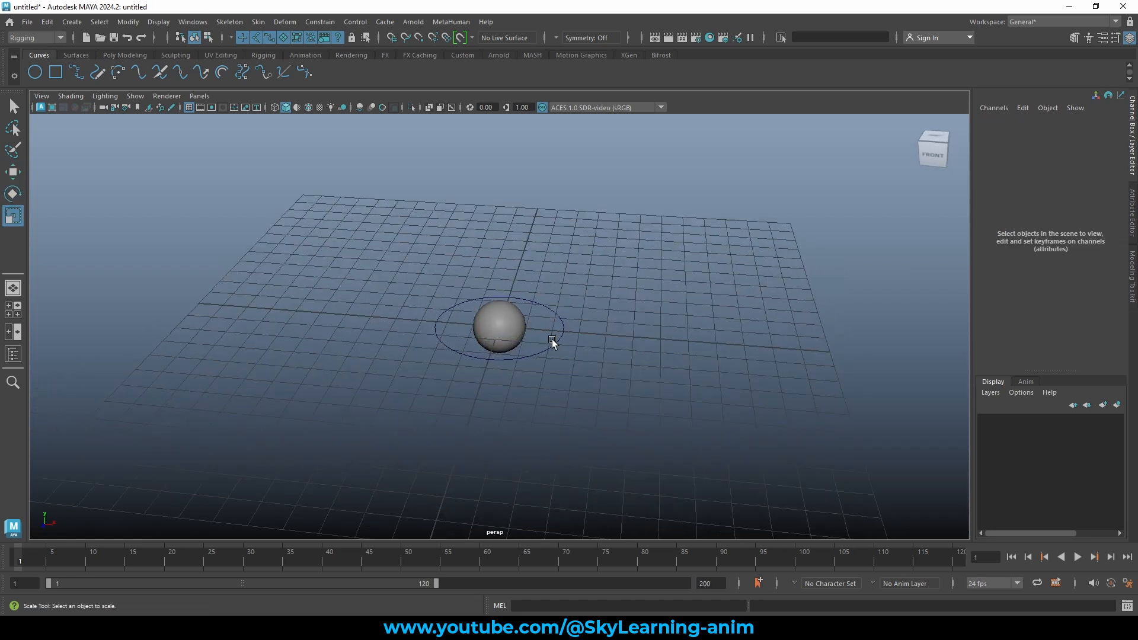
{"action": "left_click", "coordinate": [497, 310]}
{"action": "key", "text": "w"}
{"action": "key", "text": "p"}
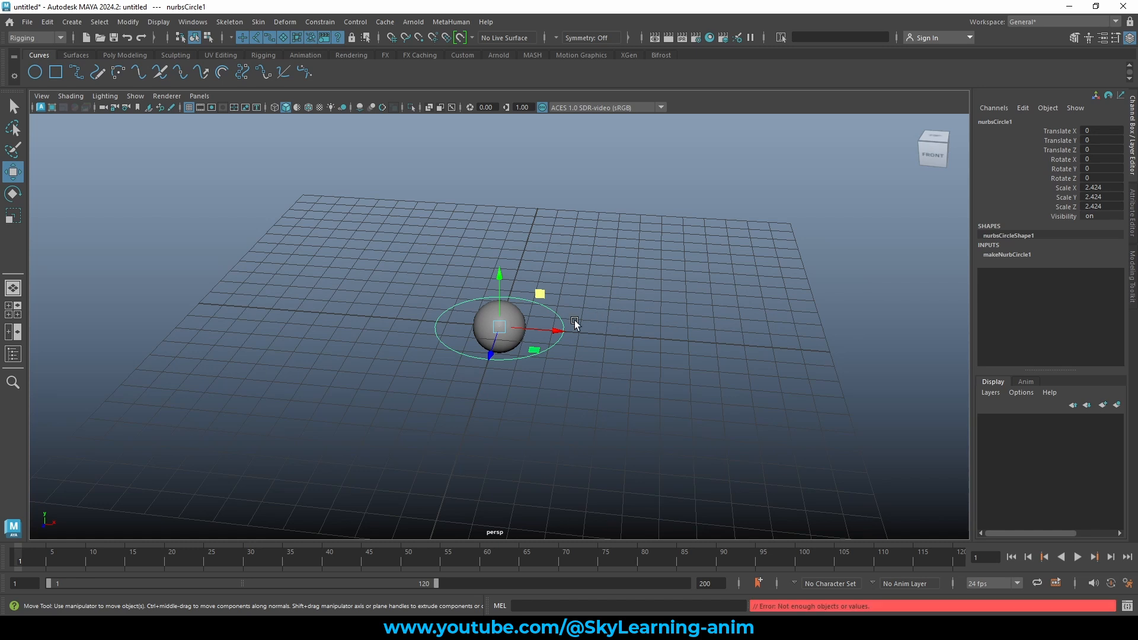
{"action": "left_click", "coordinate": [514, 313], "text": "shift"}
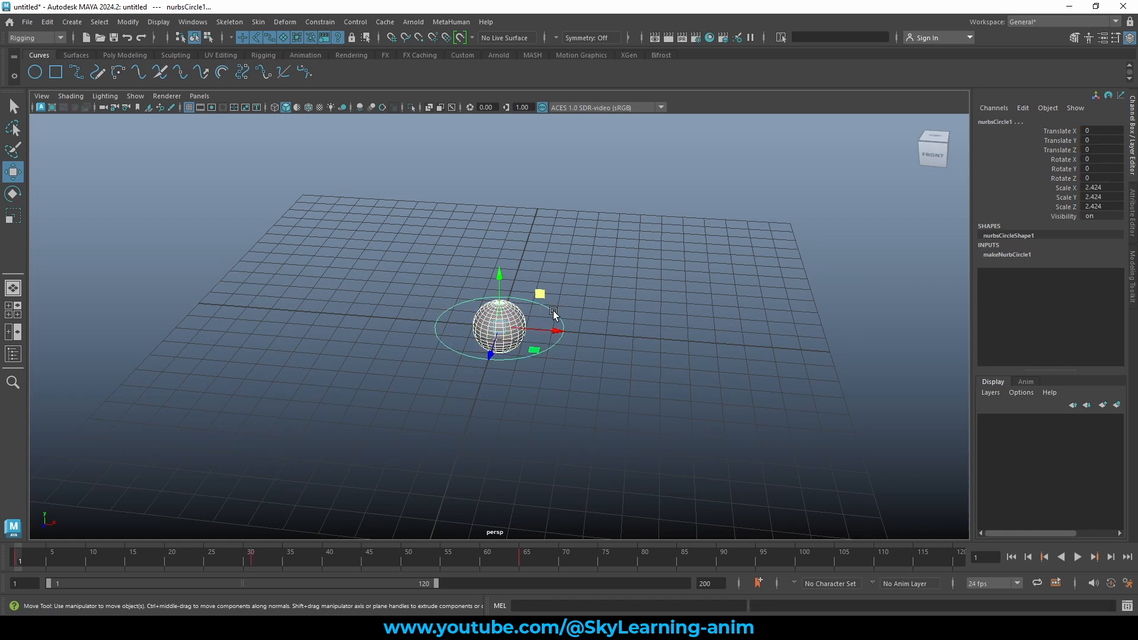
{"action": "key", "text": "p"}
Move the circle to confirm the sphere follows, then move the sphere and undo it.
{"action": "left_click", "coordinate": [614, 308]}
{"action": "left_click", "coordinate": [560, 319]}
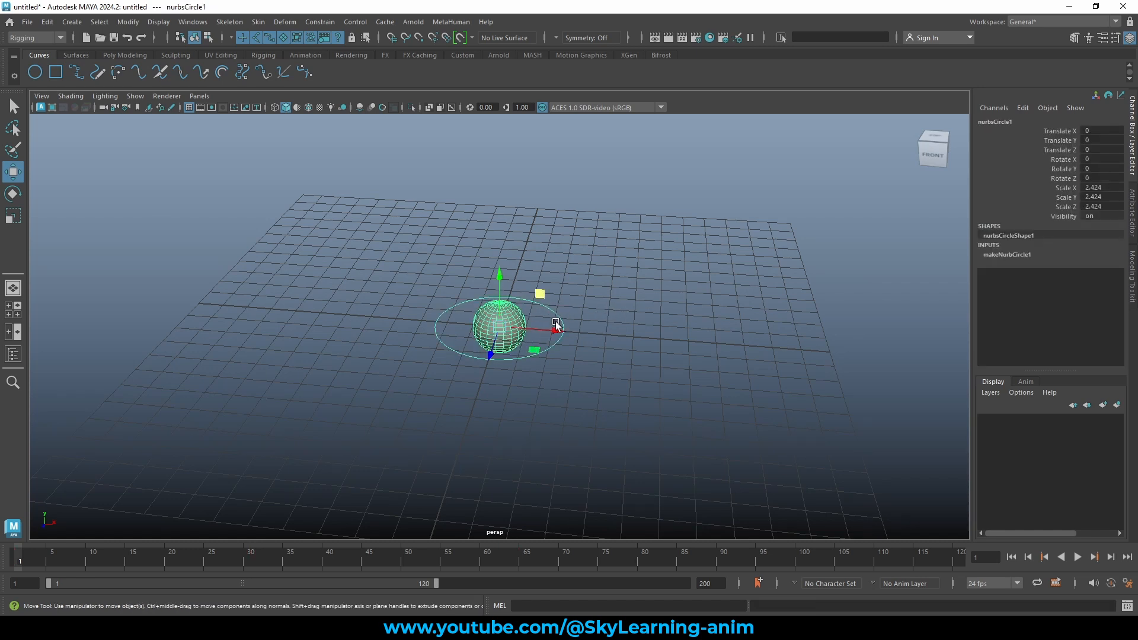
{"action": "left_click_drag", "start_coordinate": [499, 326], "coordinate": [438, 254]}
{"action": "left_click", "coordinate": [360, 259]}
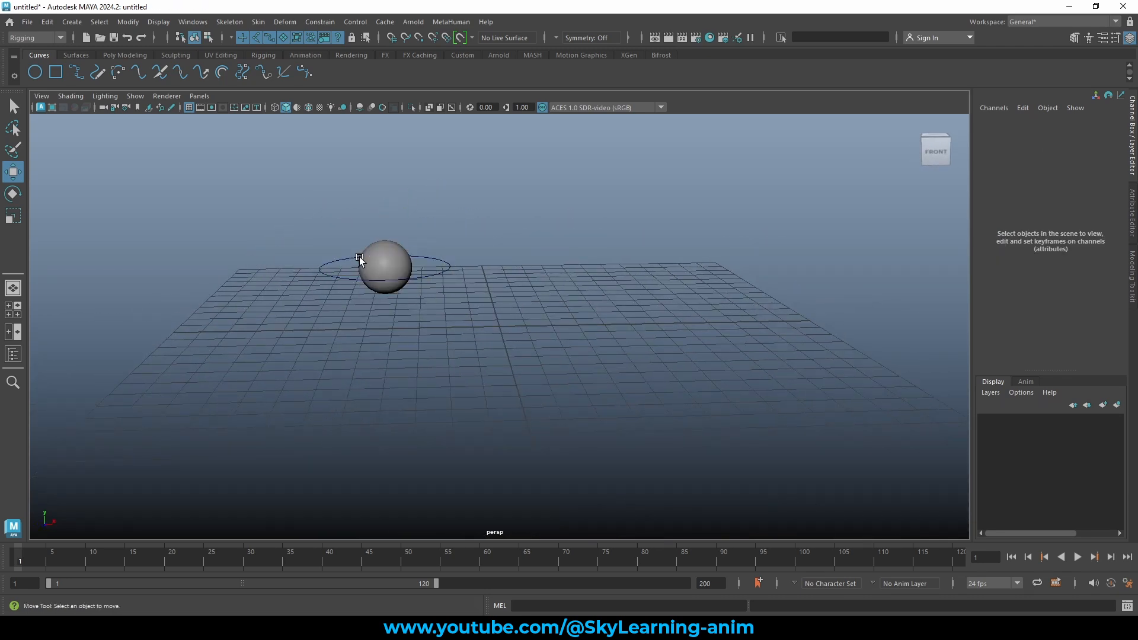
{"action": "left_click", "coordinate": [360, 260]}
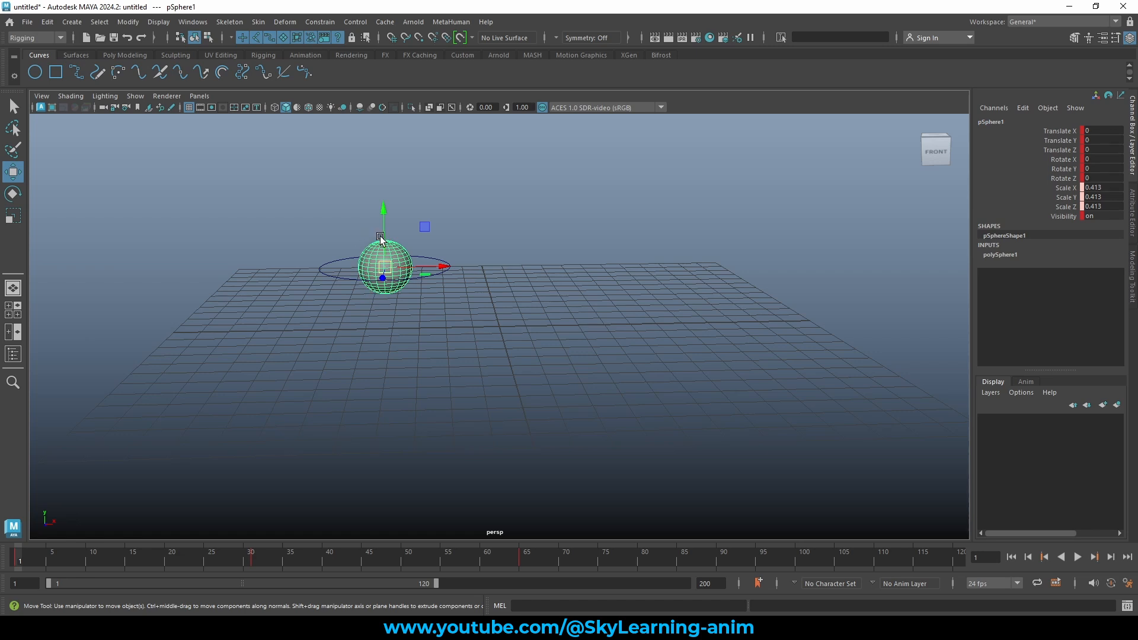
{"action": "middle_click_drag", "start_coordinate": [571, 215], "coordinate": [591, 237]}
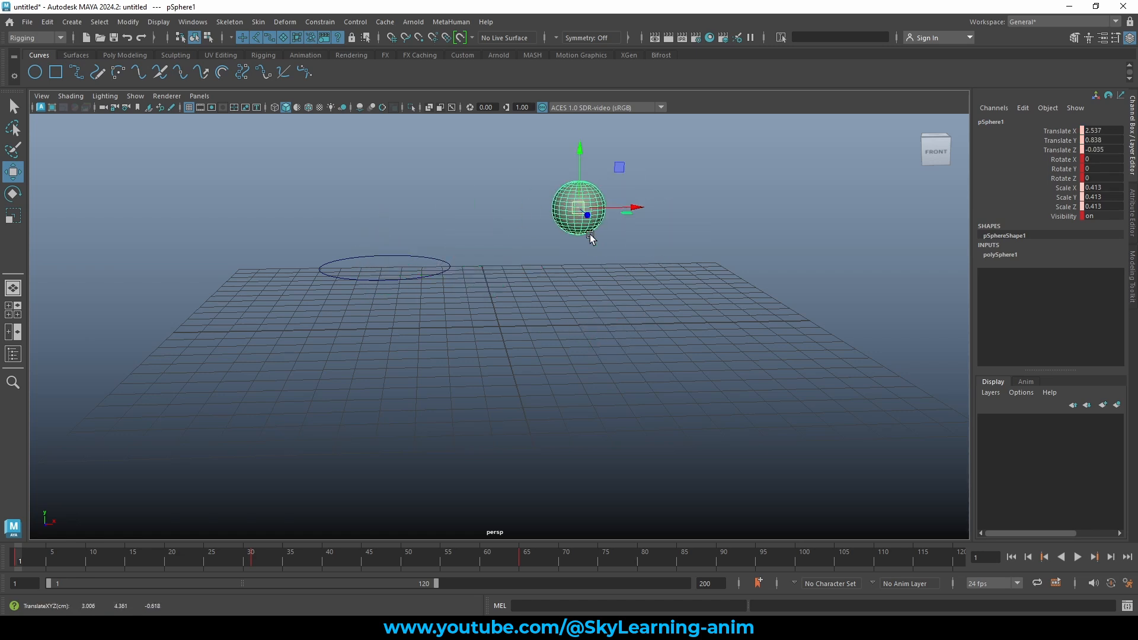
{"action": "key", "text": "ctrl+z"}
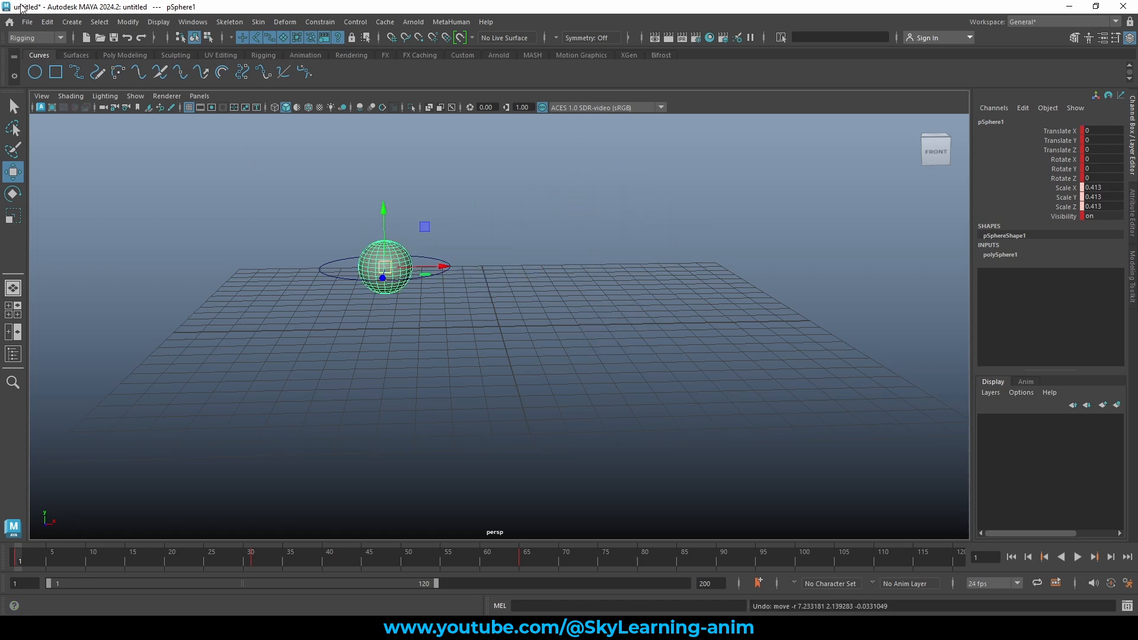
Start a new scene from the File menu, choosing Don't Save for the current one.
{"action": "left_click", "coordinate": [27, 22]}
{"action": "left_click", "coordinate": [59, 47]}
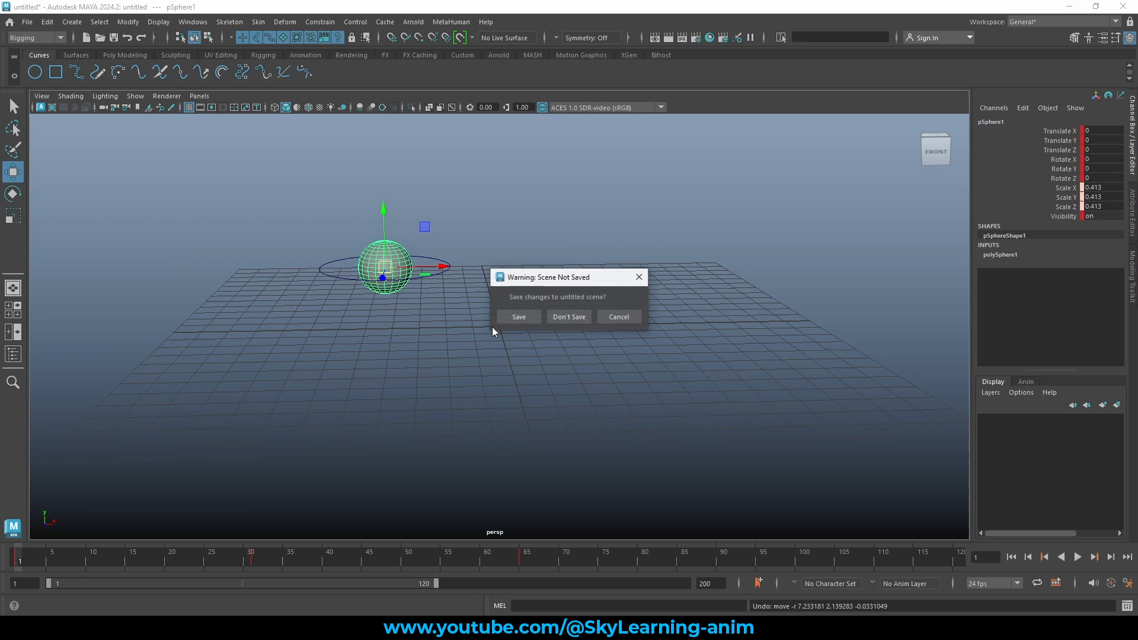
{"action": "left_click", "coordinate": [571, 319]}
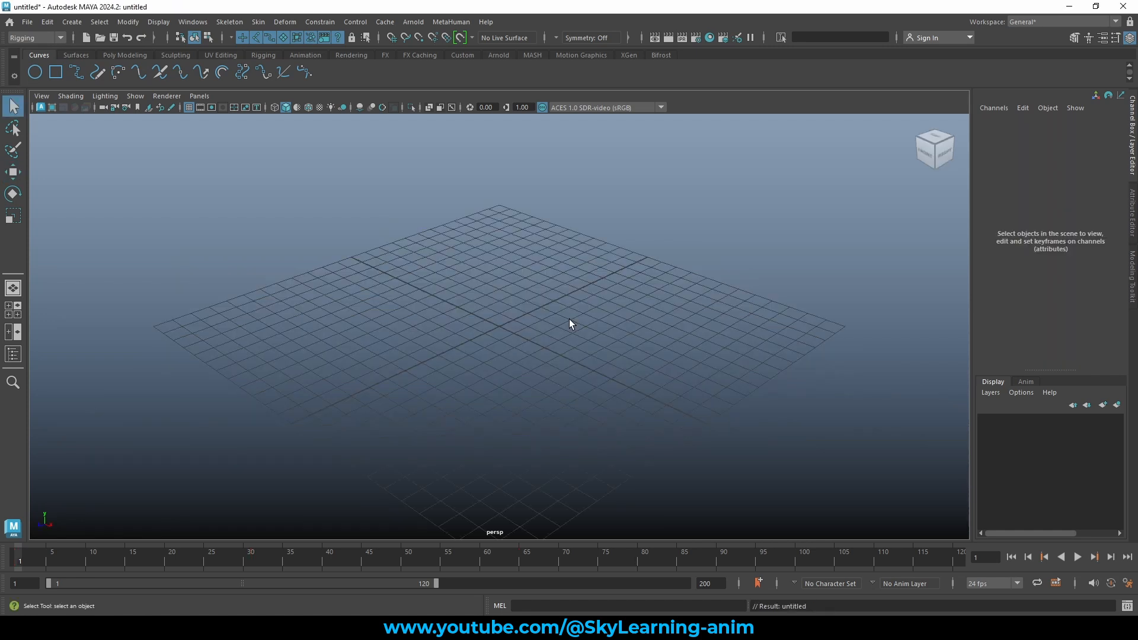
{"action": "left_click", "coordinate": [192, 22]}
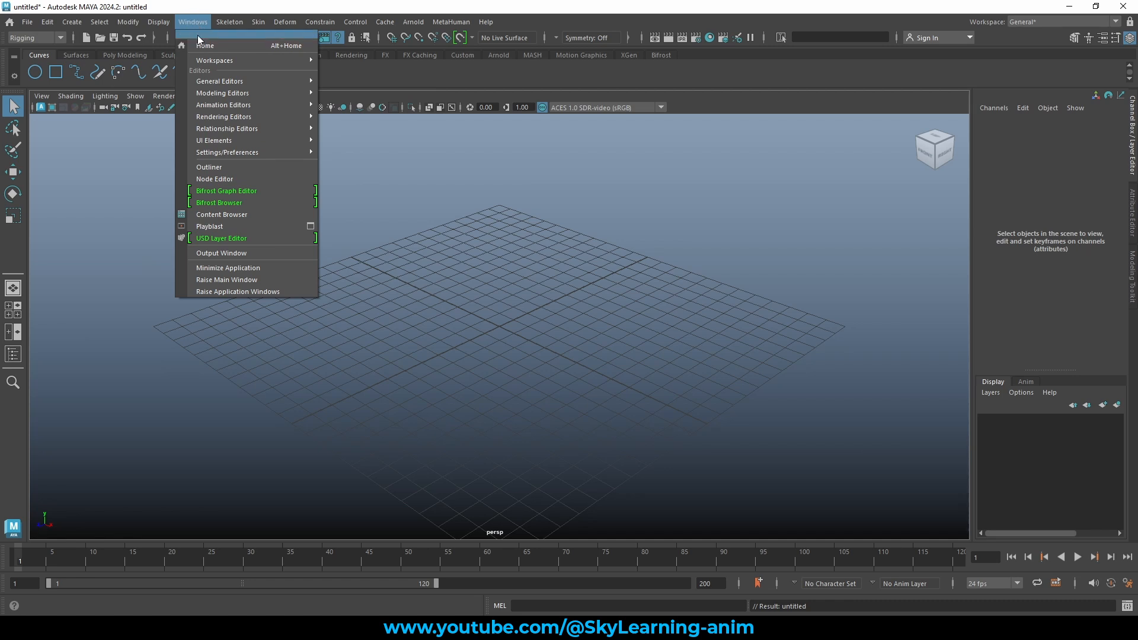
Open the Content Browser and browse the Sculpting Base Meshes examples to the Props folder.
{"action": "left_click", "coordinate": [239, 214]}
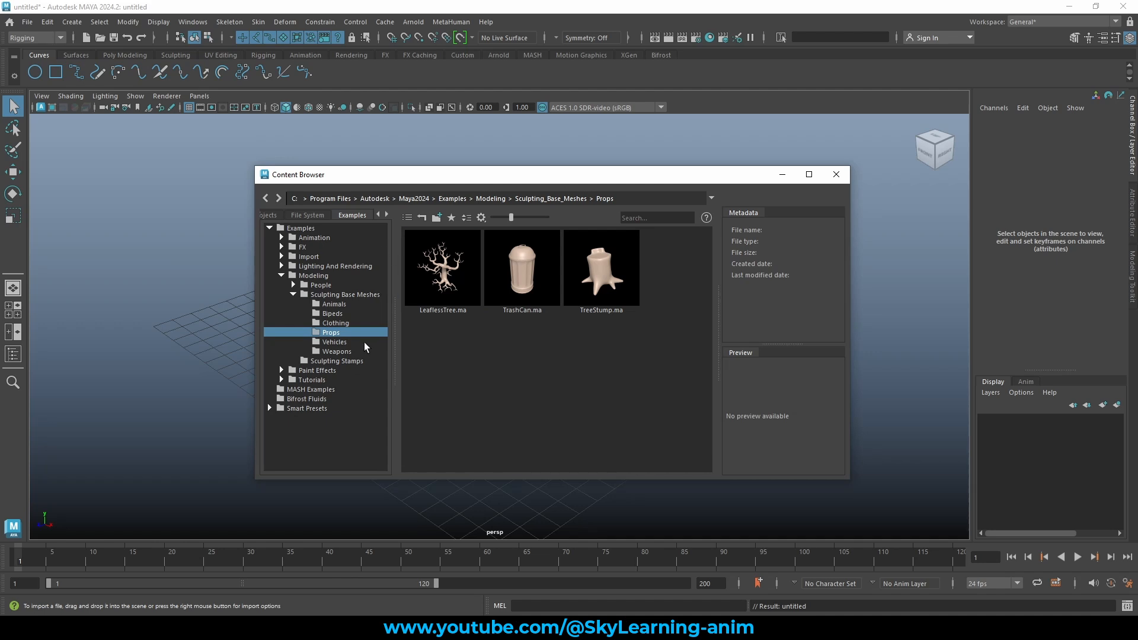
{"action": "left_click", "coordinate": [335, 305]}
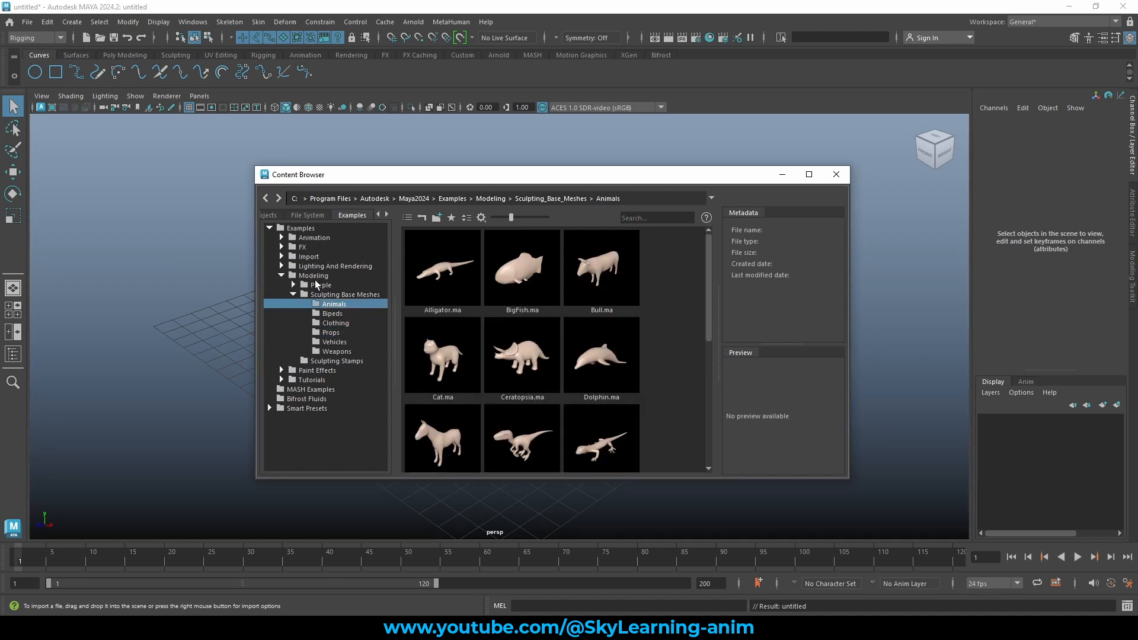
{"action": "left_click", "coordinate": [335, 313]}
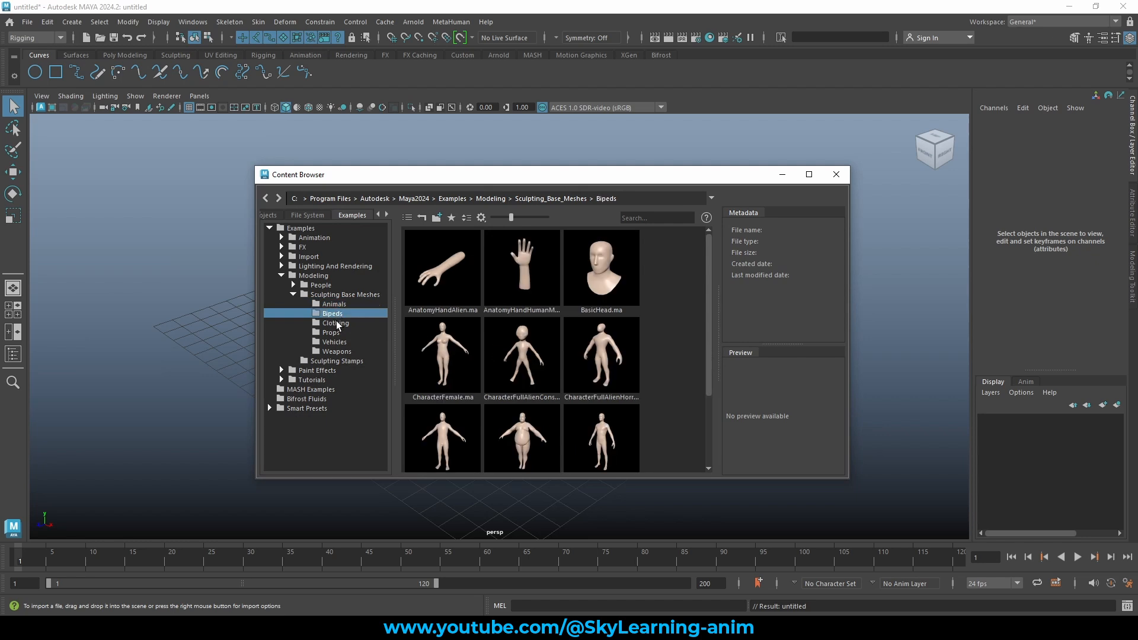
{"action": "left_click", "coordinate": [335, 323]}
{"action": "left_click", "coordinate": [341, 342]}
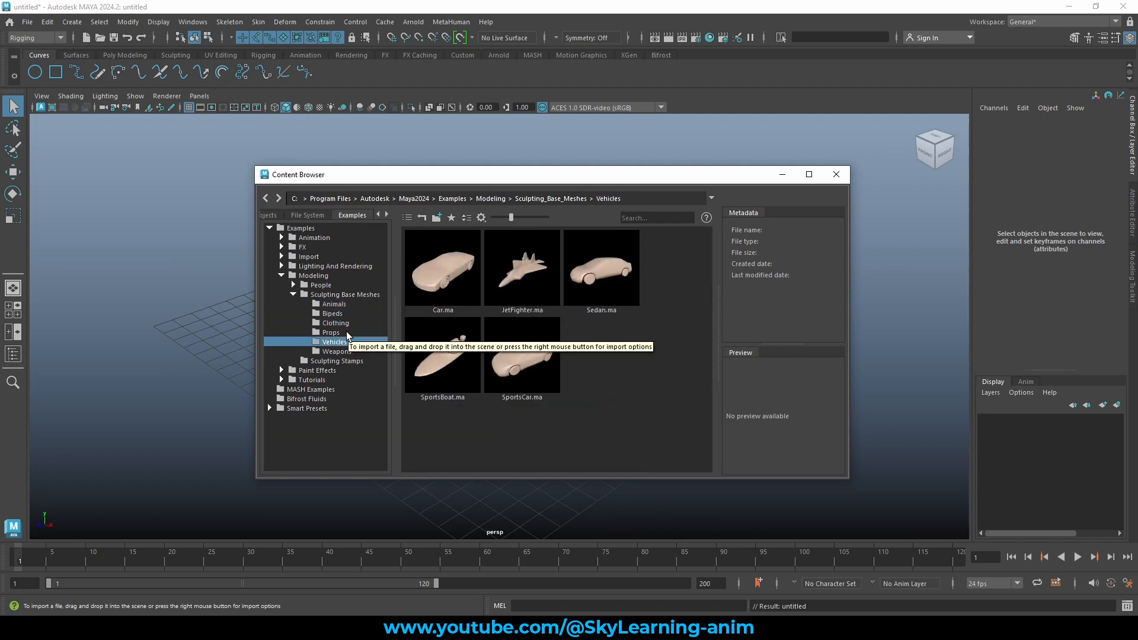
{"action": "left_click", "coordinate": [346, 332]}
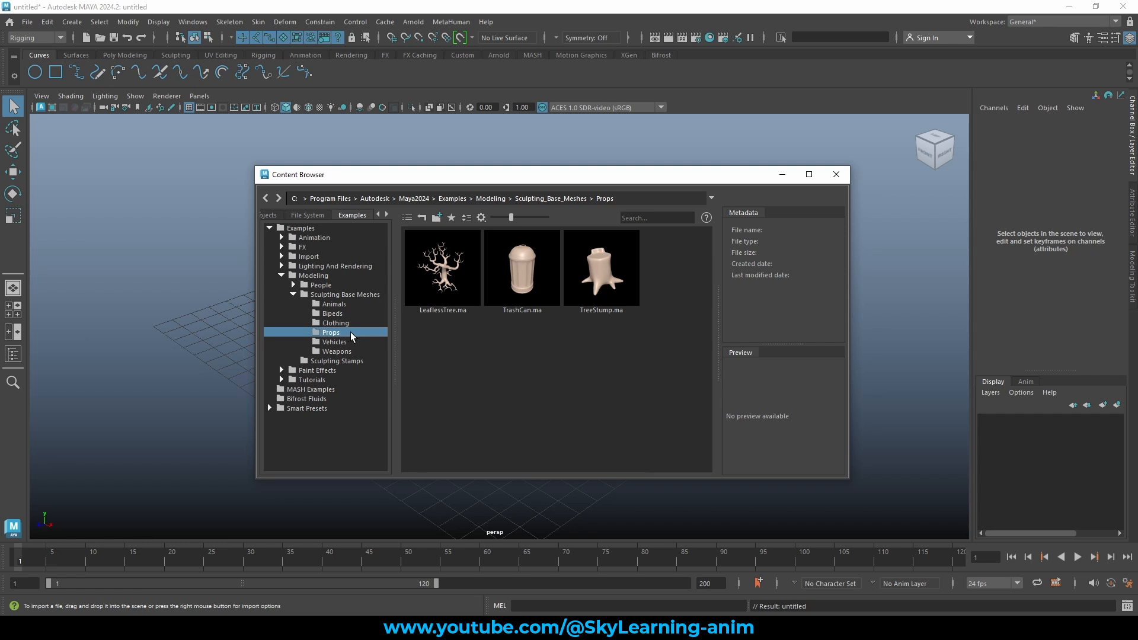
{"action": "left_click", "coordinate": [334, 343]}
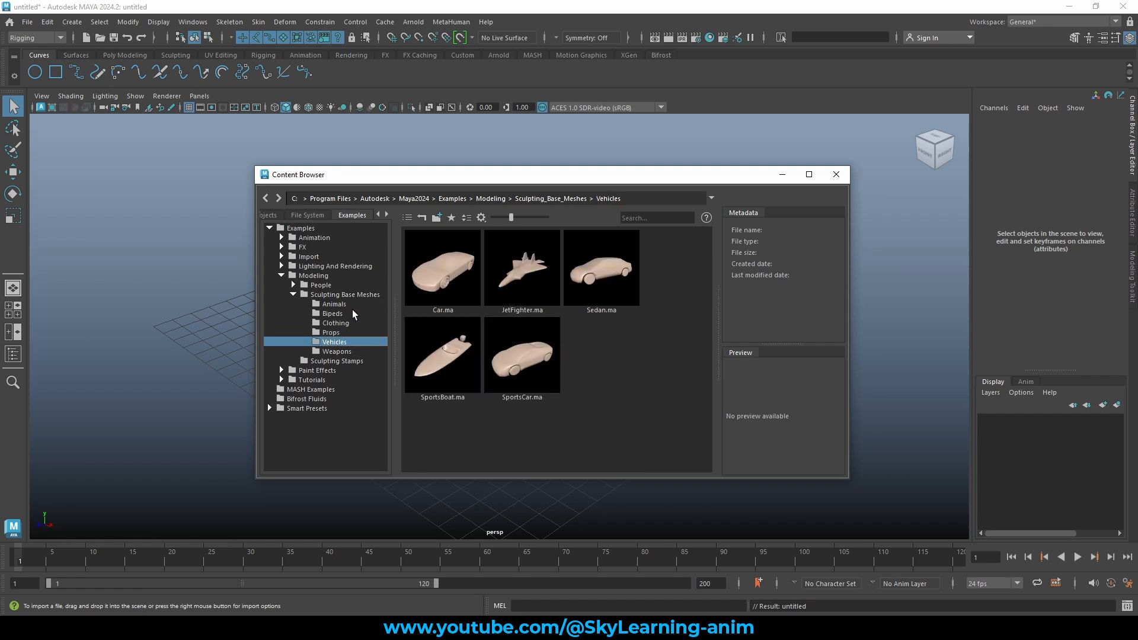
{"action": "left_click", "coordinate": [353, 305]}
{"action": "left_click", "coordinate": [345, 333]}
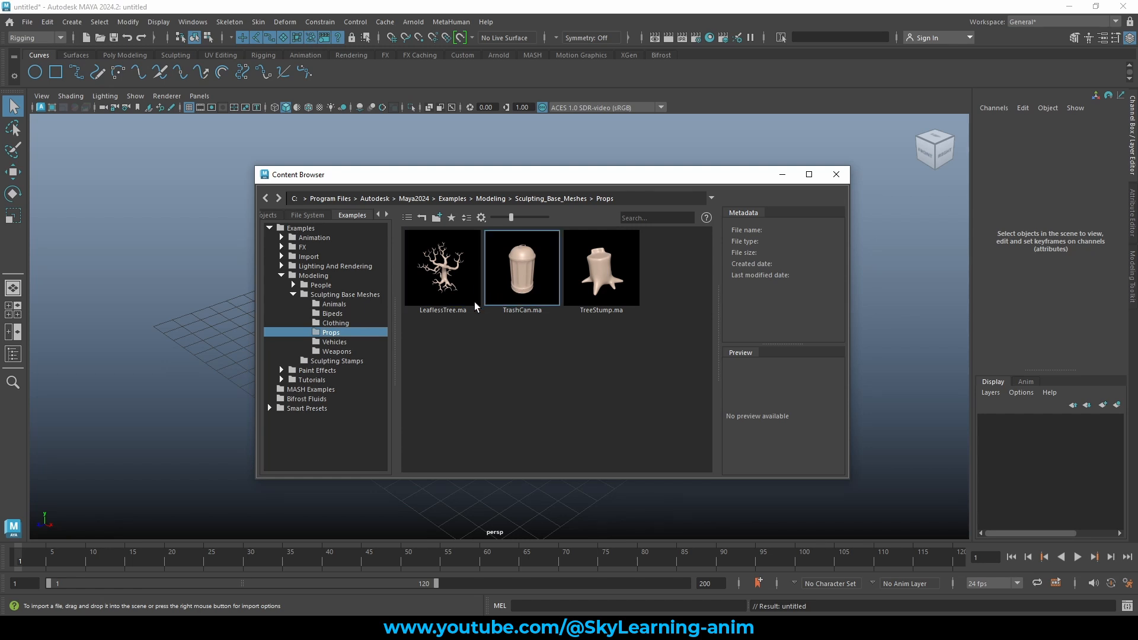
Create a reference of TrashCan.ma from the Props folder.
{"action": "left_click", "coordinate": [503, 278]}
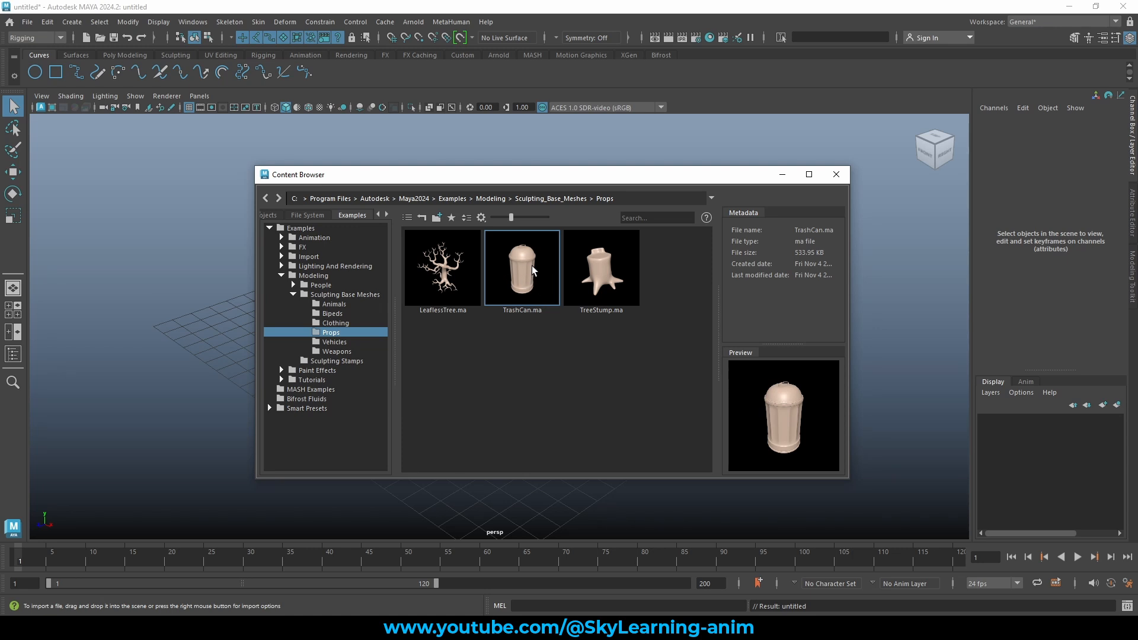
{"action": "right_click", "coordinate": [507, 268]}
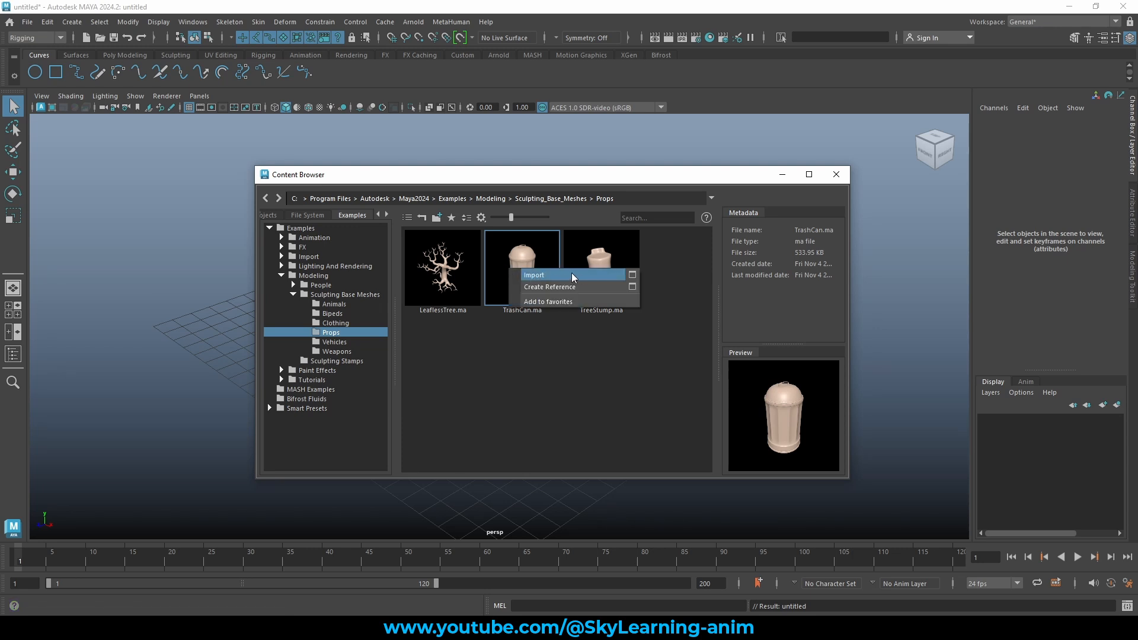
{"action": "left_click", "coordinate": [563, 286]}
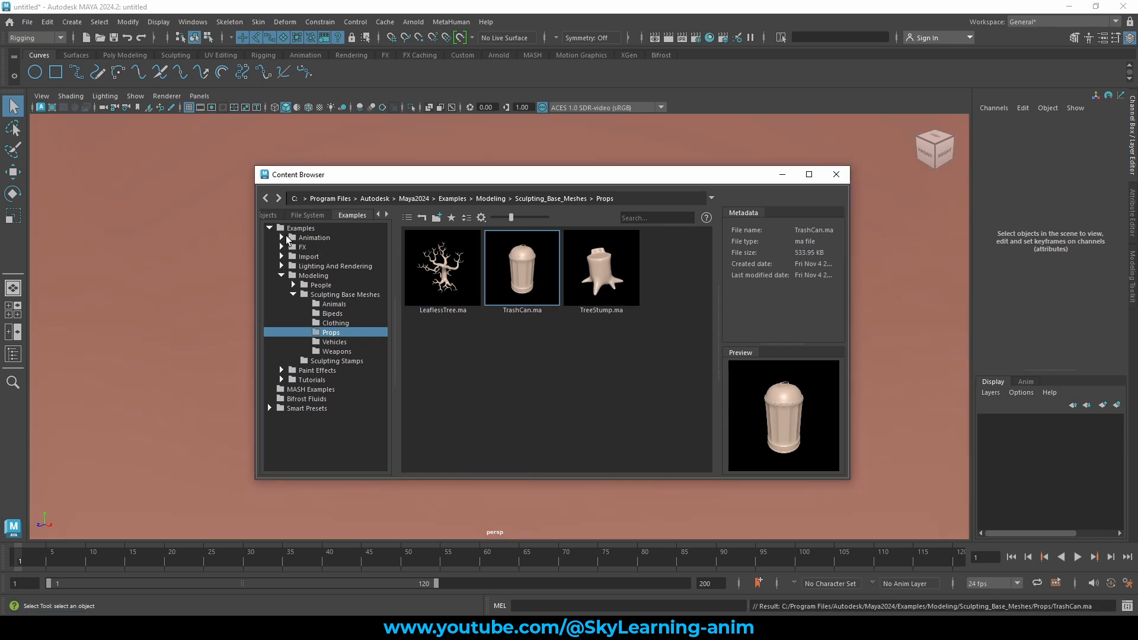
Close the Content Browser, zoom out to the whole trash can, and select t:polySurface9 in the Outliner.
{"action": "left_click", "coordinate": [838, 174]}
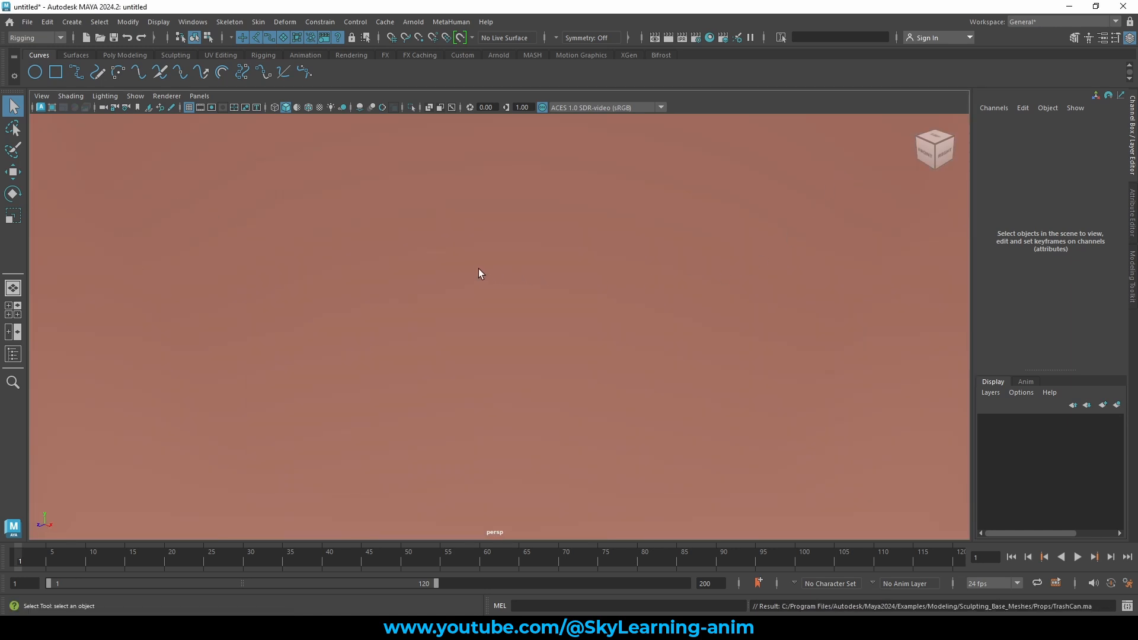
{"action": "scroll", "coordinate": [477, 270], "scroll_direction": "down", "scroll_amount": 10}
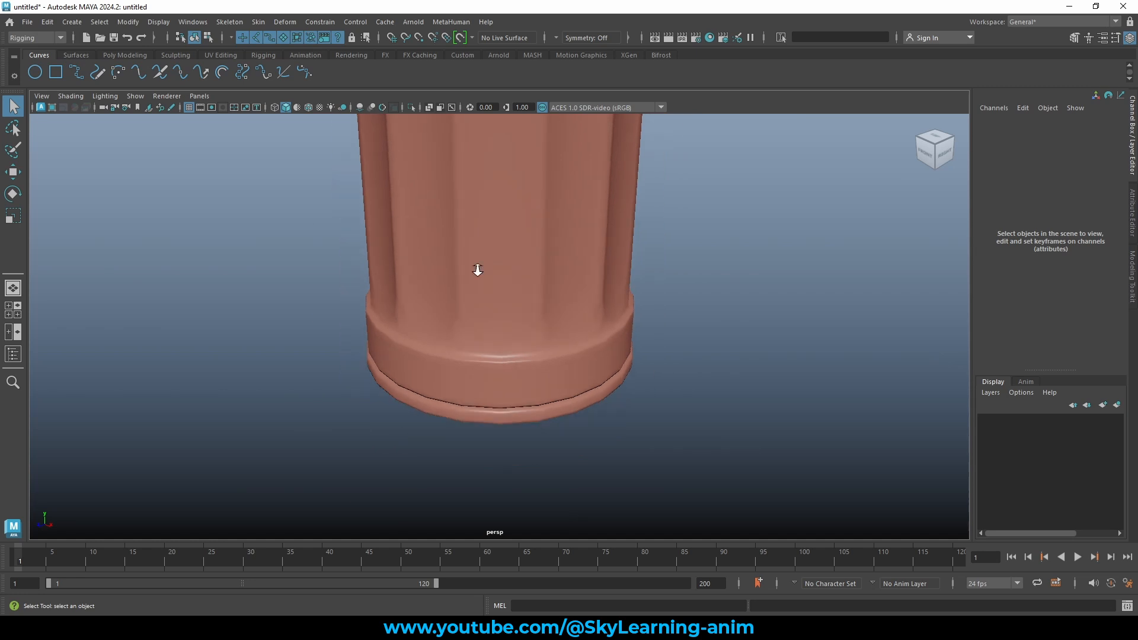
{"action": "scroll", "coordinate": [478, 270], "scroll_direction": "down", "scroll_amount": 8}
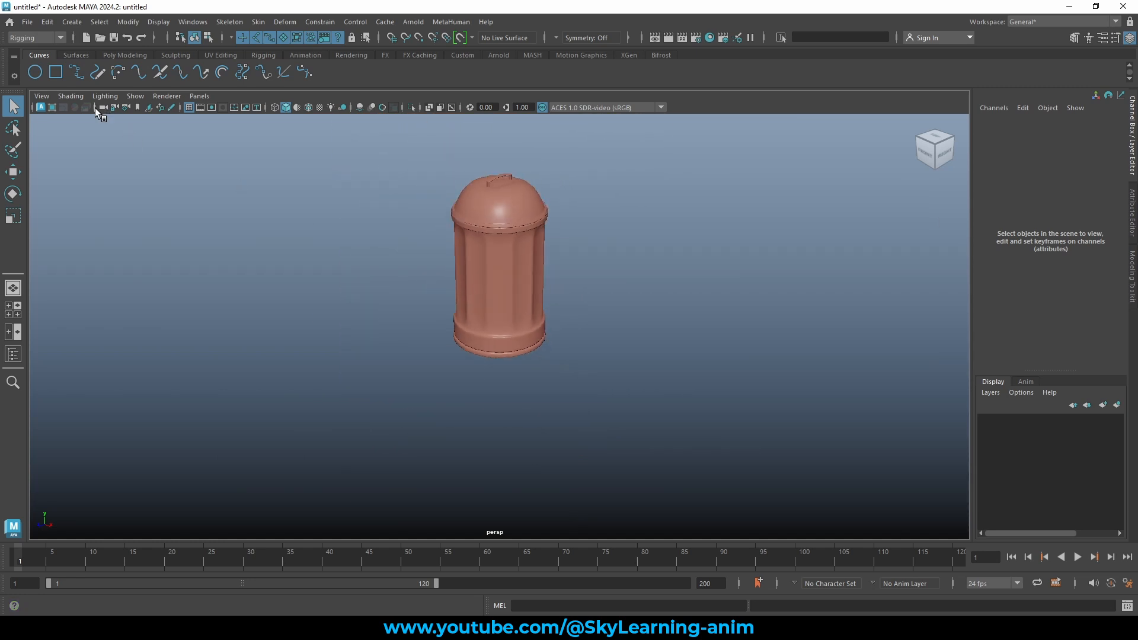
{"action": "left_click", "coordinate": [13, 355]}
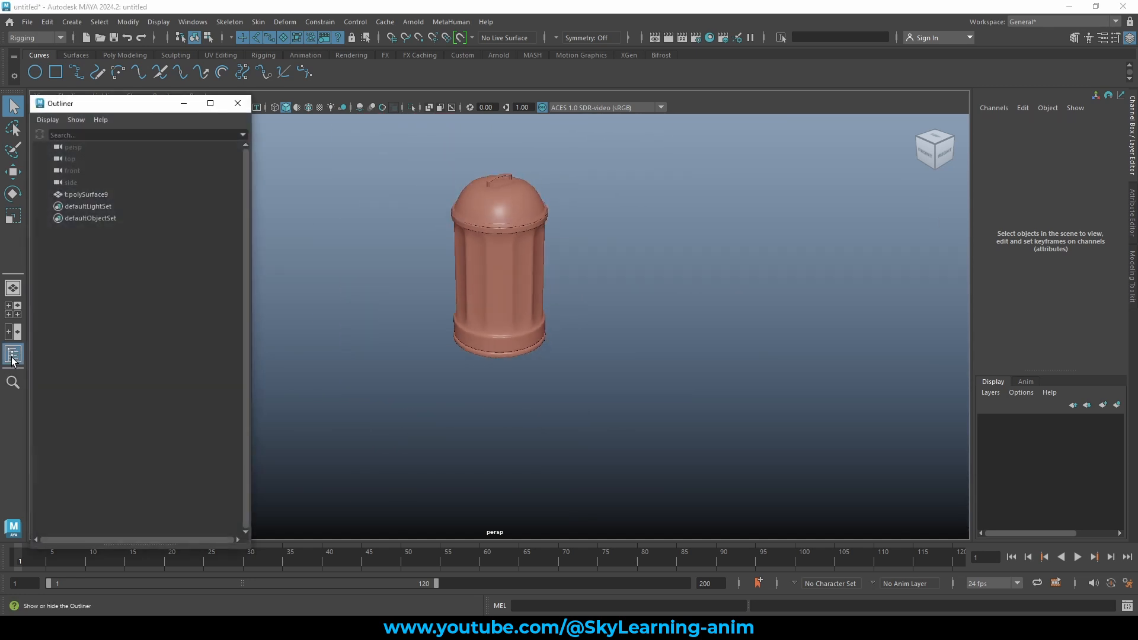
{"action": "left_click_drag", "start_coordinate": [102, 104], "coordinate": [121, 105]}
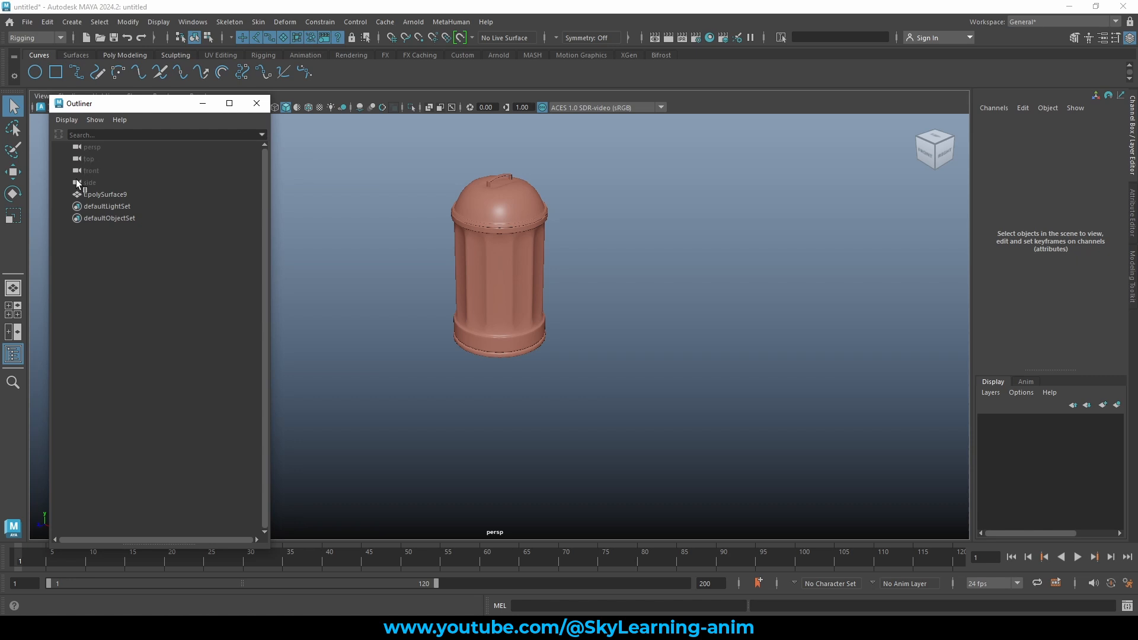
{"action": "left_click", "coordinate": [124, 195]}
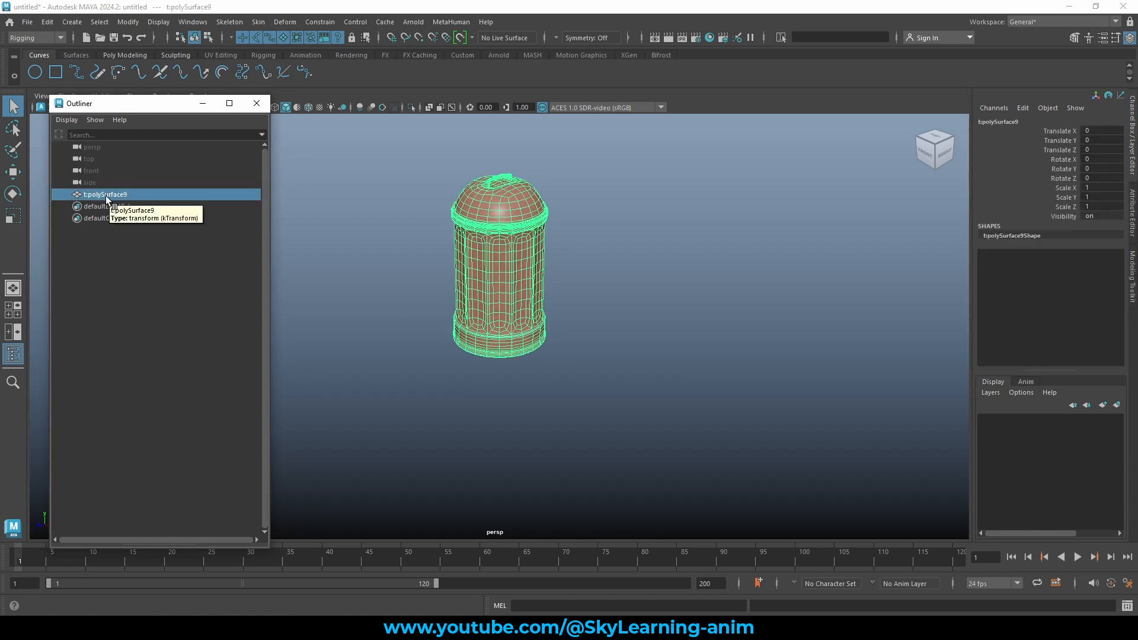
{"action": "left_click_drag", "start_coordinate": [660, 223], "coordinate": [665, 196], "text": "alt"}
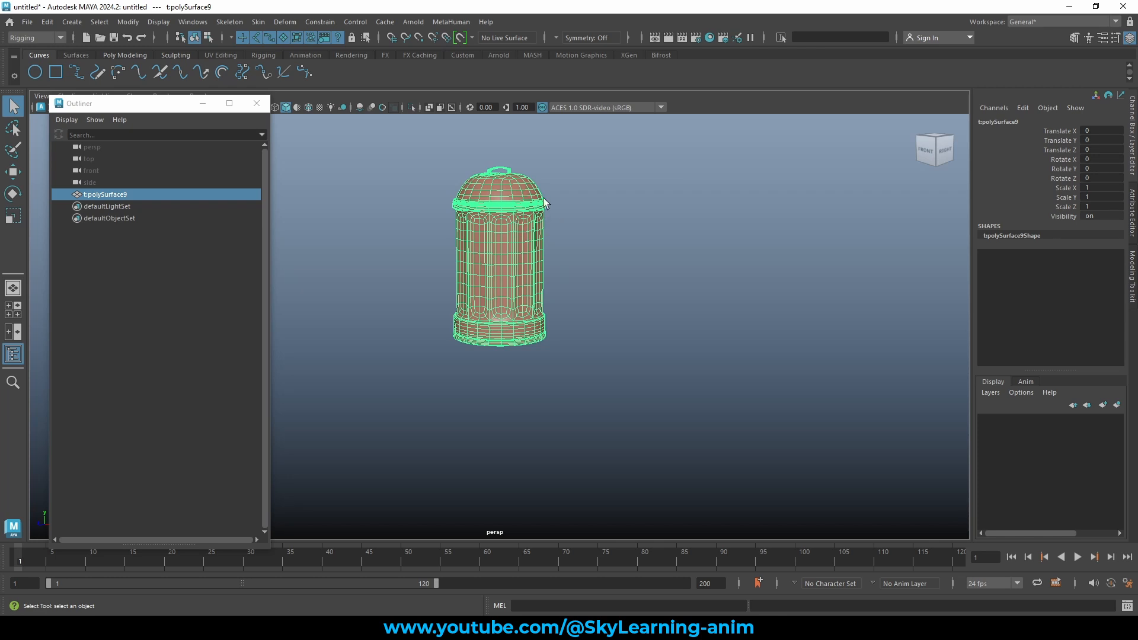
{"action": "left_click", "coordinate": [599, 249]}
{"action": "left_click", "coordinate": [97, 197]}
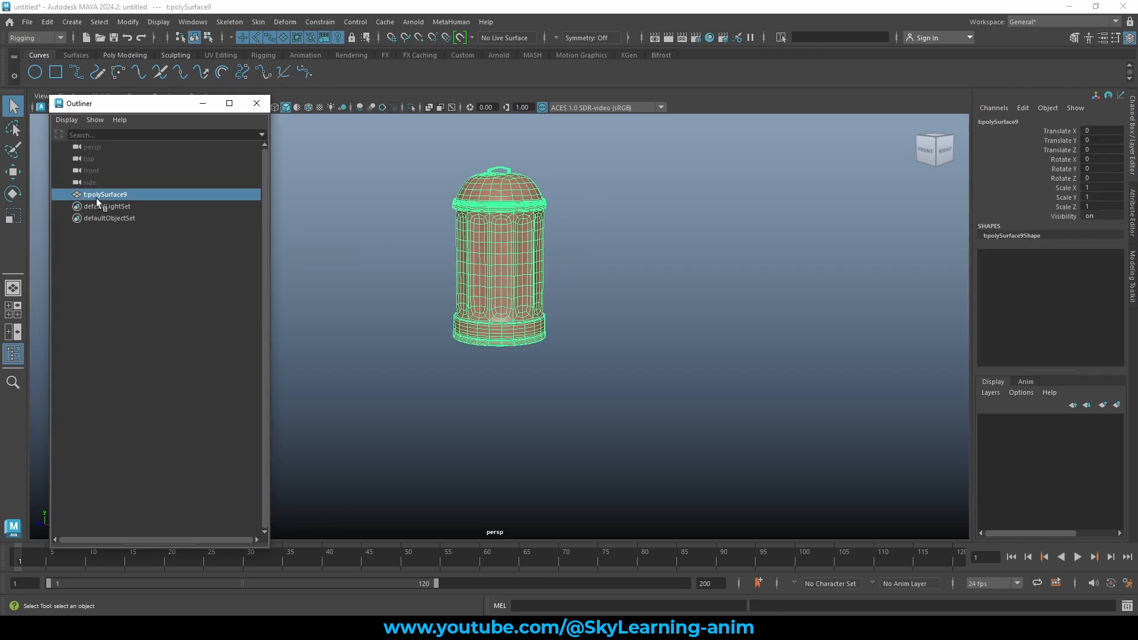
Rename t:polySurface9 to 'can' in the Outliner.
{"action": "double_click", "coordinate": [148, 197]}
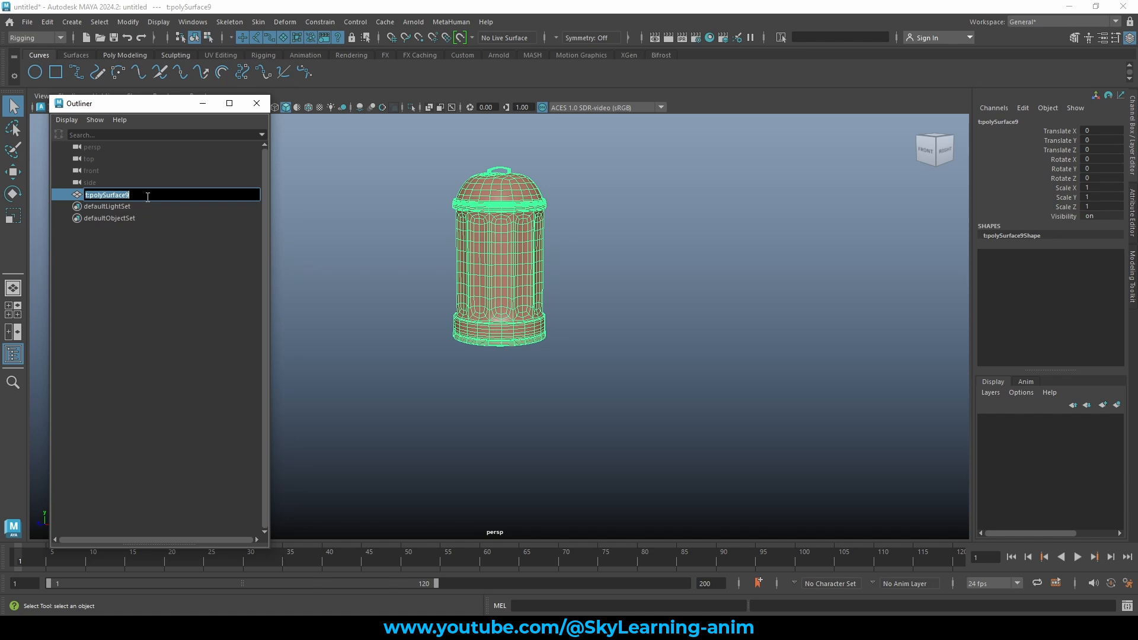
{"action": "type", "text": "d"}
{"action": "key", "text": "Return"}
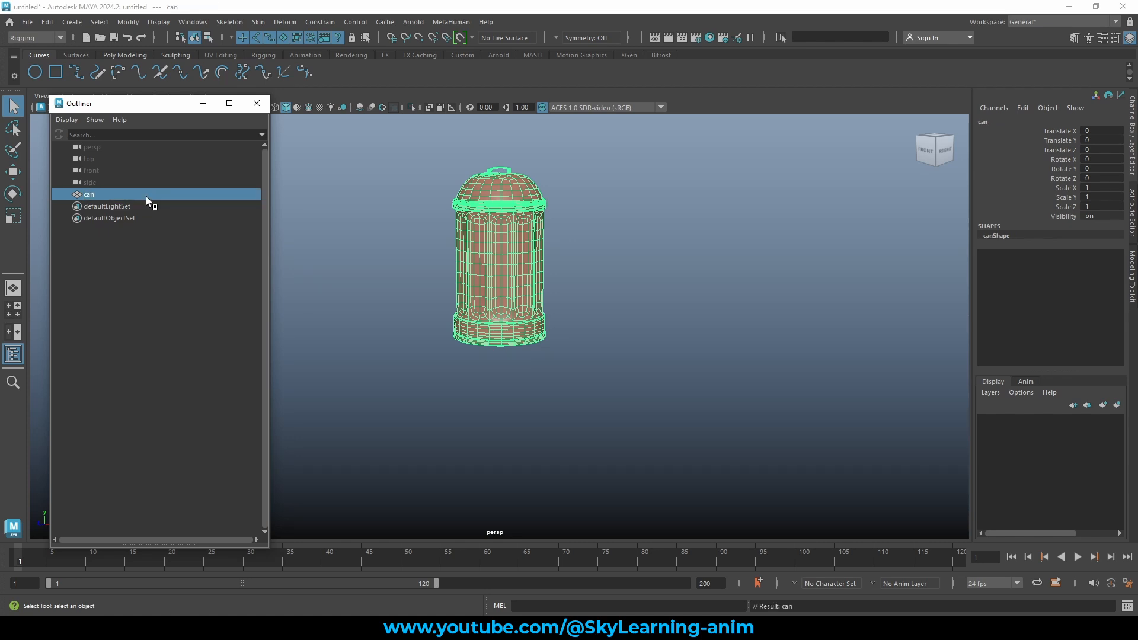
{"action": "left_click_drag", "start_coordinate": [617, 231], "coordinate": [650, 238], "text": "alt"}
Scale the can down uniformly to 0.138 on X, Y and Z.
{"action": "key", "text": "r"}
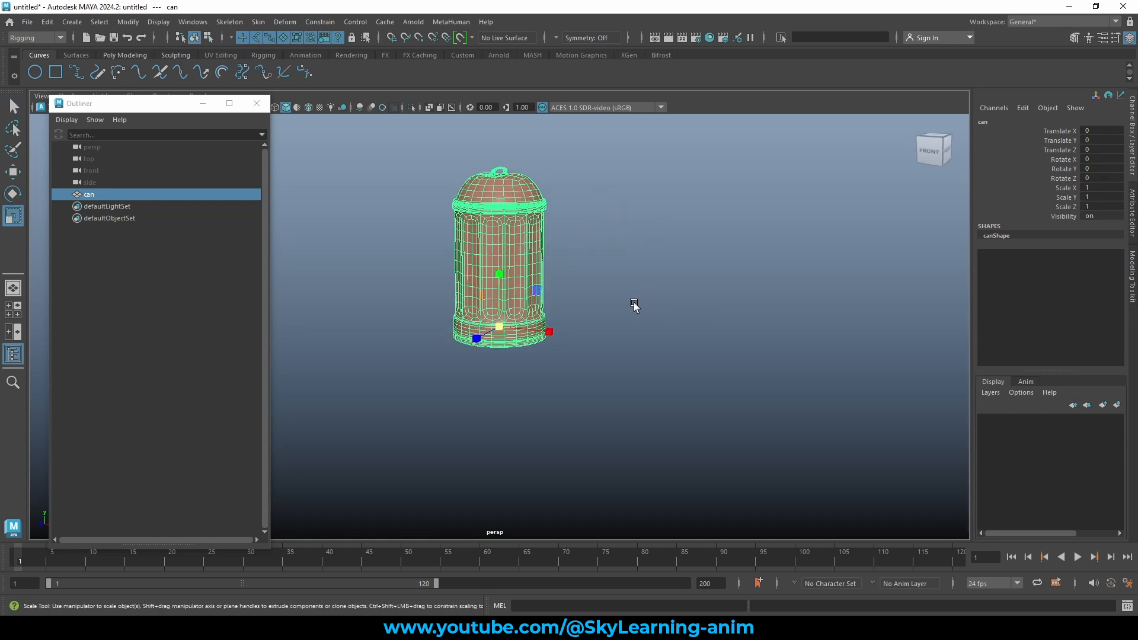
{"action": "left_click_drag", "start_coordinate": [499, 330], "coordinate": [352, 466]}
{"action": "key", "text": "w"}
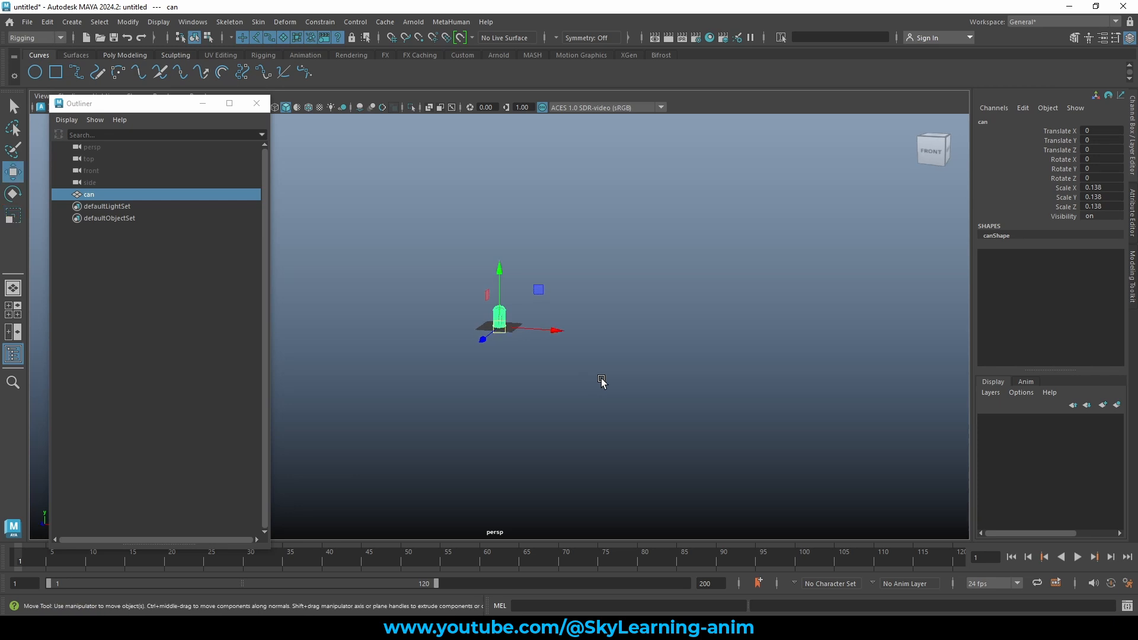
{"action": "key", "text": "f"}
{"action": "scroll", "coordinate": [595, 371], "scroll_direction": "down", "scroll_amount": 4}
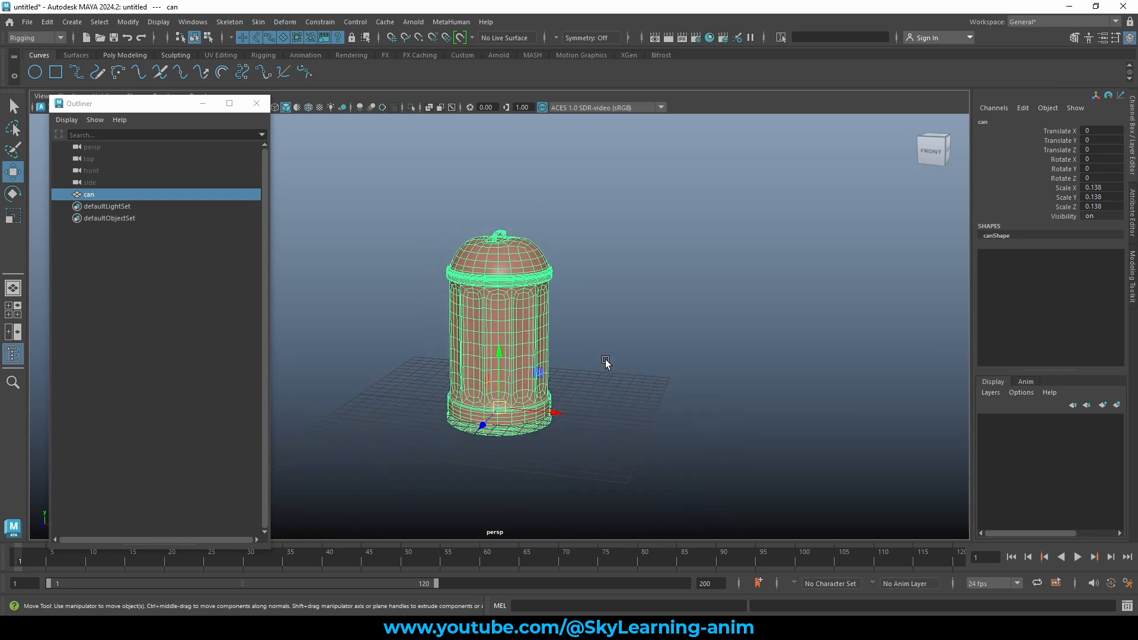
{"action": "left_click", "coordinate": [633, 351]}
{"action": "left_click", "coordinate": [526, 342]}
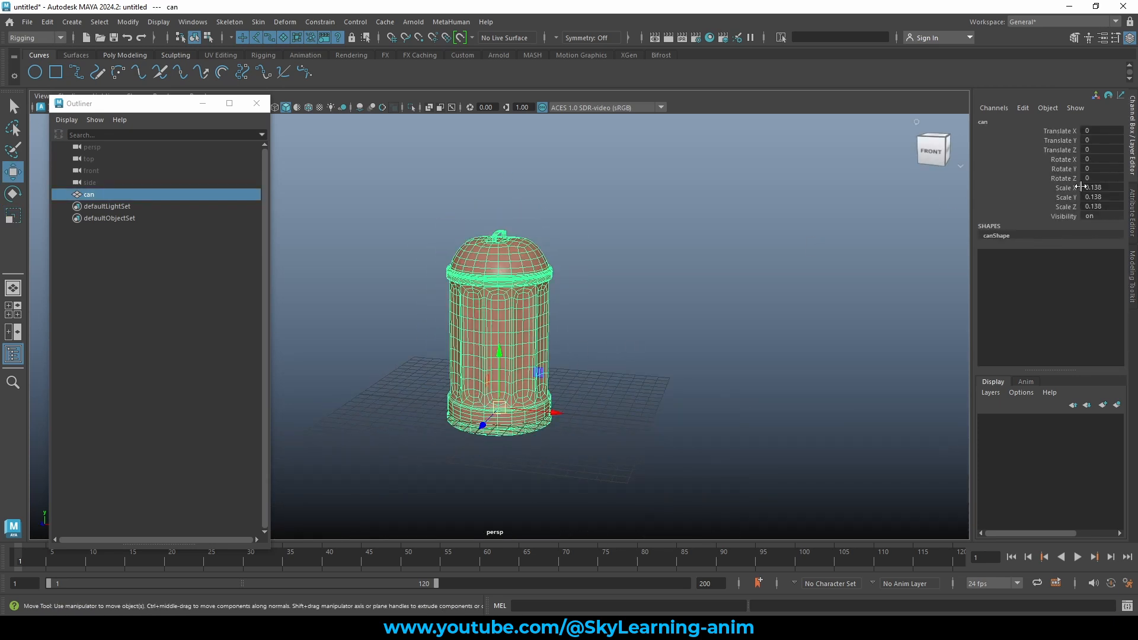
{"action": "left_click_drag", "start_coordinate": [142, 105], "coordinate": [137, 119]}
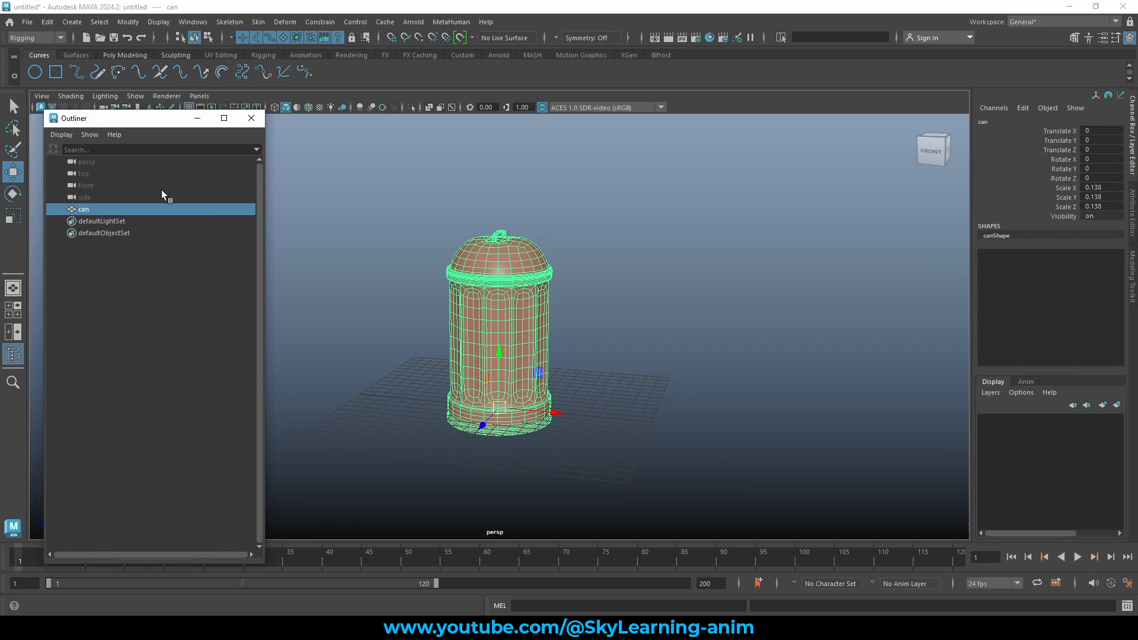
{"action": "left_click_drag", "start_coordinate": [1070, 188], "coordinate": [1079, 208]}
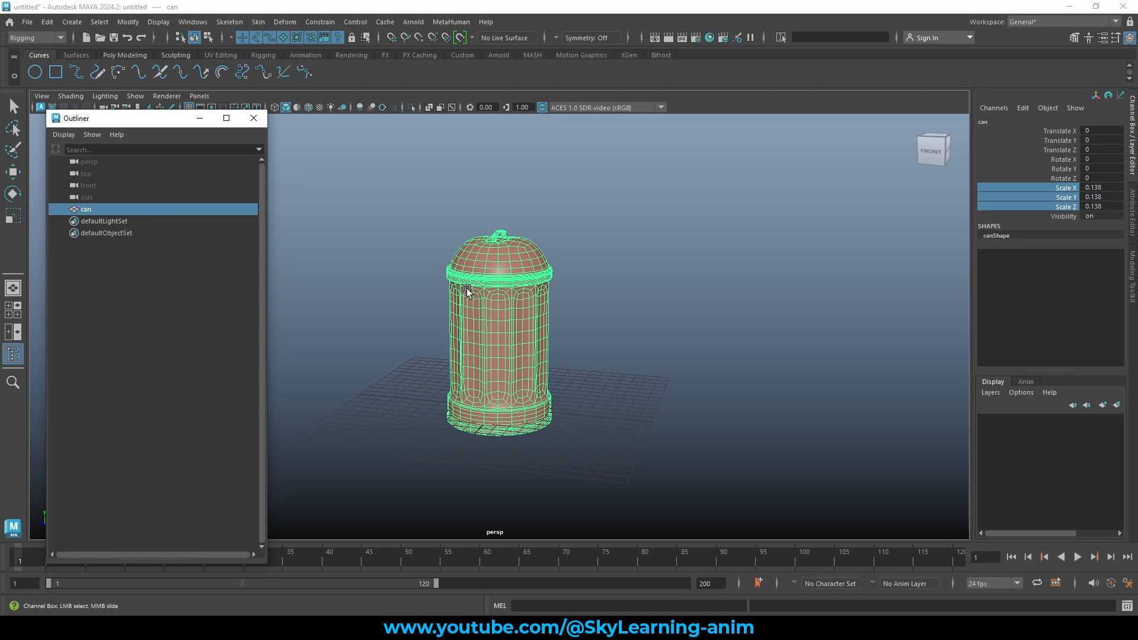
Remove the can's history with Edit > Delete by Type > History.
{"action": "left_click", "coordinate": [46, 24]}
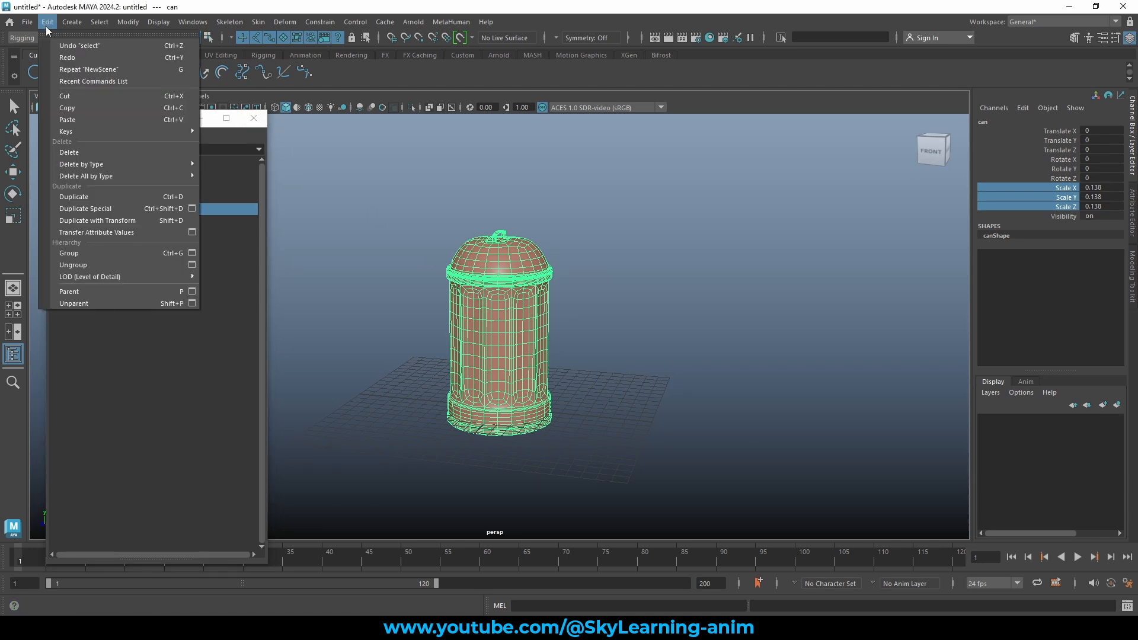
{"action": "mouse_move", "coordinate": [129, 164]}
{"action": "mouse_move", "coordinate": [96, 178]}
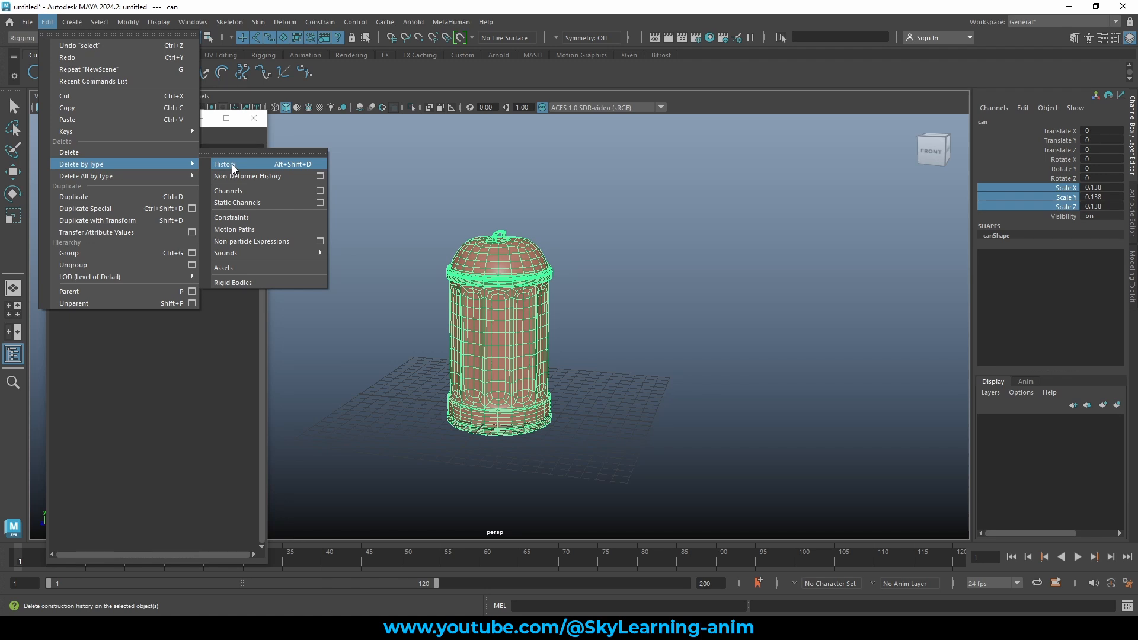
{"action": "left_click", "coordinate": [285, 167]}
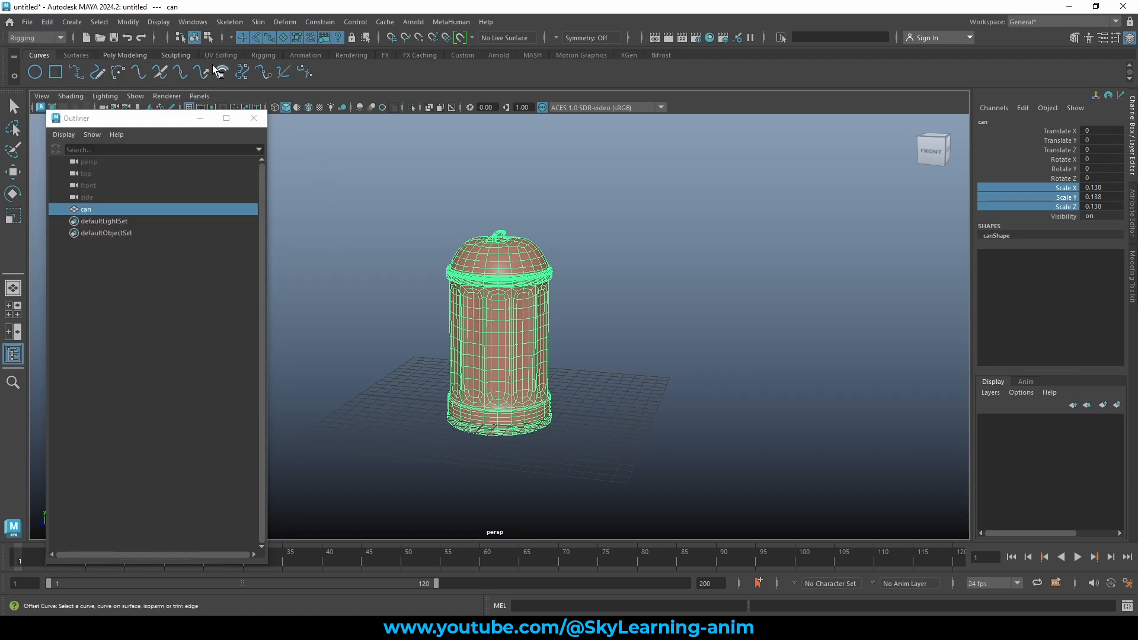
Freeze the can's translate, rotate and scale so its scale reads 1.
{"action": "left_click", "coordinate": [129, 23]}
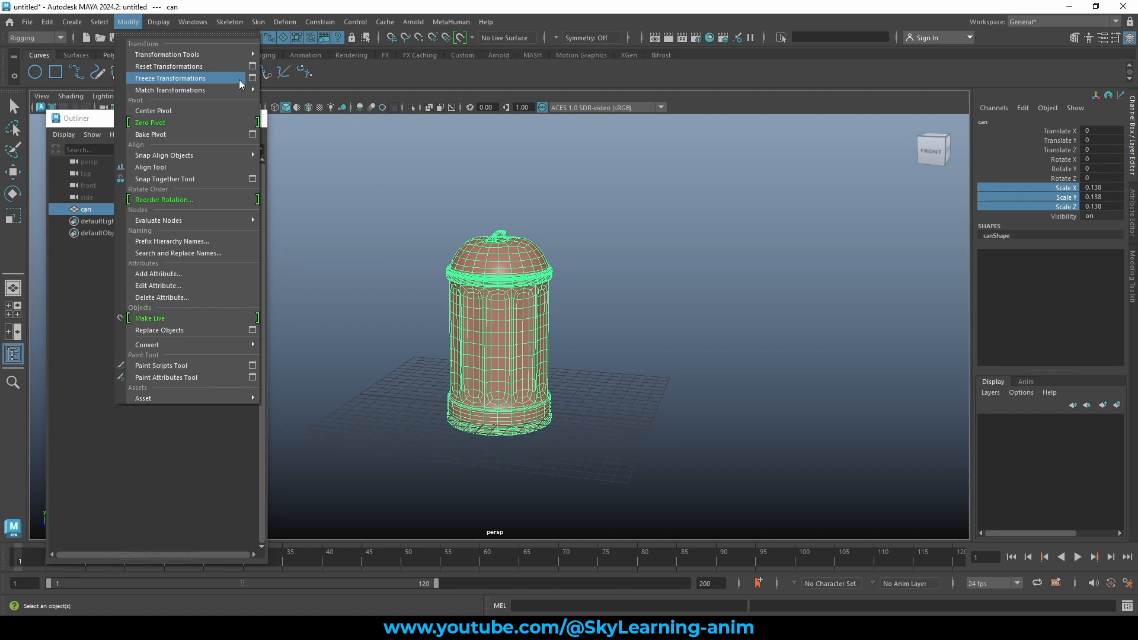
{"action": "left_click", "coordinate": [254, 78]}
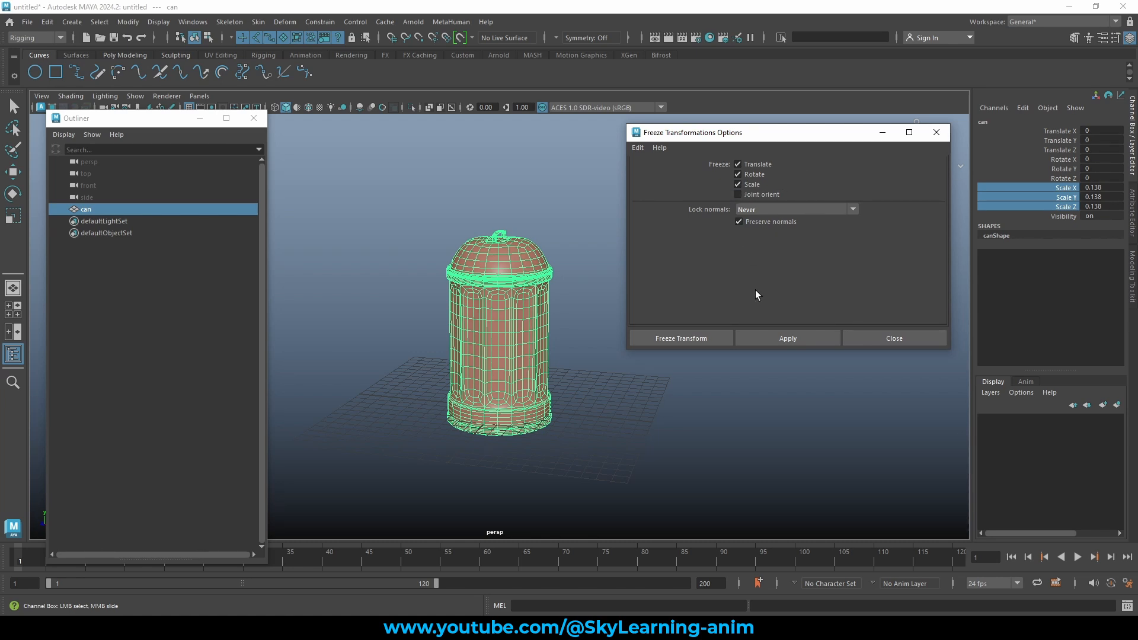
{"action": "left_click", "coordinate": [689, 337]}
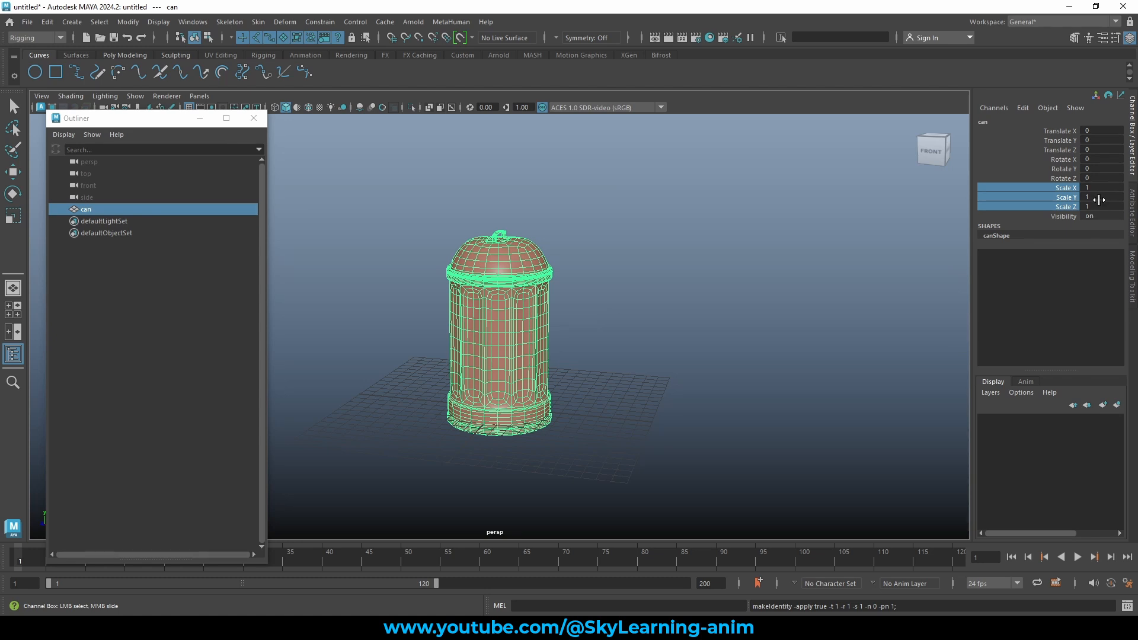
{"action": "left_click_drag", "start_coordinate": [757, 261], "coordinate": [713, 264], "text": "alt"}
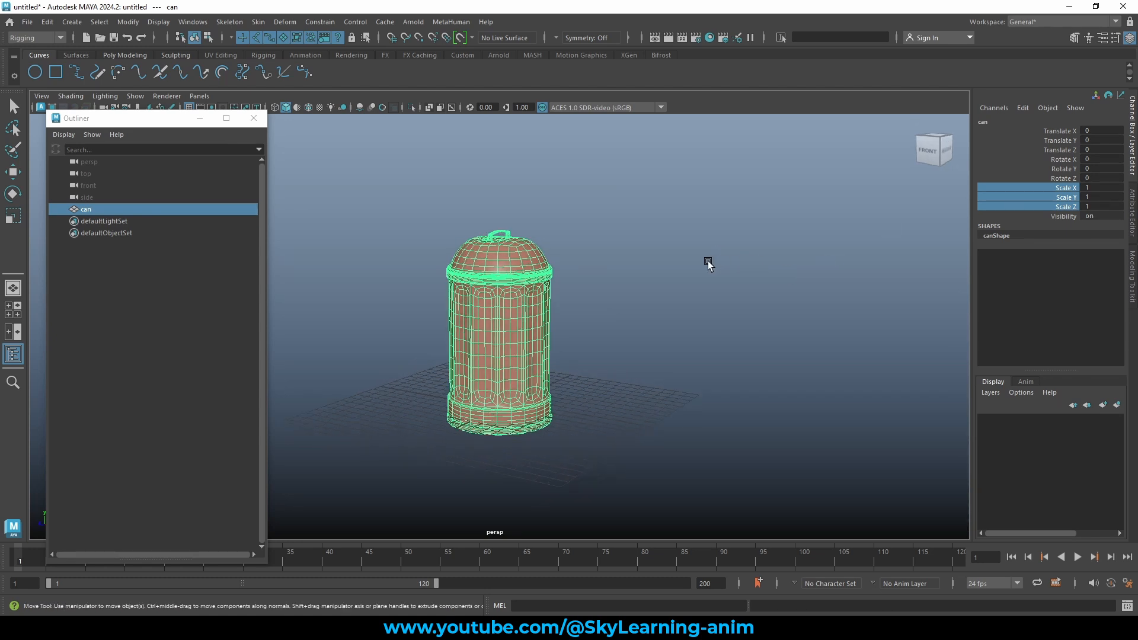
{"action": "key", "text": "w"}
{"action": "mouse_move", "coordinate": [626, 333]}
{"action": "left_mouse_down", "text": "alt"}
{"action": "mouse_move", "coordinate": [690, 311]}
{"action": "mouse_move", "coordinate": [622, 338]}
{"action": "left_mouse_up", "text": "alt"}
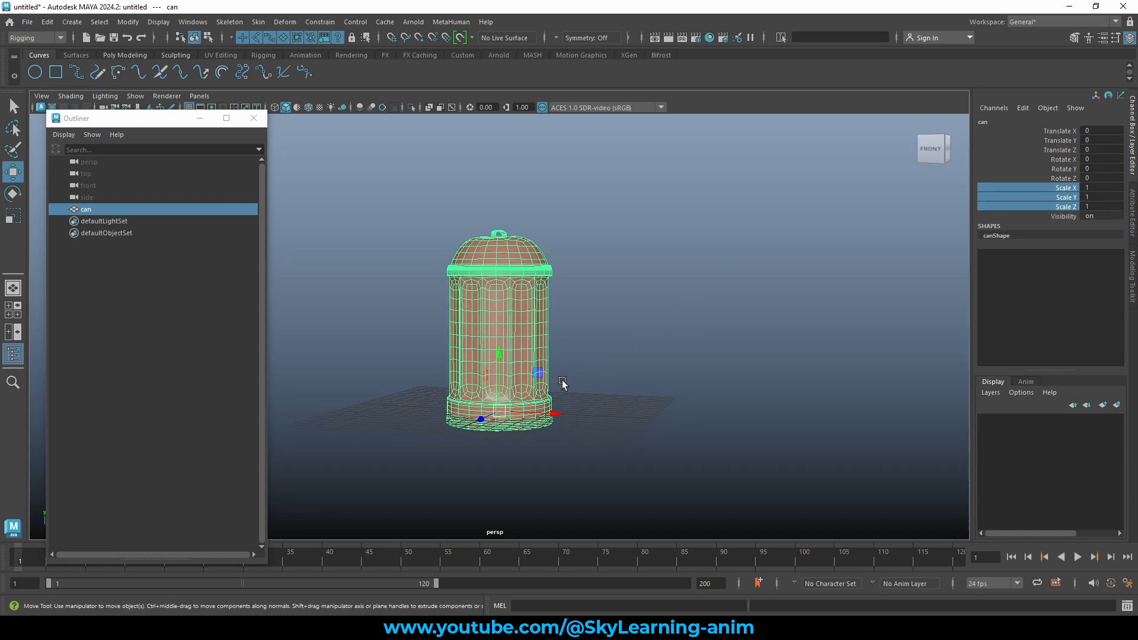
In the maximized side view, raise the can to Translate Y 0.867 onto the grid line.
{"action": "key", "text": "space"}
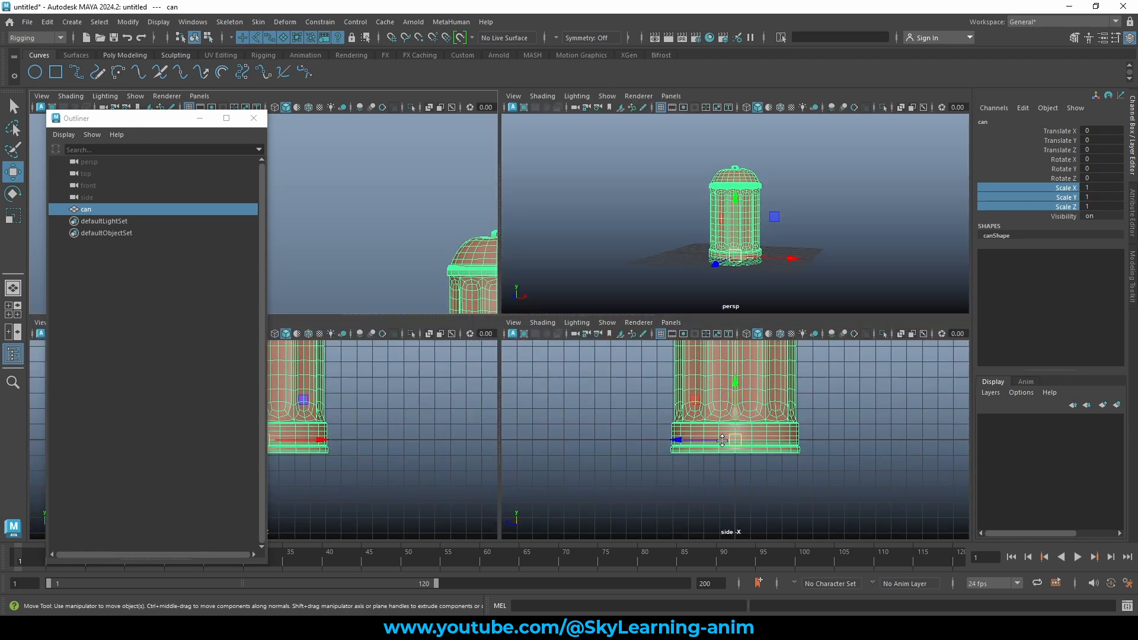
{"action": "key", "text": "space"}
{"action": "scroll", "coordinate": [534, 319], "scroll_direction": "up", "scroll_amount": 3}
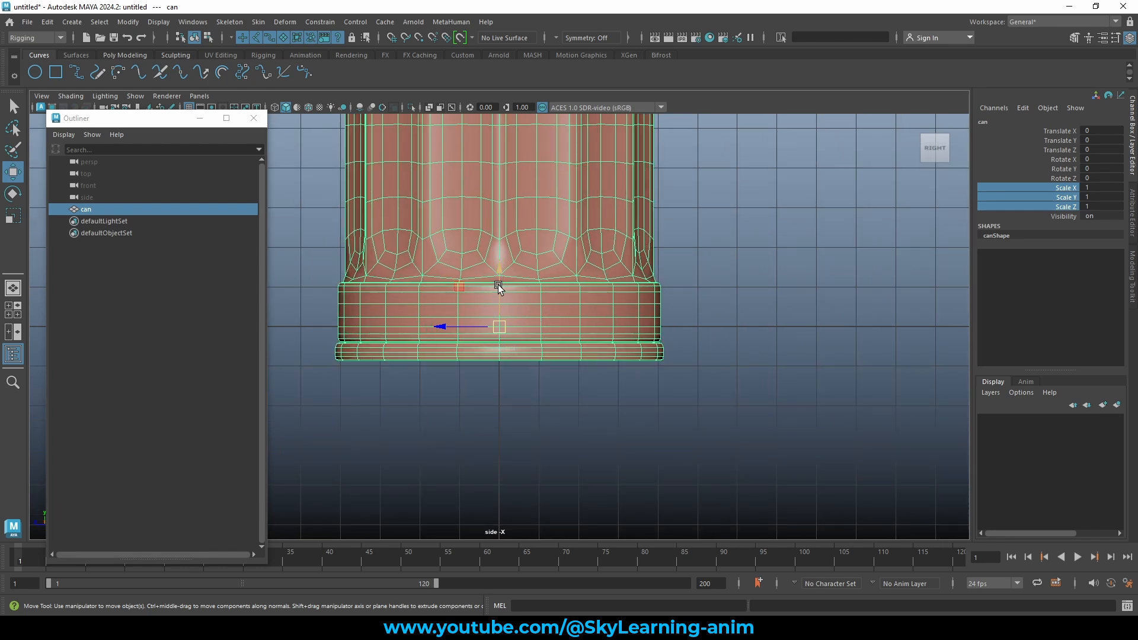
{"action": "left_click_drag", "start_coordinate": [498, 285], "coordinate": [506, 245]}
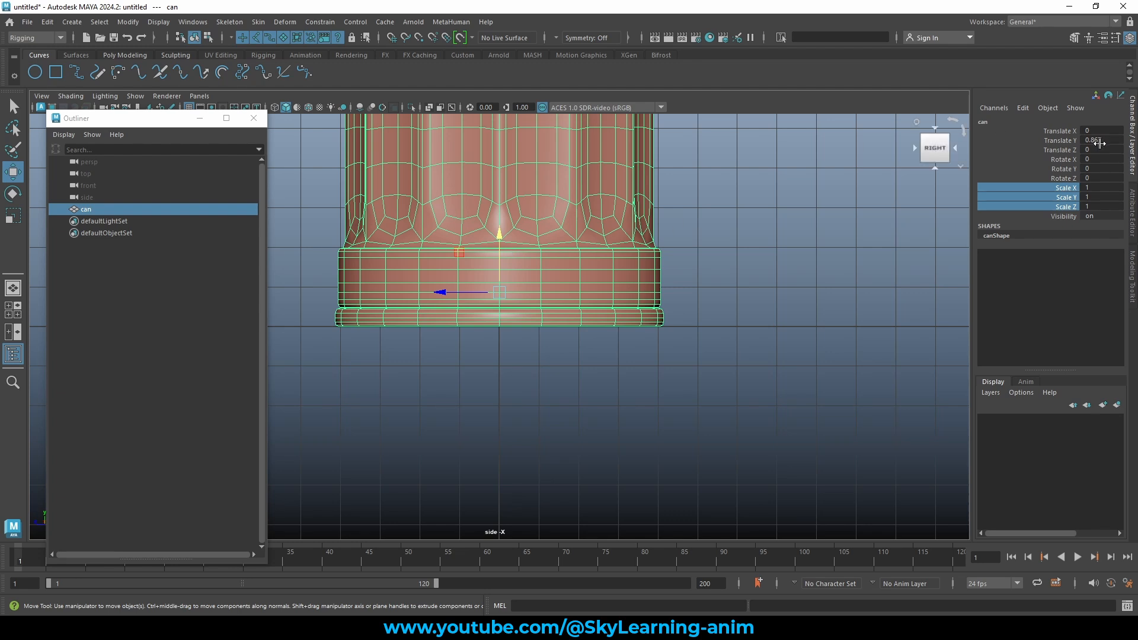
{"action": "left_click", "coordinate": [1051, 139]}
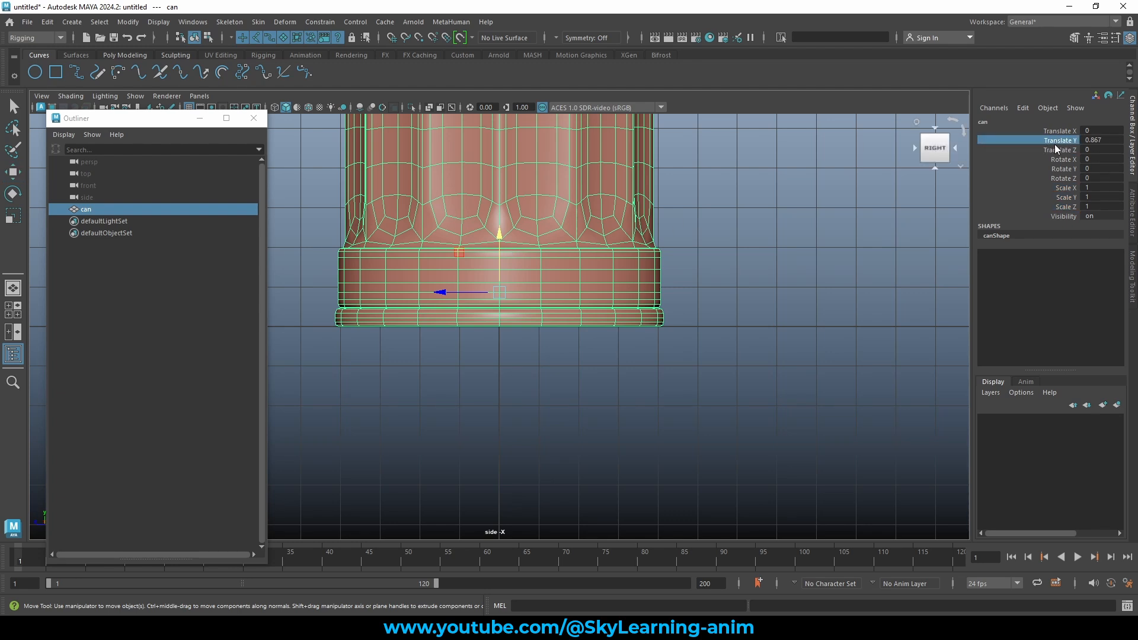
Freeze, then reset the can's transformations so Translate Y reads 0 with the pivot at the base.
{"action": "left_click", "coordinate": [129, 22]}
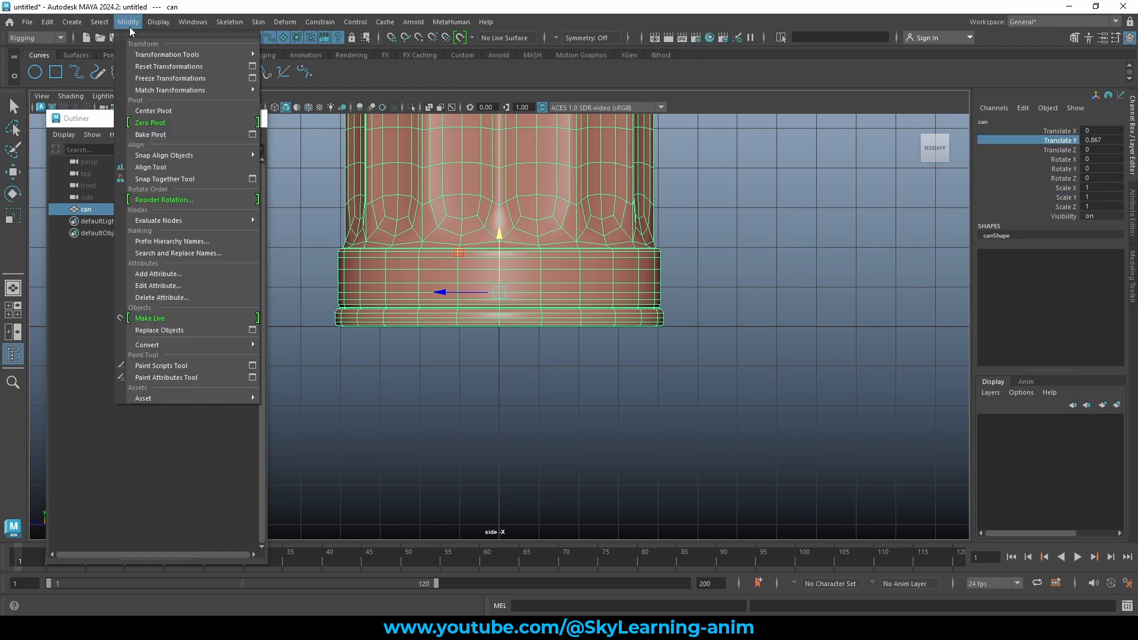
{"action": "left_click", "coordinate": [158, 79]}
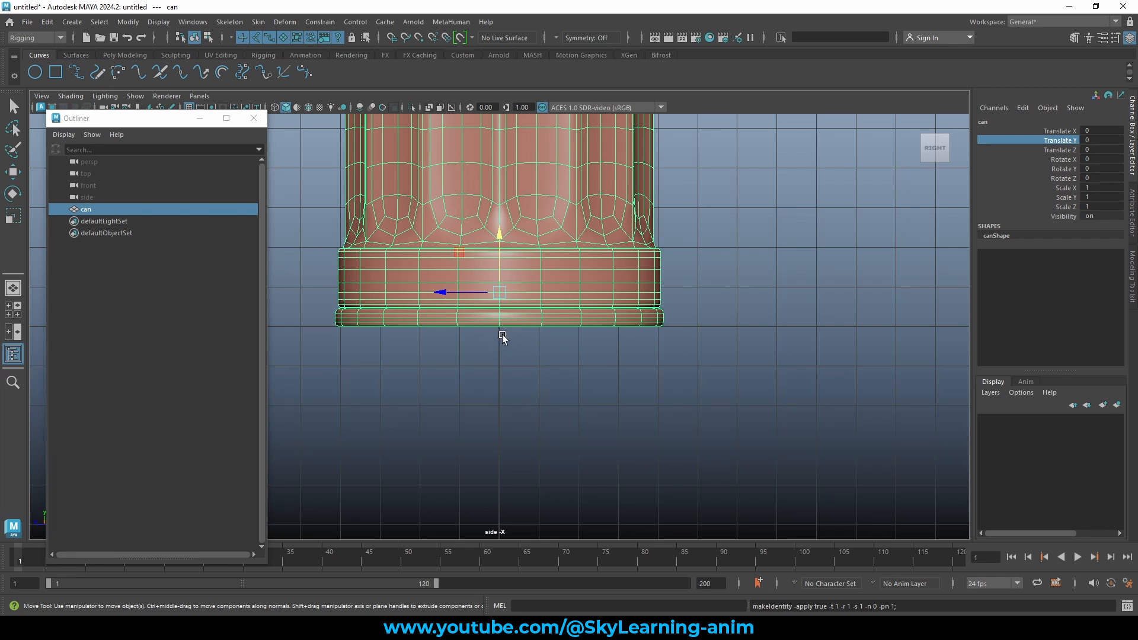
{"action": "left_click", "coordinate": [125, 22]}
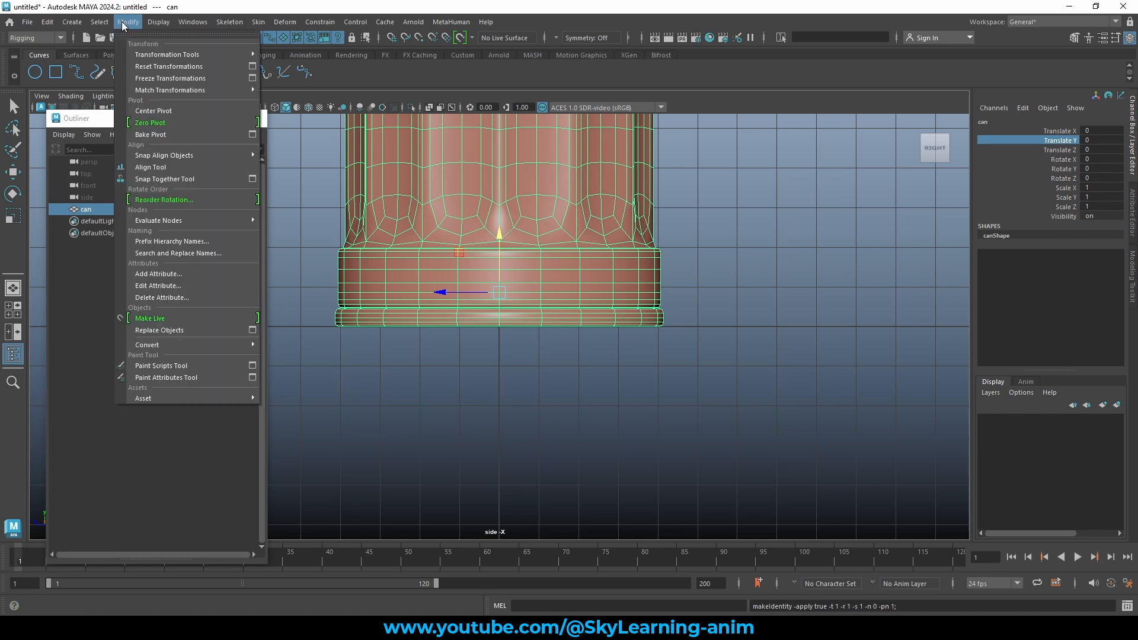
{"action": "left_click", "coordinate": [188, 69]}
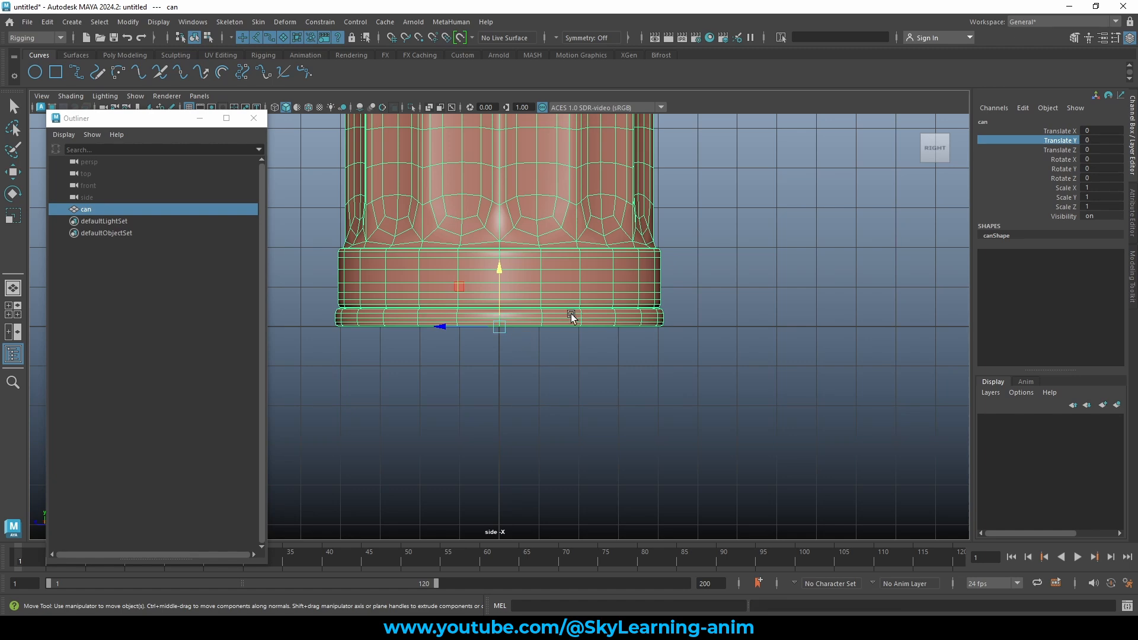
{"action": "key", "text": "space"}
{"action": "key", "text": "space"}
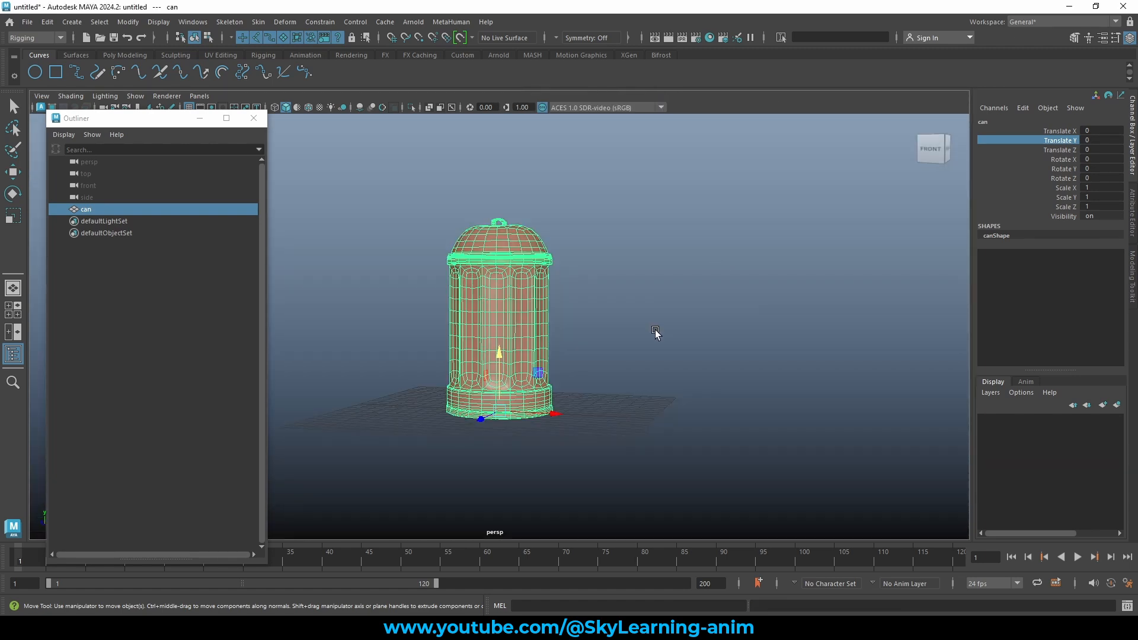
{"action": "left_click_drag", "start_coordinate": [656, 334], "coordinate": [524, 405], "text": "alt"}
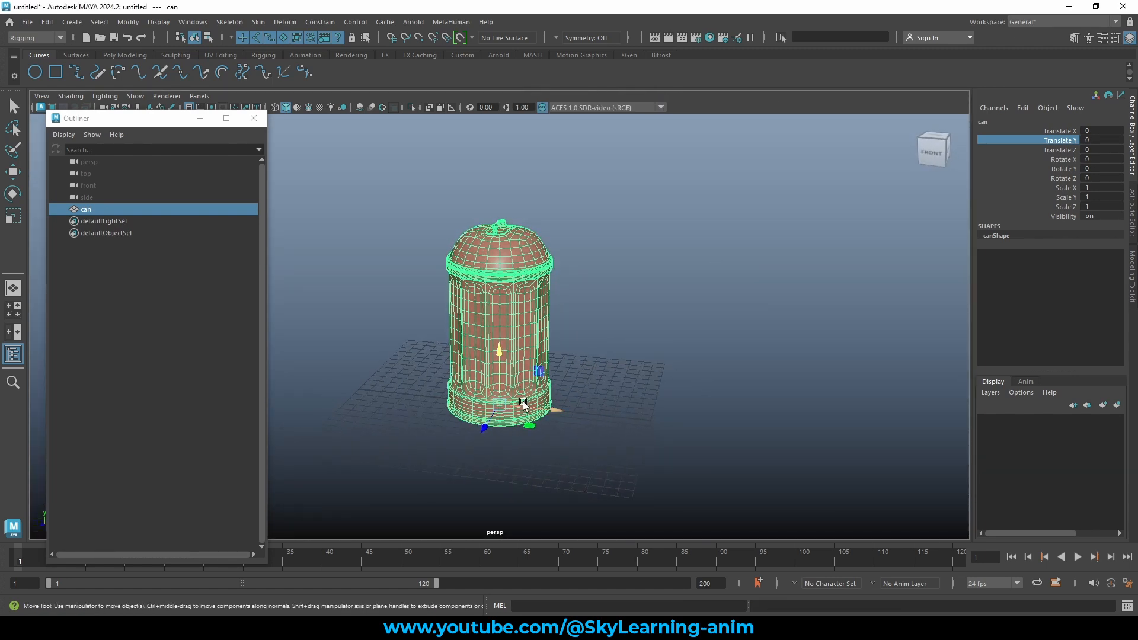
{"action": "left_click", "coordinate": [640, 367]}
{"action": "left_click_drag", "start_coordinate": [706, 346], "coordinate": [624, 320], "text": "alt"}
{"action": "left_click", "coordinate": [505, 285]}
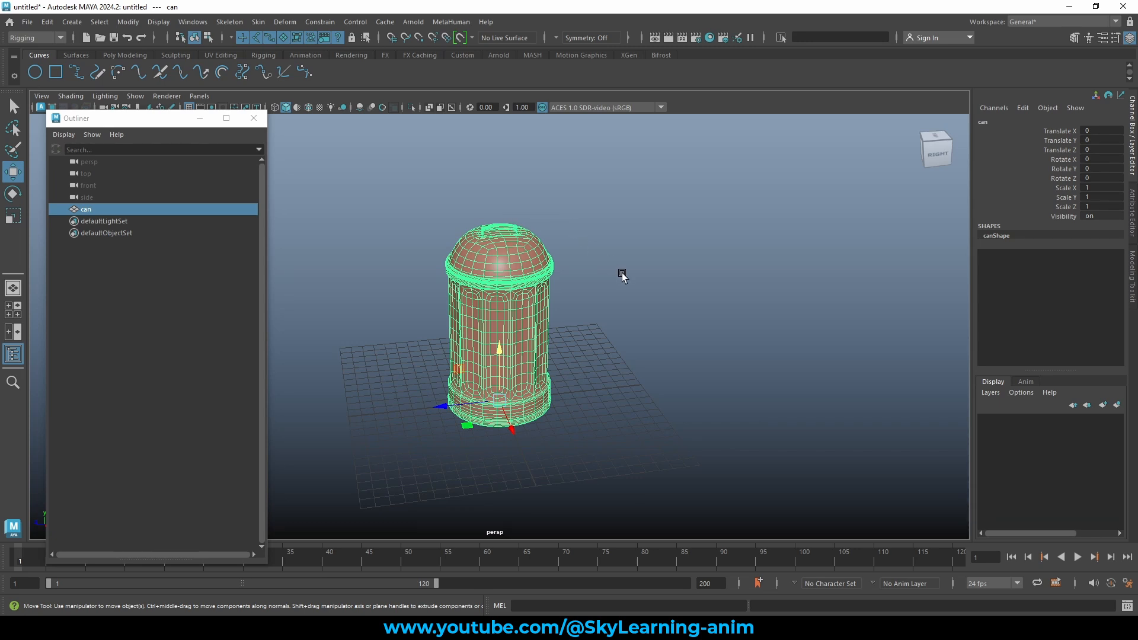
{"action": "left_click_drag", "start_coordinate": [621, 275], "coordinate": [613, 257], "text": "alt"}
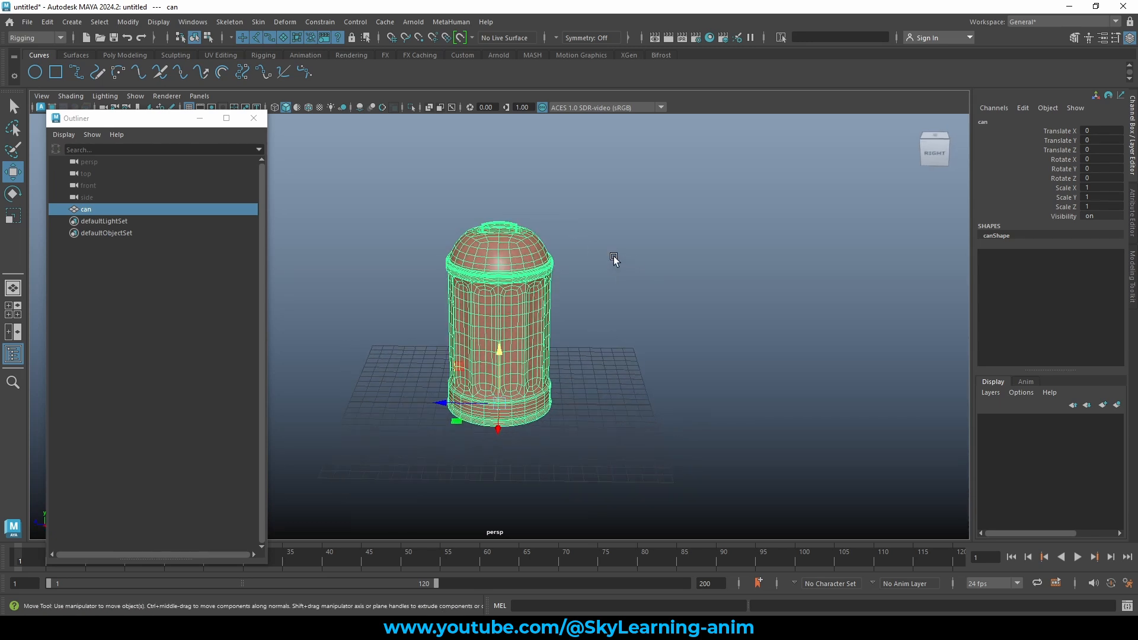
{"action": "left_click", "coordinate": [392, 214]}
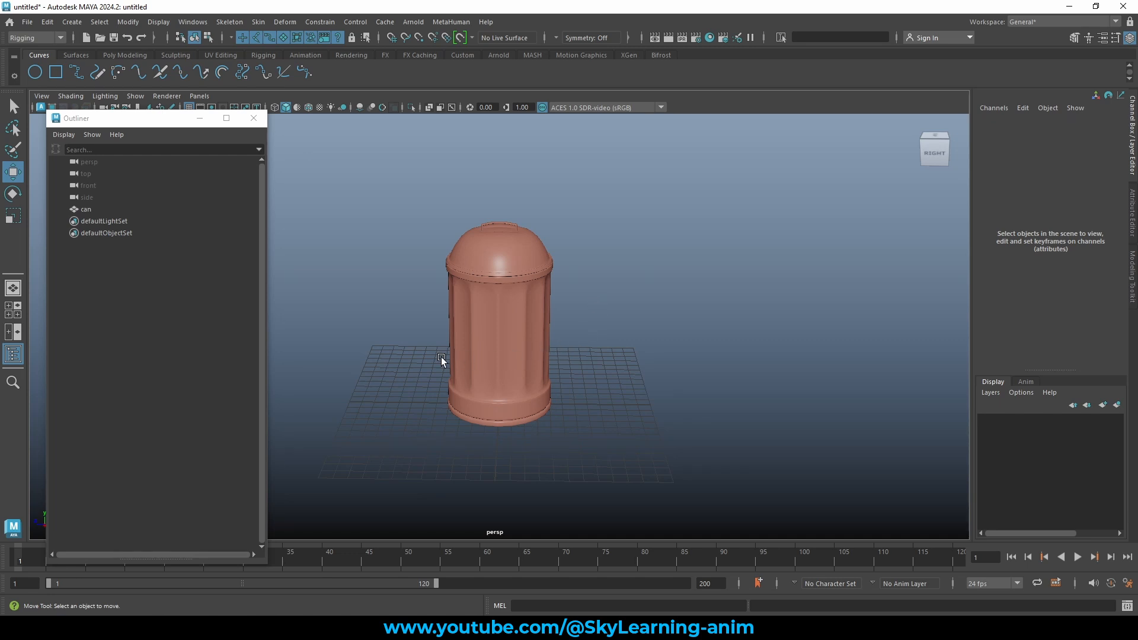
{"action": "left_click_drag", "start_coordinate": [580, 322], "coordinate": [609, 317], "text": "alt"}
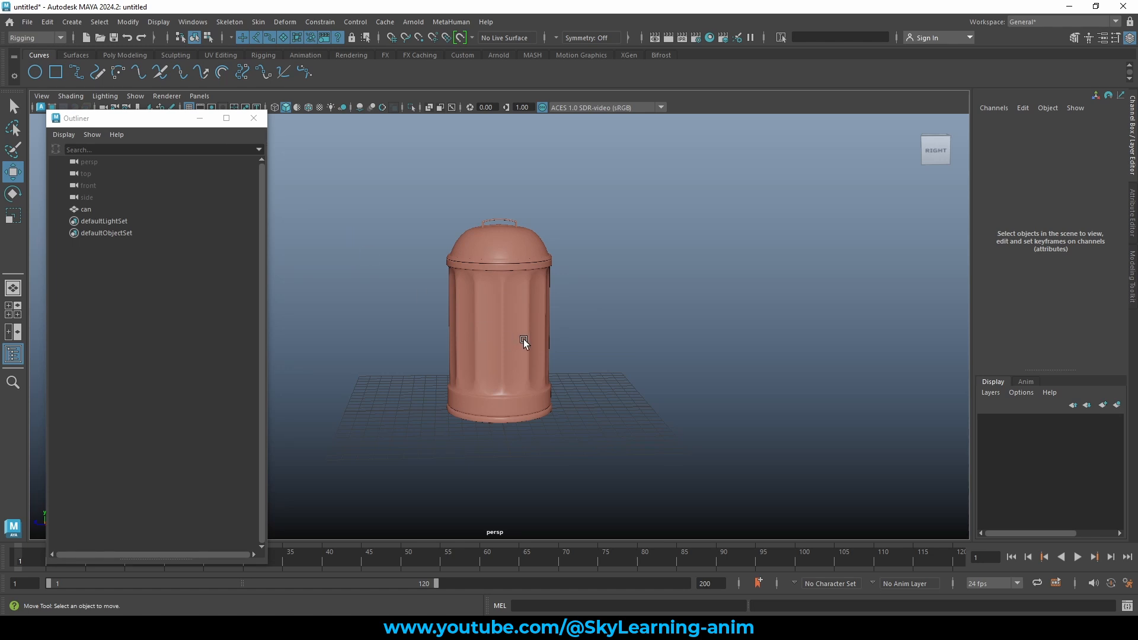
{"action": "left_click", "coordinate": [502, 236]}
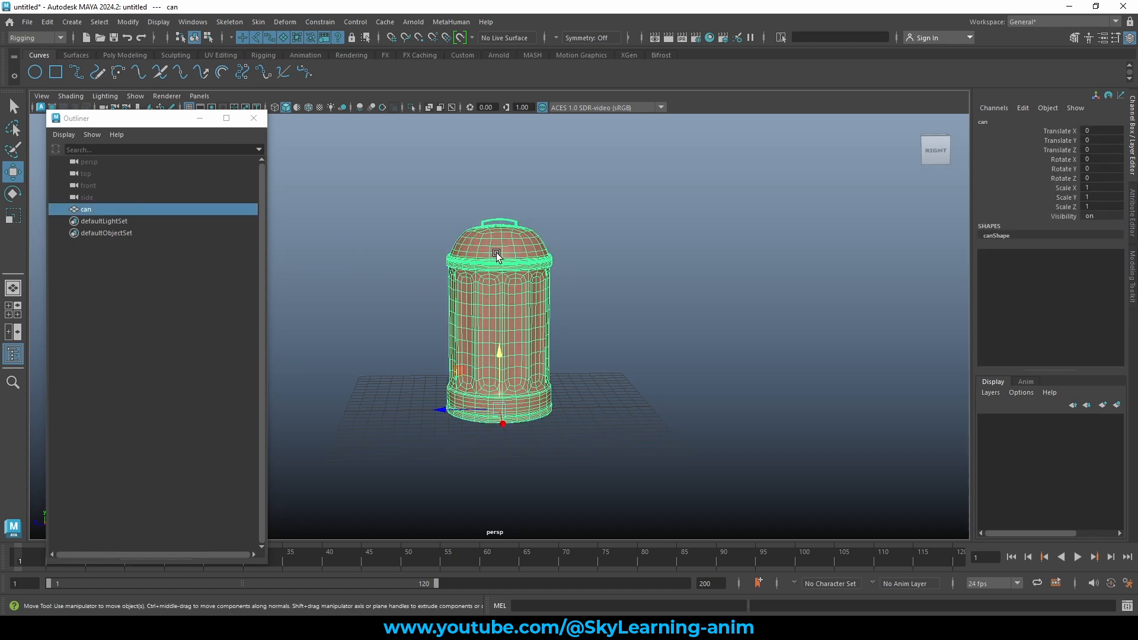
{"action": "left_click", "coordinate": [598, 283]}
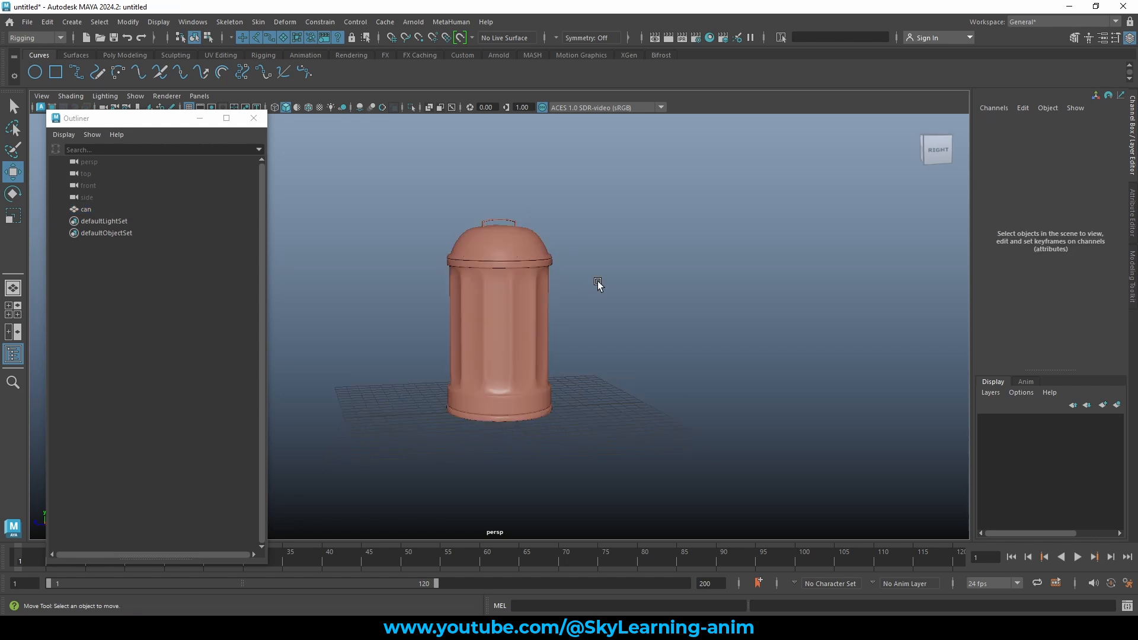
{"action": "left_click", "coordinate": [511, 277]}
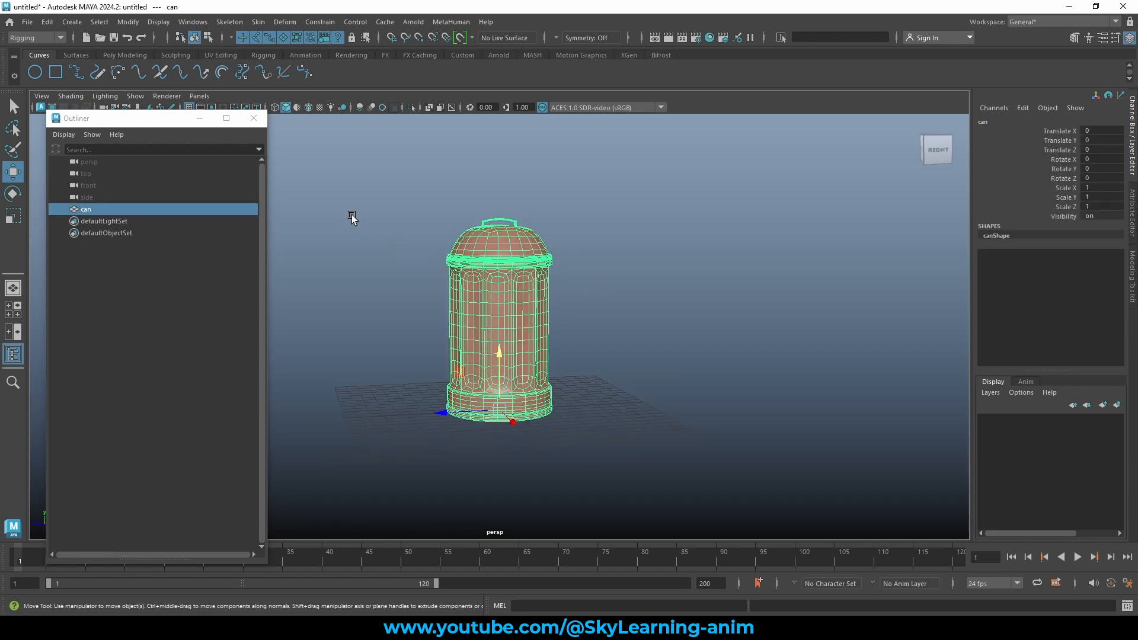
{"action": "left_click", "coordinate": [359, 214]}
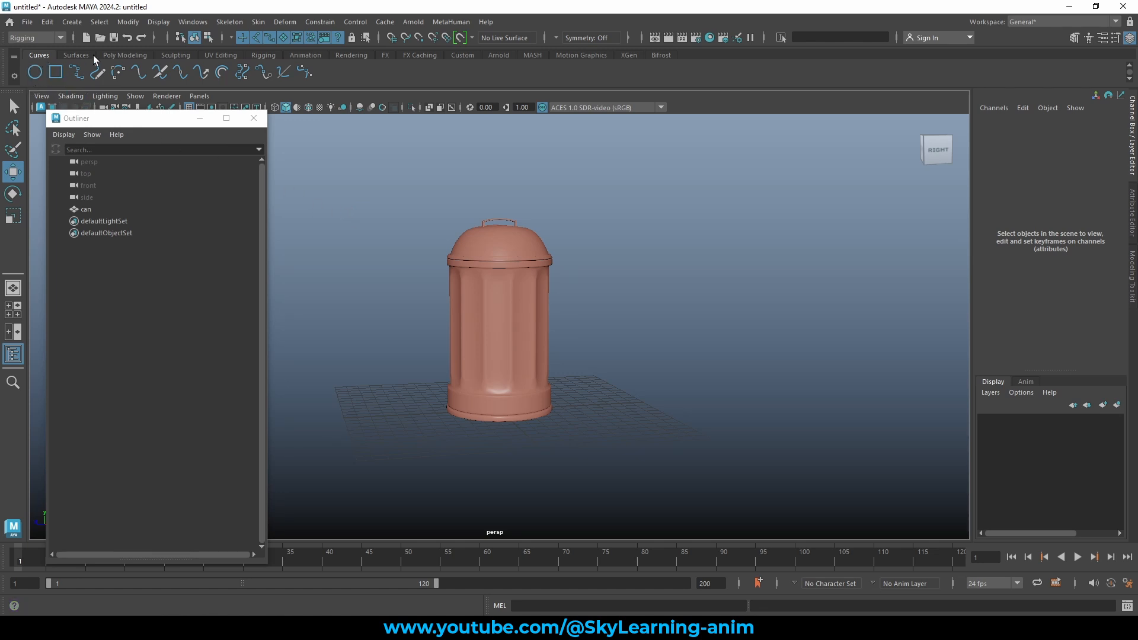
Create a new NURBS circle at the origin from the Curves shelf.
{"action": "left_click", "coordinate": [76, 55]}
{"action": "left_click", "coordinate": [39, 55]}
{"action": "left_click", "coordinate": [264, 55]}
{"action": "left_click", "coordinate": [306, 56]}
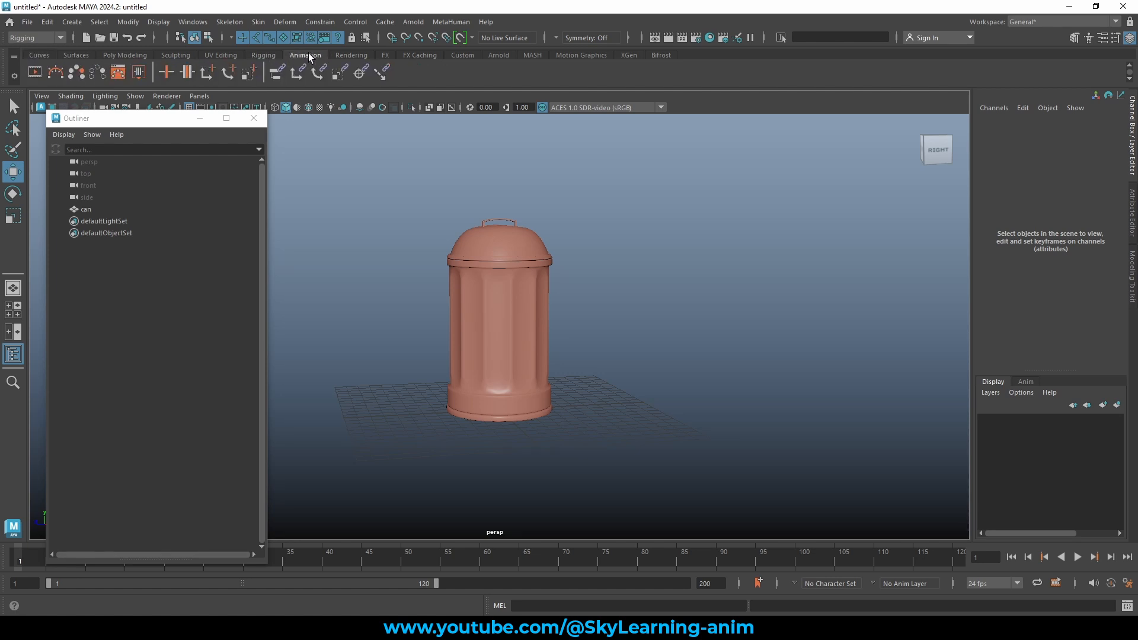
{"action": "left_click", "coordinate": [222, 56]}
{"action": "left_click", "coordinate": [125, 55]}
{"action": "left_click", "coordinate": [47, 56]}
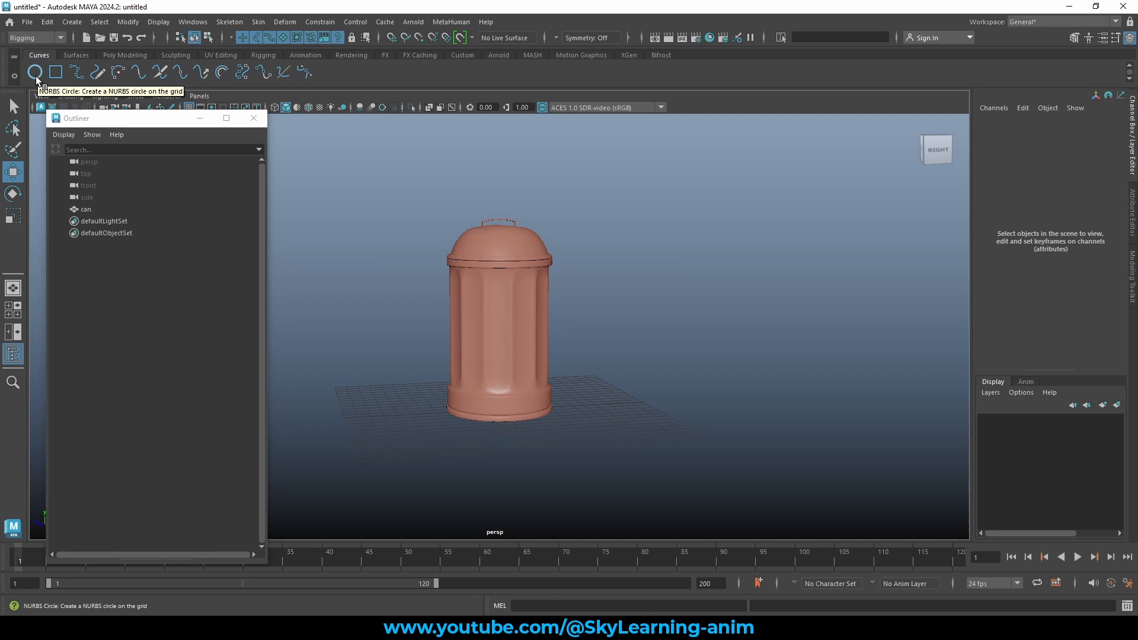
{"action": "left_click", "coordinate": [36, 73]}
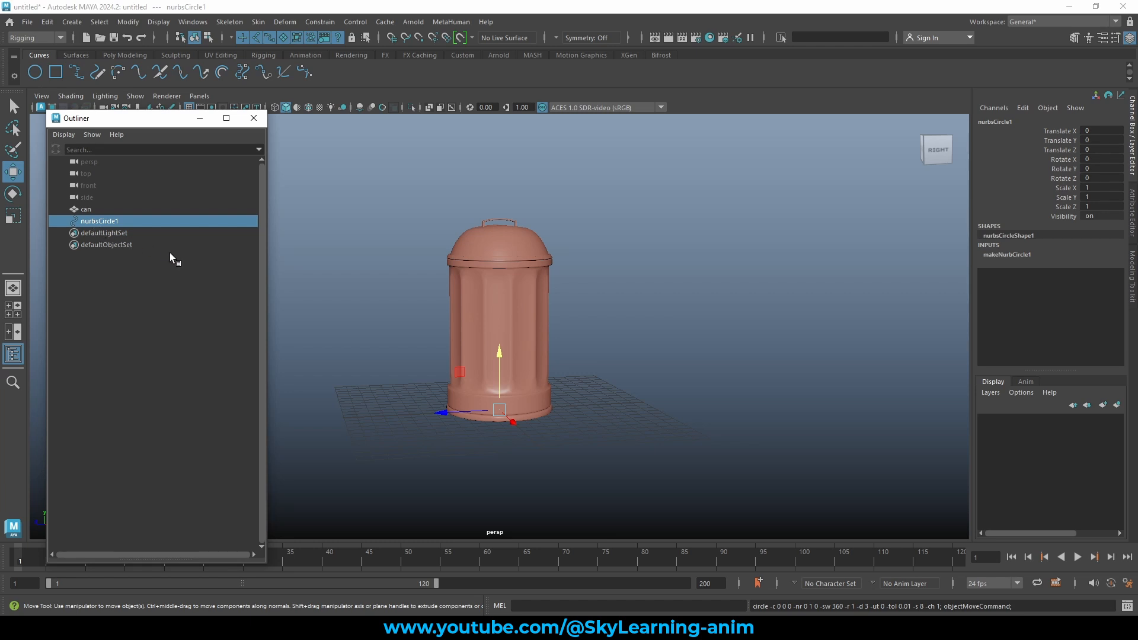
Widen the circle by selecting all its control vertices and scaling them outward.
{"action": "left_click_drag", "start_coordinate": [506, 361], "coordinate": [520, 282], "text": "alt"}
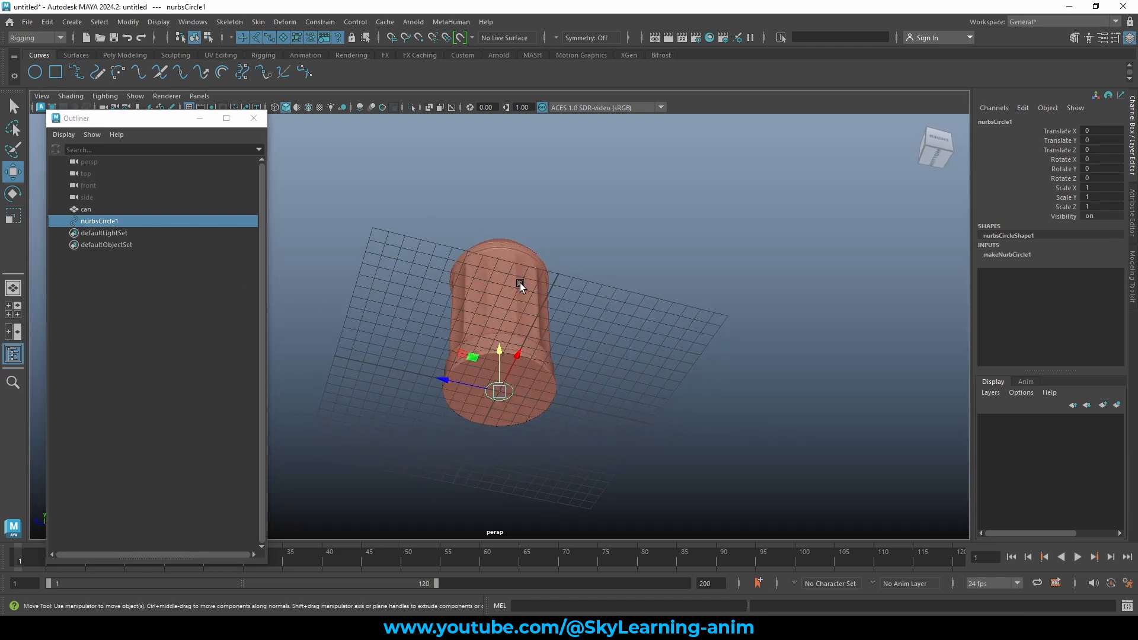
{"action": "right_click", "coordinate": [512, 391]}
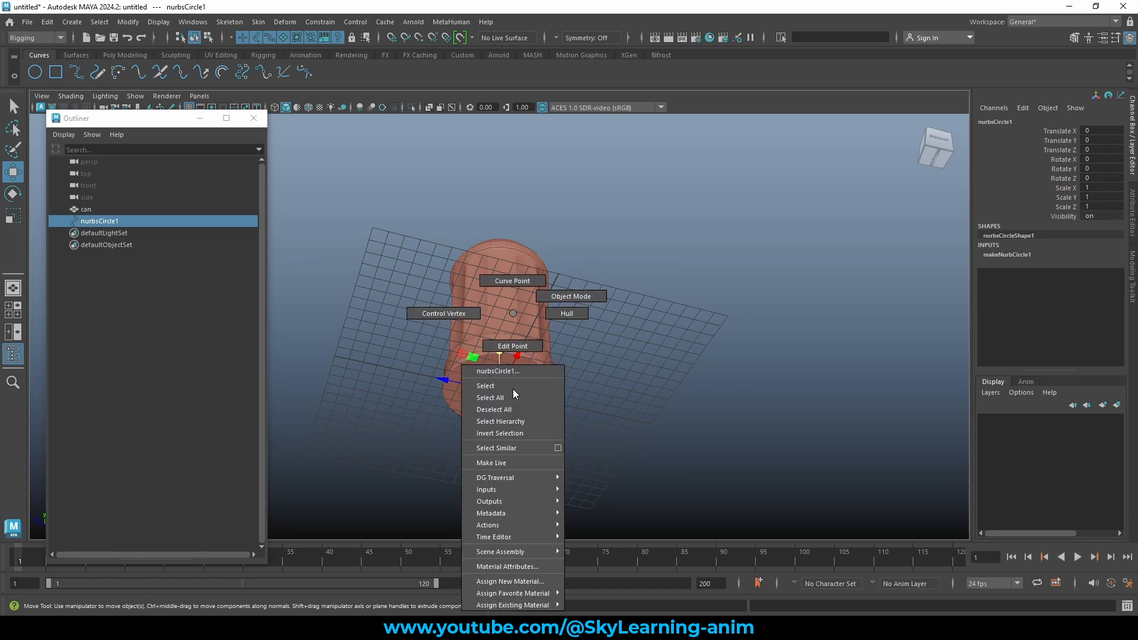
{"action": "left_click", "coordinate": [435, 313]}
{"action": "left_click_drag", "start_coordinate": [385, 343], "coordinate": [527, 412]}
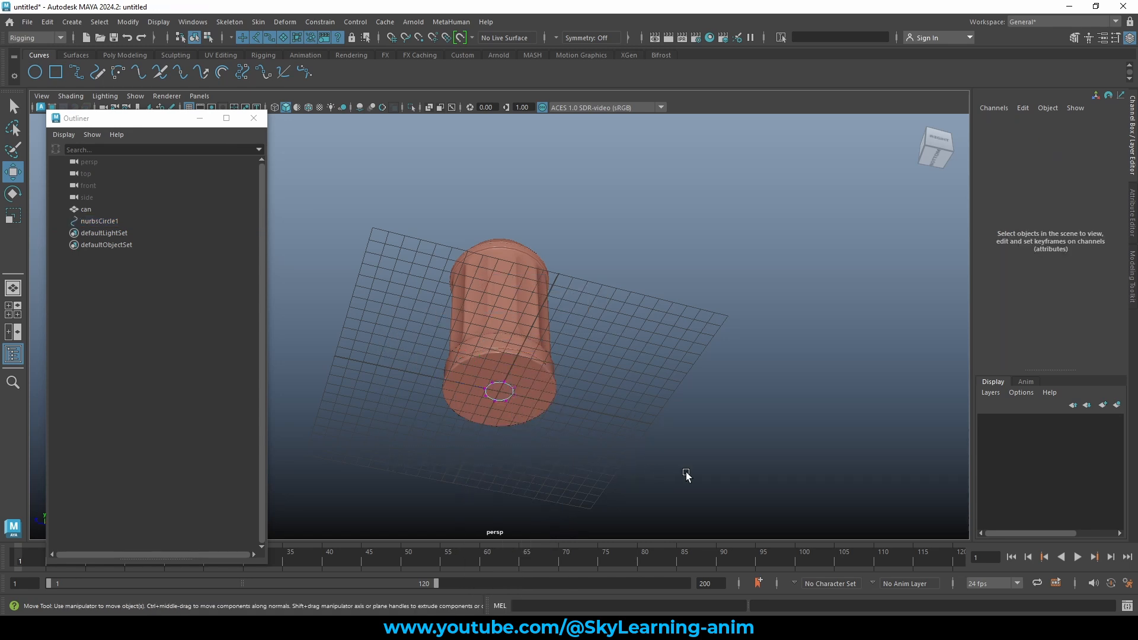
{"action": "key", "text": "e"}
{"action": "key", "text": "r"}
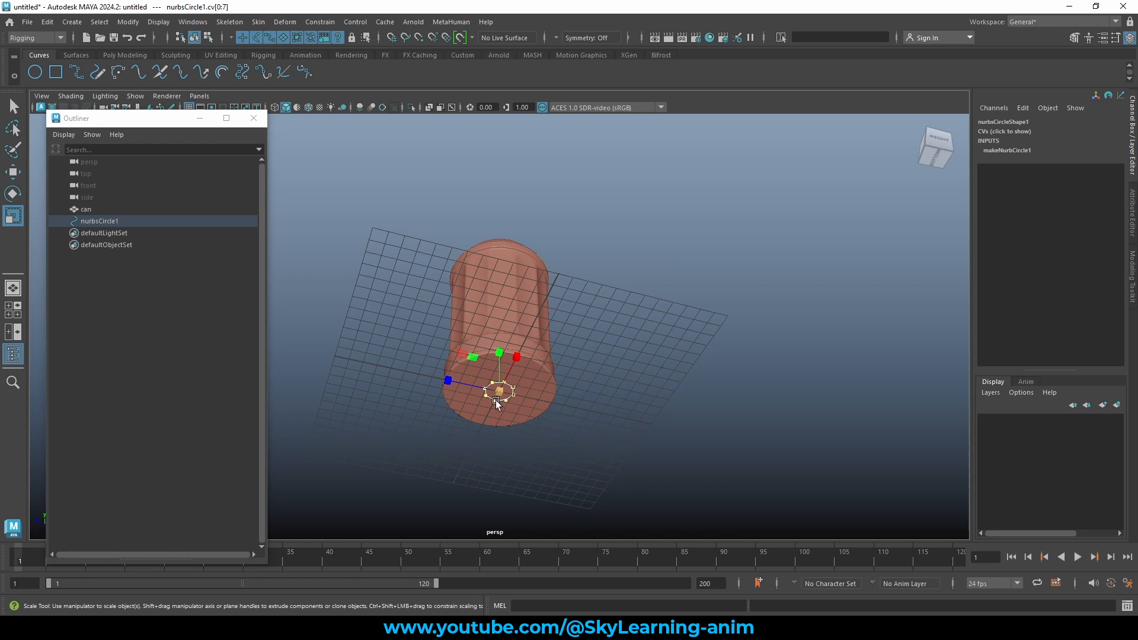
{"action": "left_click_drag", "start_coordinate": [498, 394], "coordinate": [645, 380]}
{"action": "left_click_drag", "start_coordinate": [498, 392], "coordinate": [537, 401]}
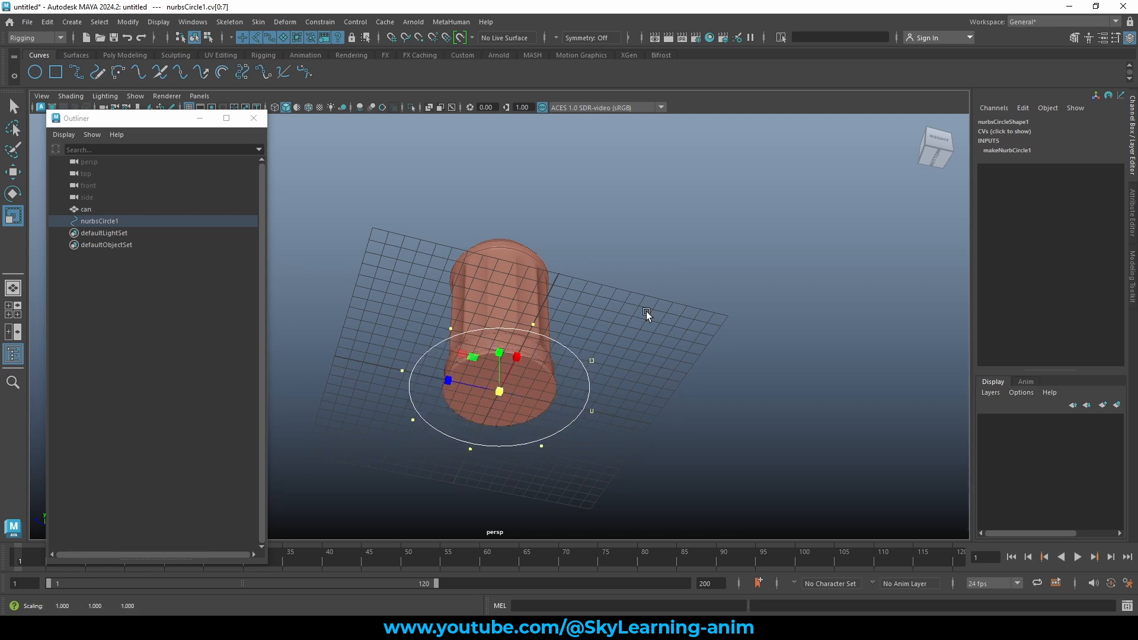
Undo the control-vertex scaling to restore the circle's original size.
{"action": "left_click", "coordinate": [659, 294]}
{"action": "left_click_drag", "start_coordinate": [620, 277], "coordinate": [615, 301], "text": "alt"}
{"action": "key", "text": "ctrl+z"}
{"action": "key", "text": "ctrl+z"}
{"action": "key", "text": "ctrl+z"}
{"action": "key", "text": "ctrl+z"}
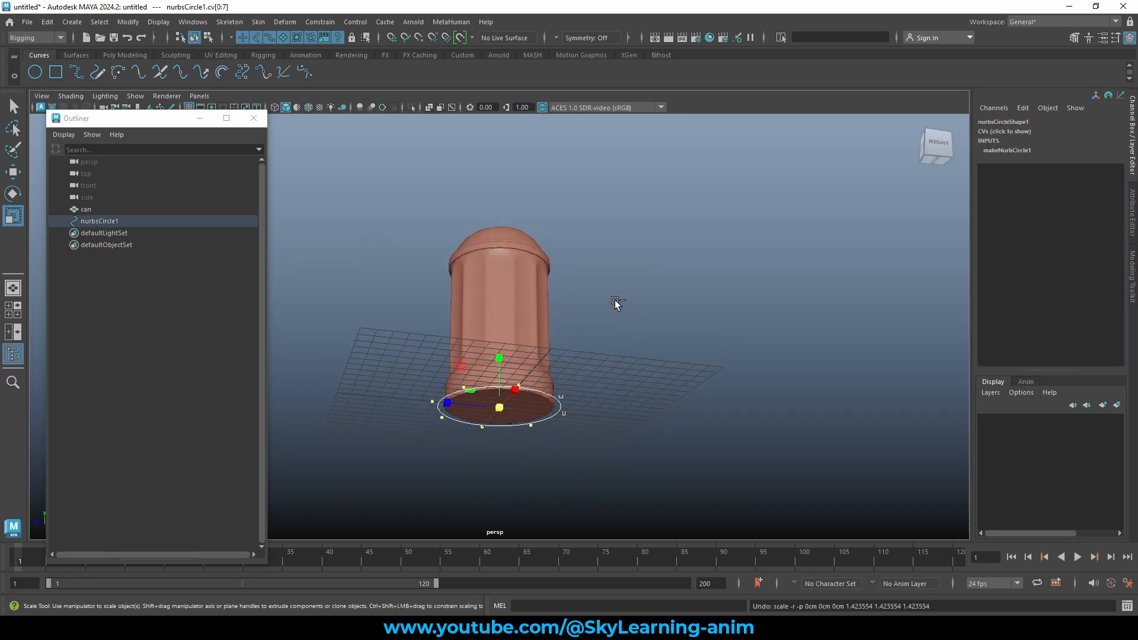
{"action": "key", "text": "w"}
{"action": "right_click", "coordinate": [587, 285]}
Return to Object Mode and select nurbsCircle1 in the Outliner.
{"action": "left_click", "coordinate": [645, 267]}
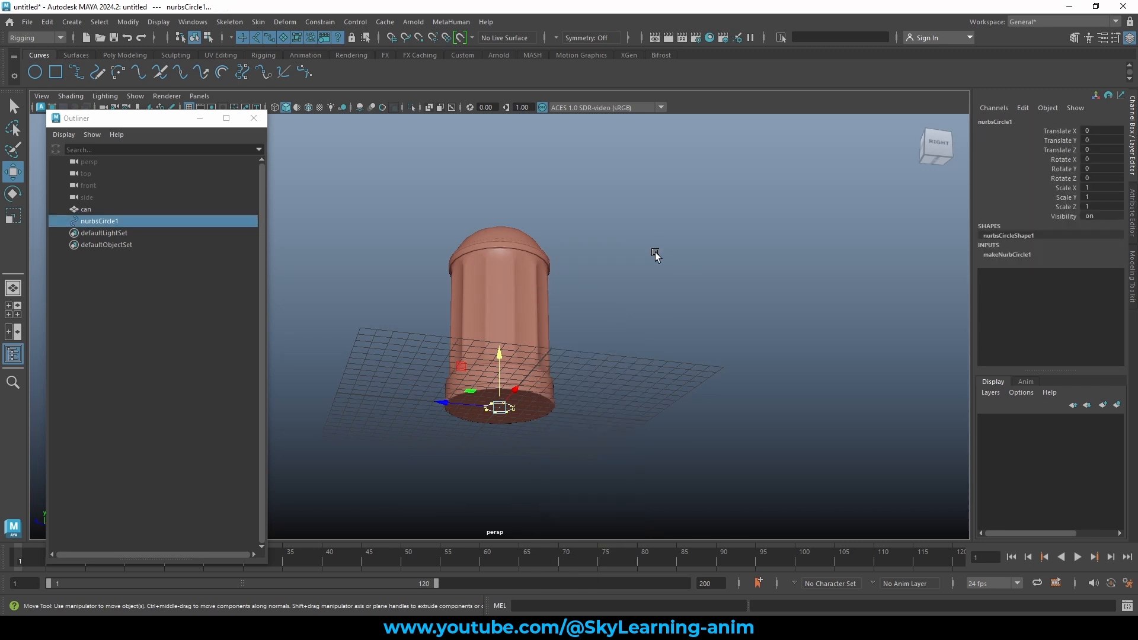
{"action": "left_click", "coordinate": [656, 252]}
{"action": "left_click", "coordinate": [98, 221]}
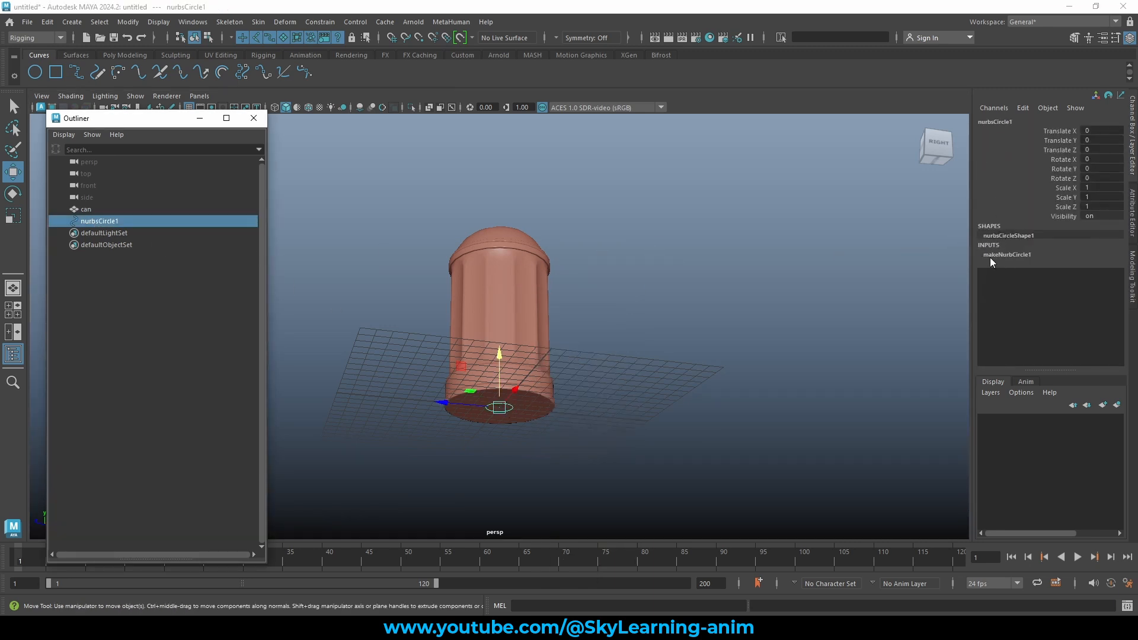
Raise makeNurbCircle1's Radius from 1 to 7 in the Channel Box.
{"action": "left_click", "coordinate": [1005, 255]}
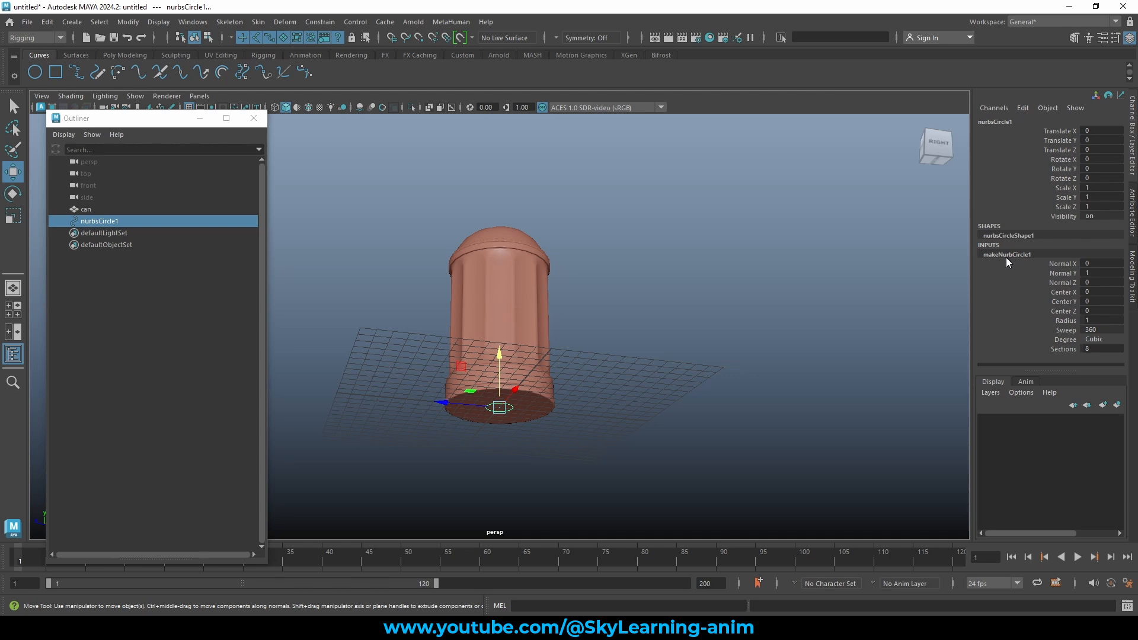
{"action": "left_click", "coordinate": [1065, 320]}
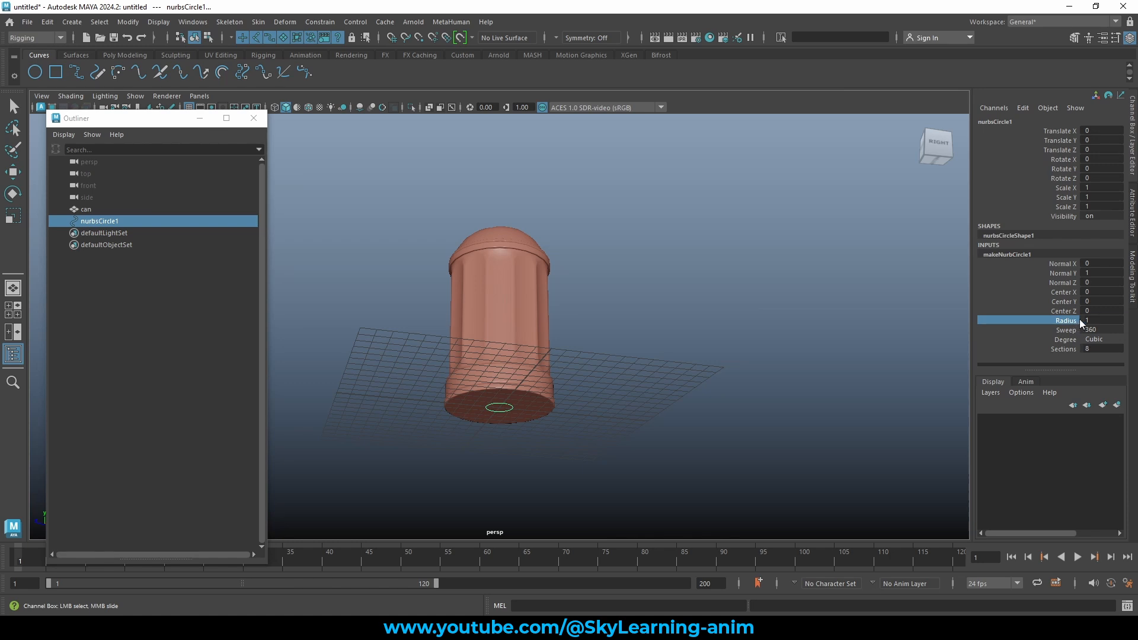
{"action": "left_click", "coordinate": [1109, 320]}
{"action": "scroll", "coordinate": [1109, 320], "scroll_direction": "up", "scroll_amount": 6}
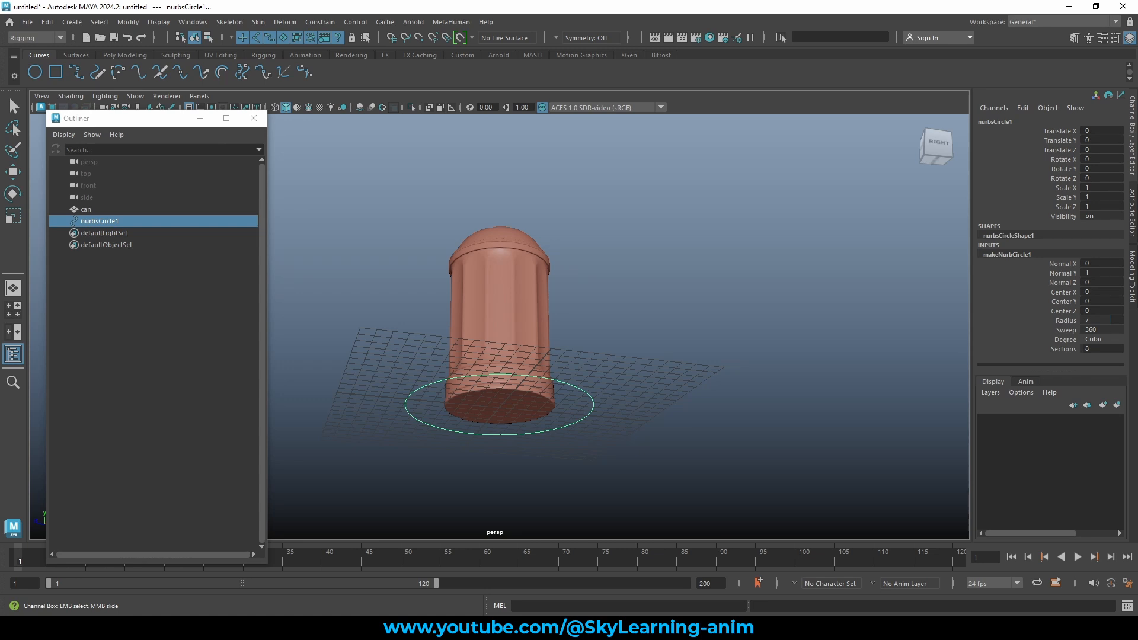
{"action": "left_click", "coordinate": [775, 323]}
{"action": "left_click_drag", "start_coordinate": [645, 324], "coordinate": [568, 391], "text": "alt"}
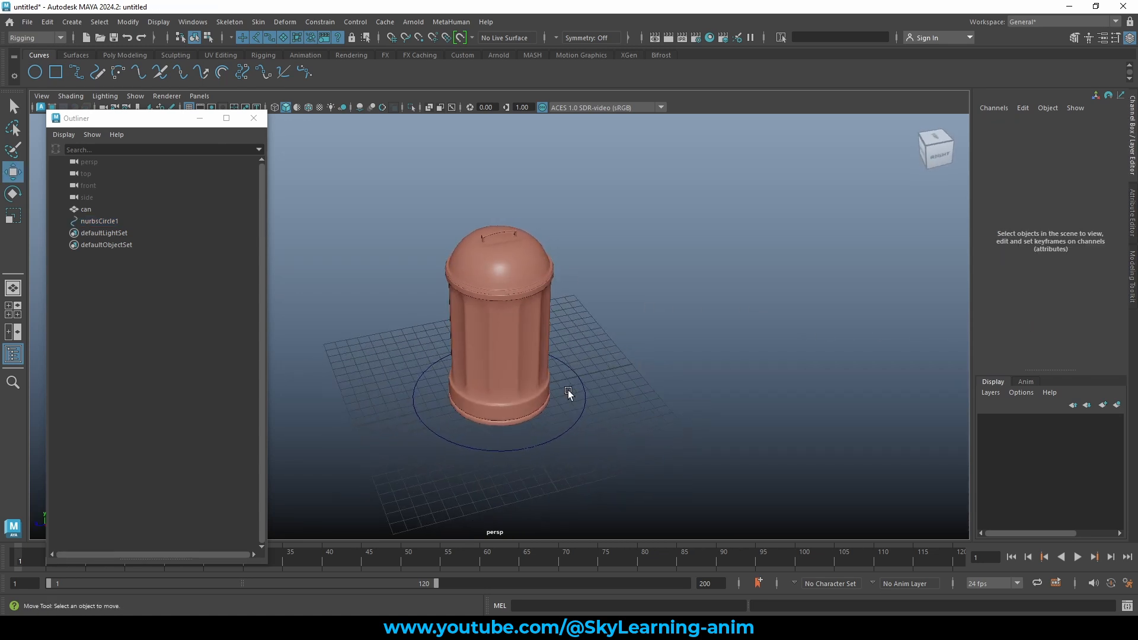
Rename nurbsCircle1 to can_CTL in the Outliner.
{"action": "left_click", "coordinate": [571, 389]}
{"action": "left_click_drag", "start_coordinate": [698, 373], "coordinate": [714, 335], "text": "alt"}
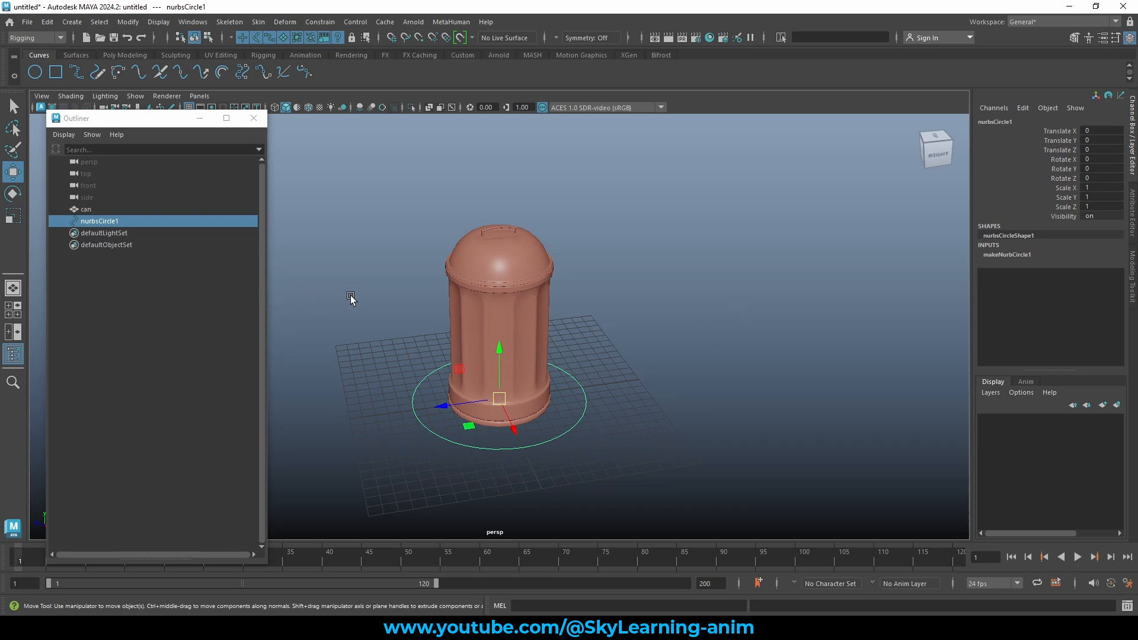
{"action": "left_click", "coordinate": [393, 360]}
{"action": "left_click", "coordinate": [414, 407]}
{"action": "double_click", "coordinate": [128, 221]}
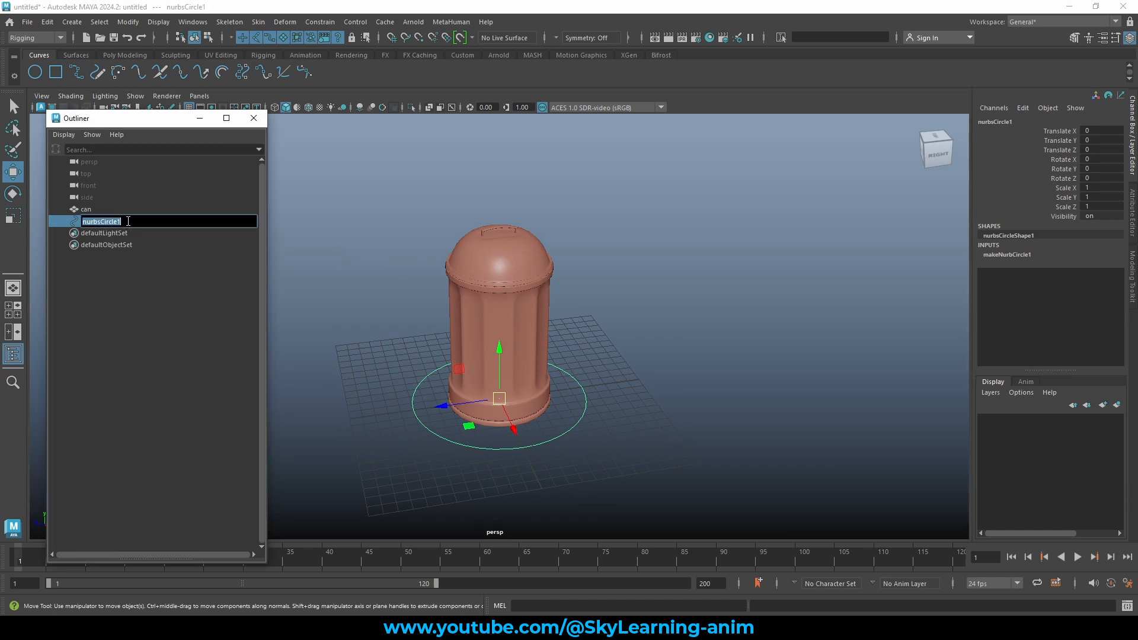
{"action": "type", "text": "c"}
{"action": "type", "text": "an_CT"}
{"action": "type", "text": "RL"}
{"action": "key", "text": "Return"}
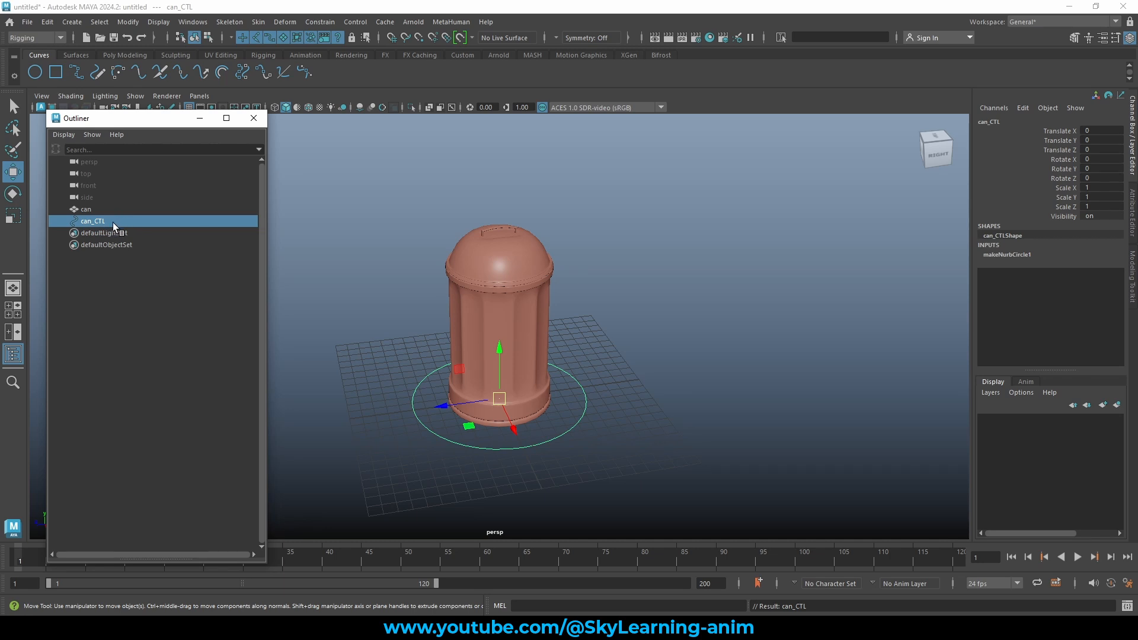
Test-move can_CTL along X, then undo the move.
{"action": "left_click", "coordinate": [116, 212]}
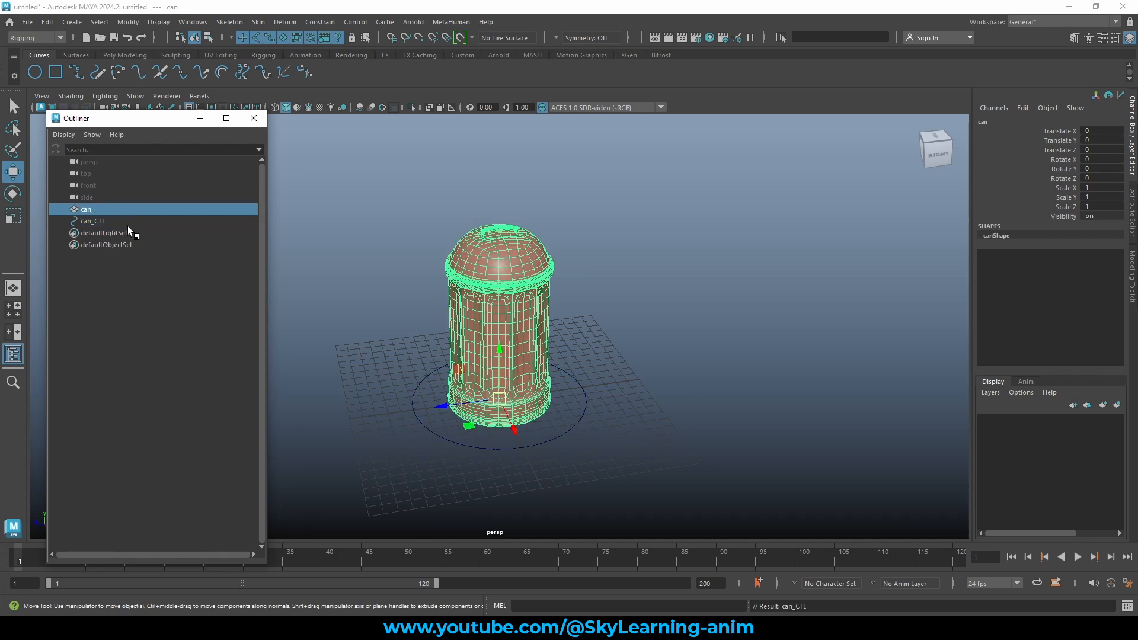
{"action": "left_click", "coordinate": [127, 222]}
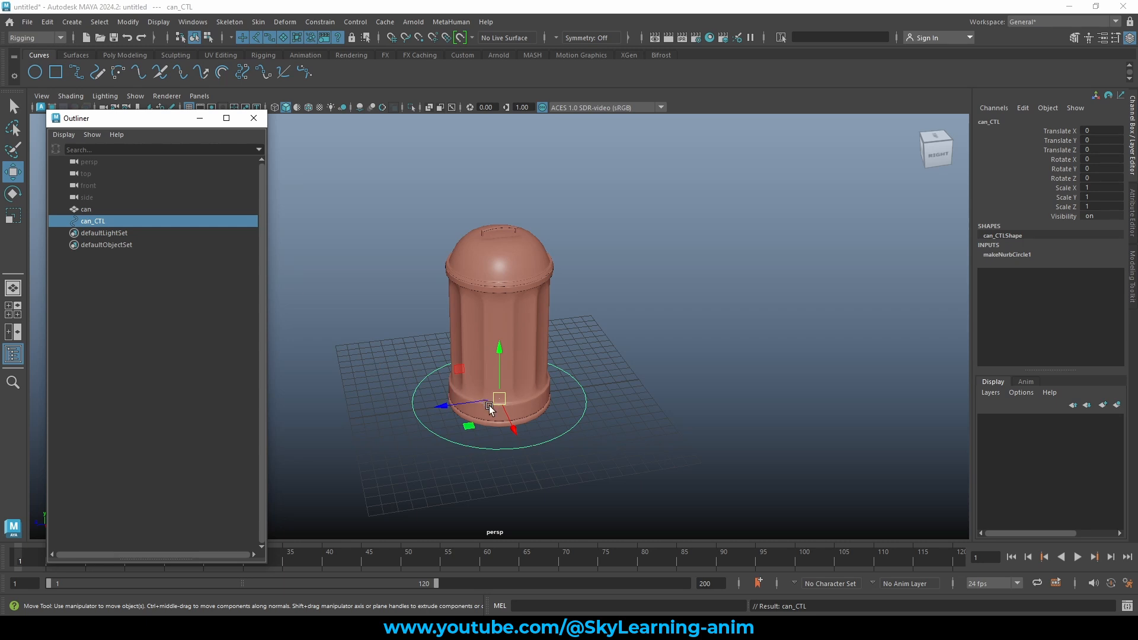
{"action": "left_click_drag", "start_coordinate": [511, 426], "coordinate": [574, 410]}
{"action": "key", "text": "ctrl+z"}
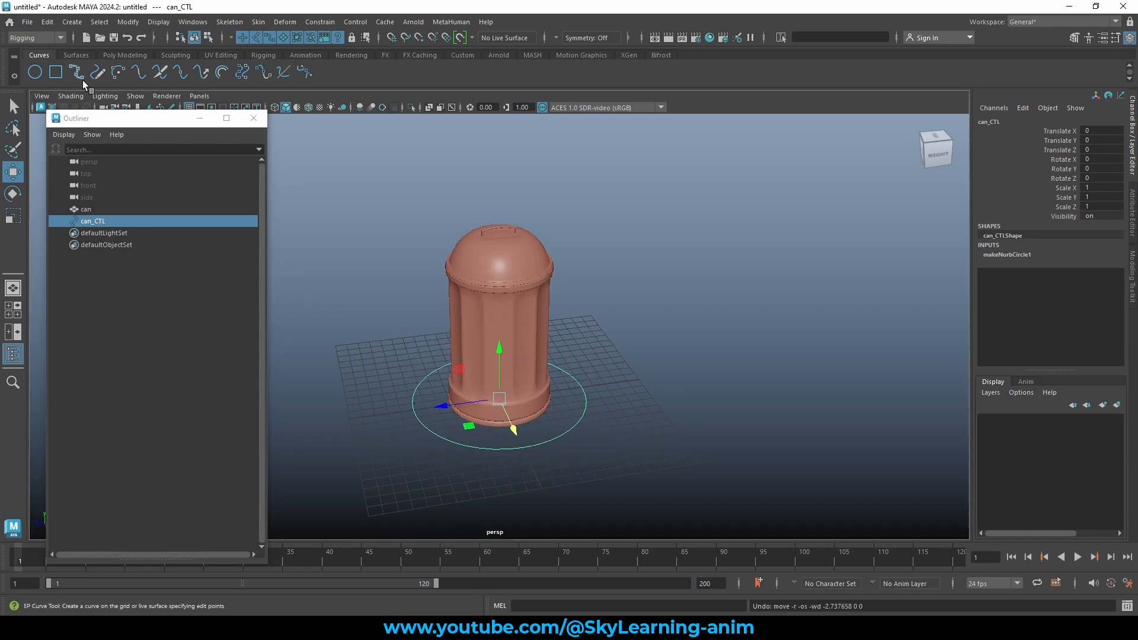
Parent the can under can_CTL and move the controller up to carry the can.
{"action": "left_click", "coordinate": [99, 222]}
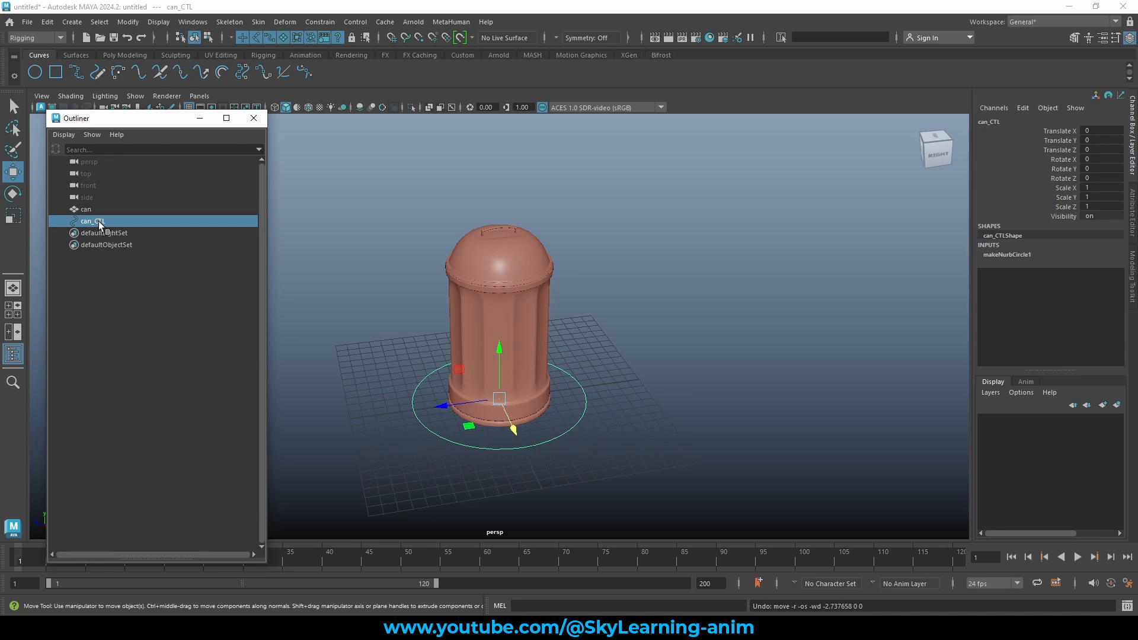
{"action": "left_click", "coordinate": [87, 210]}
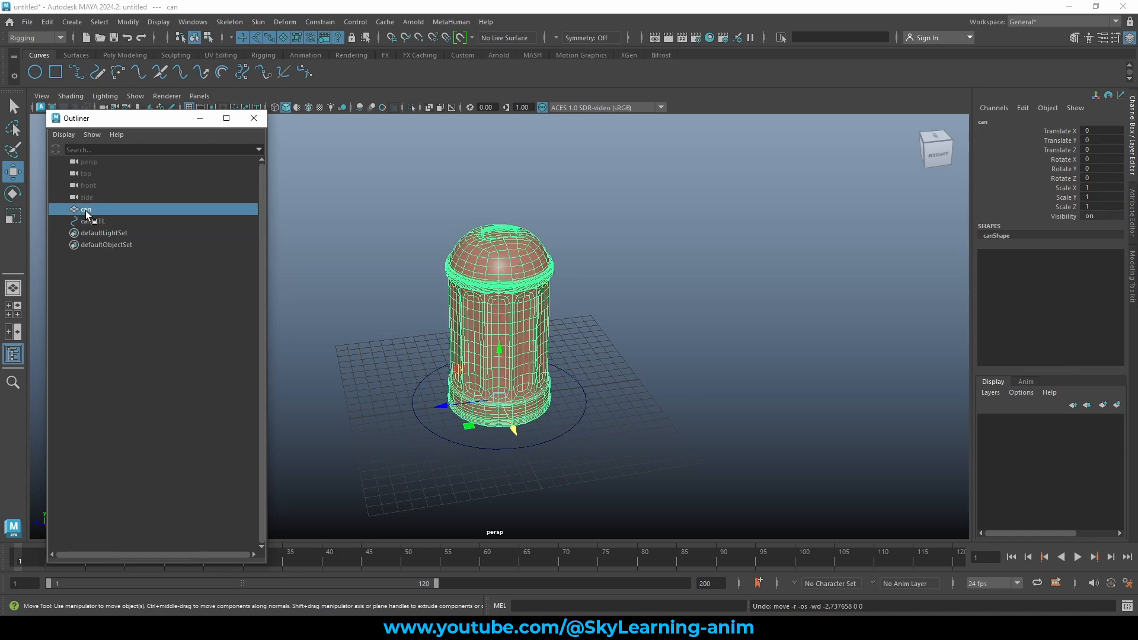
{"action": "left_click", "coordinate": [98, 222], "text": "ctrl"}
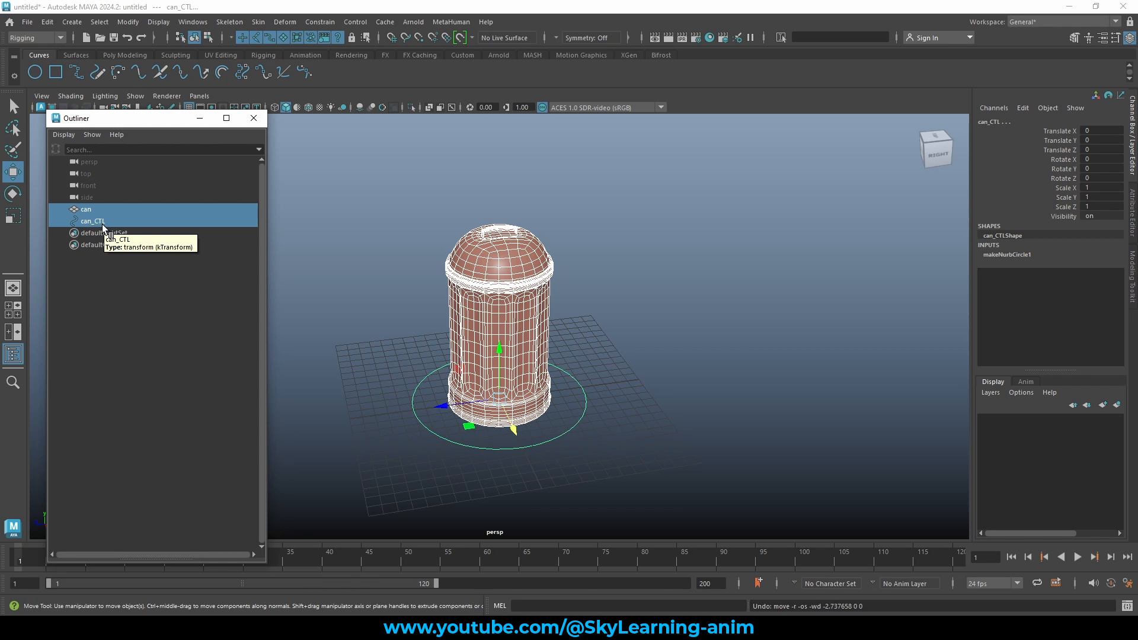
{"action": "key", "text": "p"}
{"action": "left_click", "coordinate": [63, 210]}
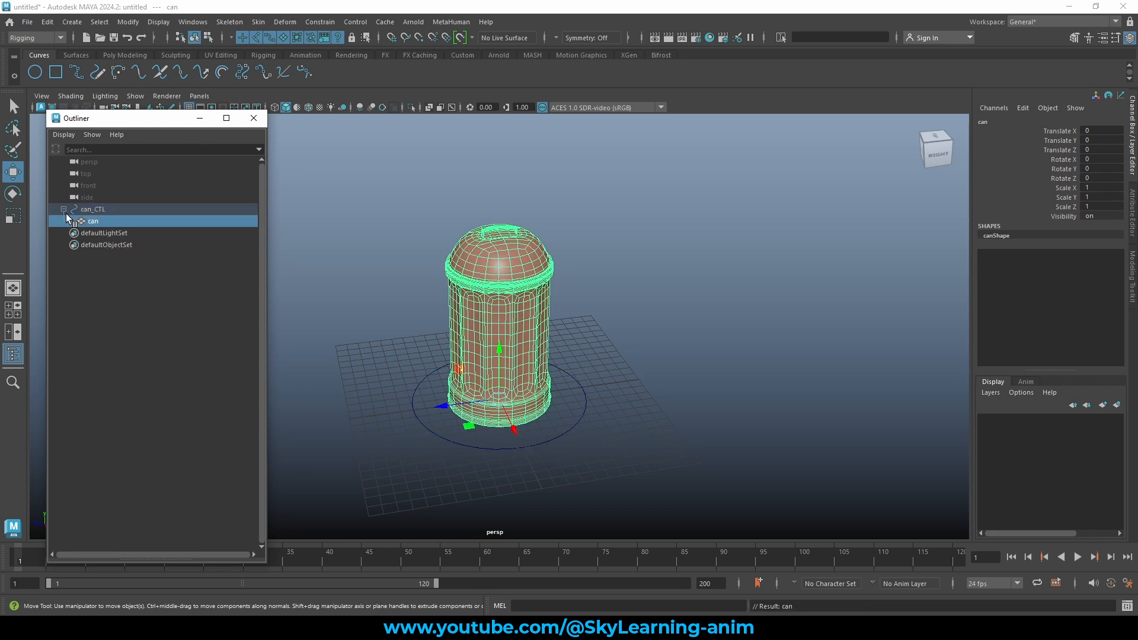
{"action": "left_click", "coordinate": [109, 211]}
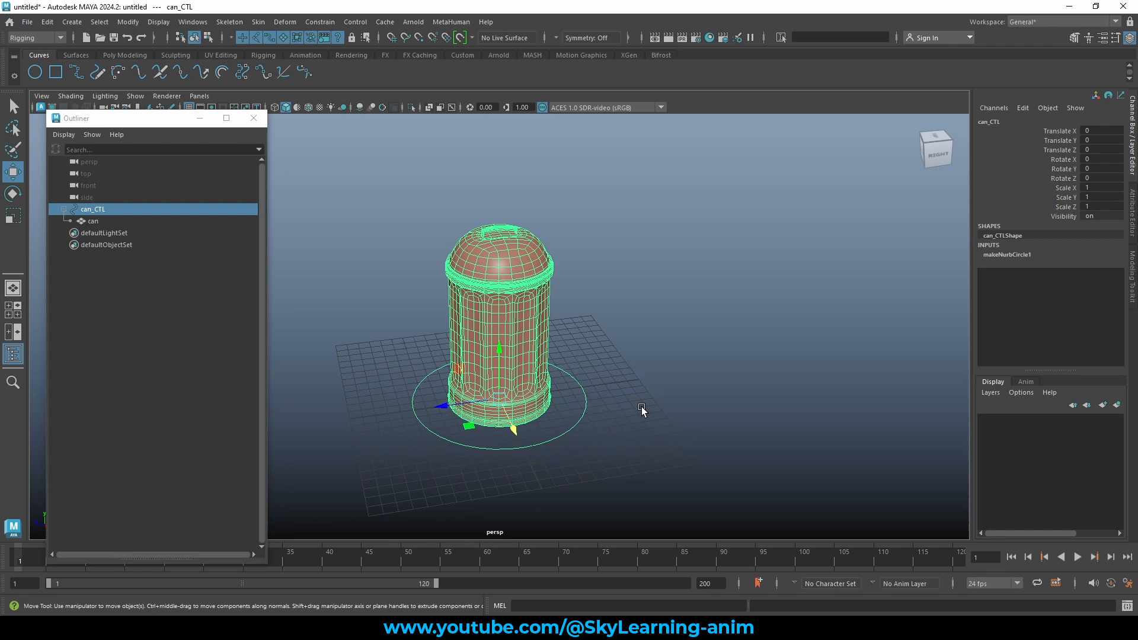
{"action": "left_click_drag", "start_coordinate": [499, 402], "coordinate": [580, 270]}
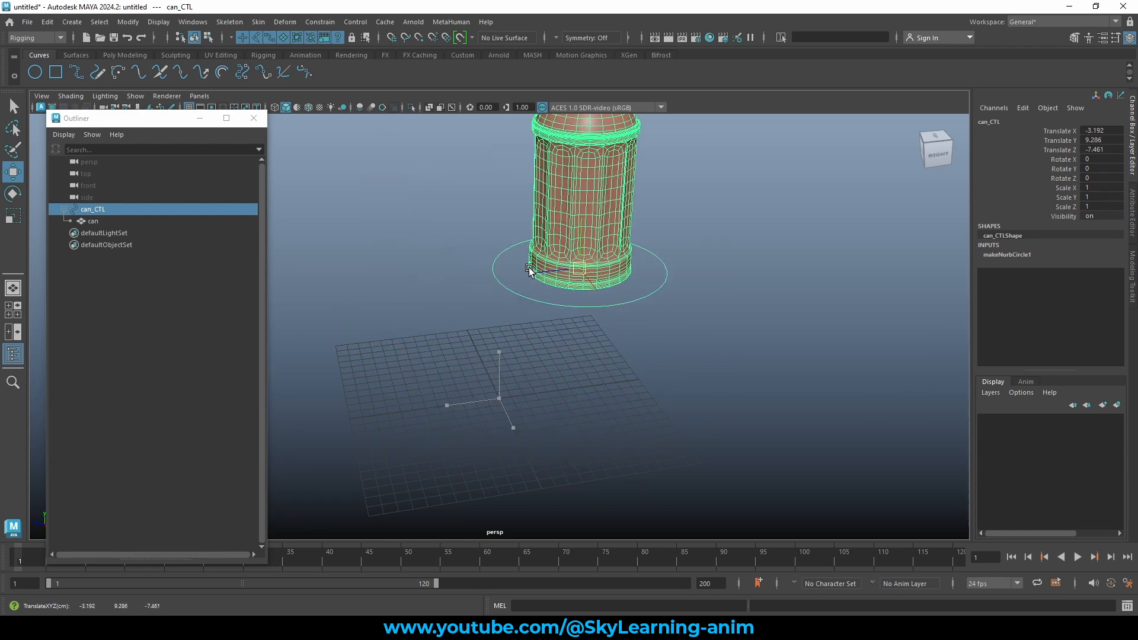
Set can_CTL's Translate X, Y and Z to -7.554, then unparent the can with Shift+P.
{"action": "left_click", "coordinate": [102, 219]}
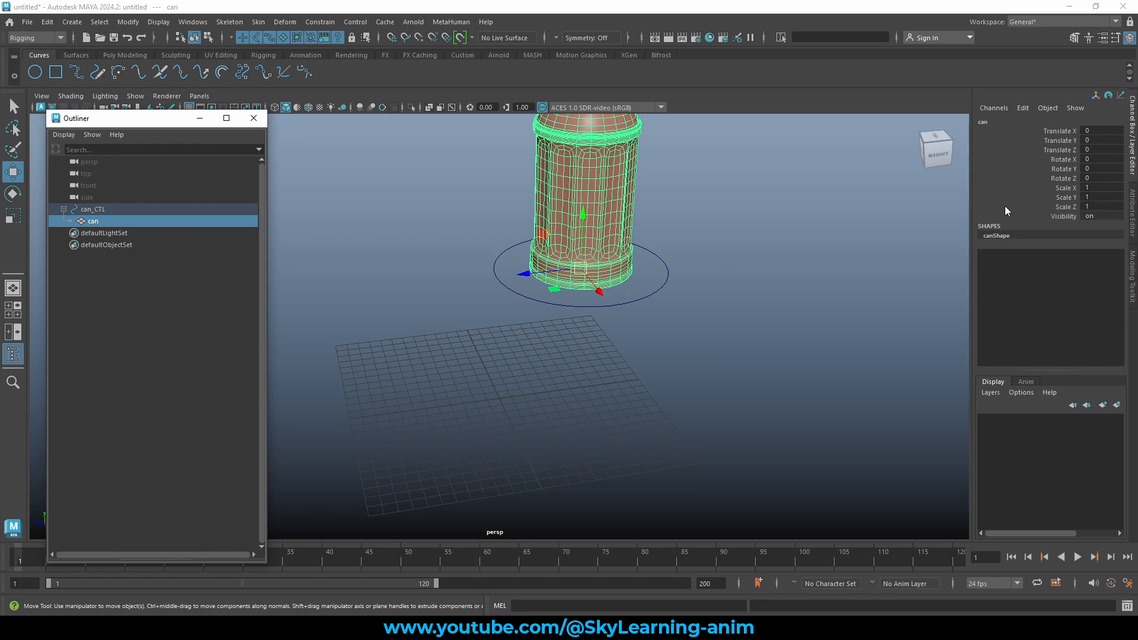
{"action": "left_click", "coordinate": [730, 185]}
{"action": "left_click", "coordinate": [596, 197]}
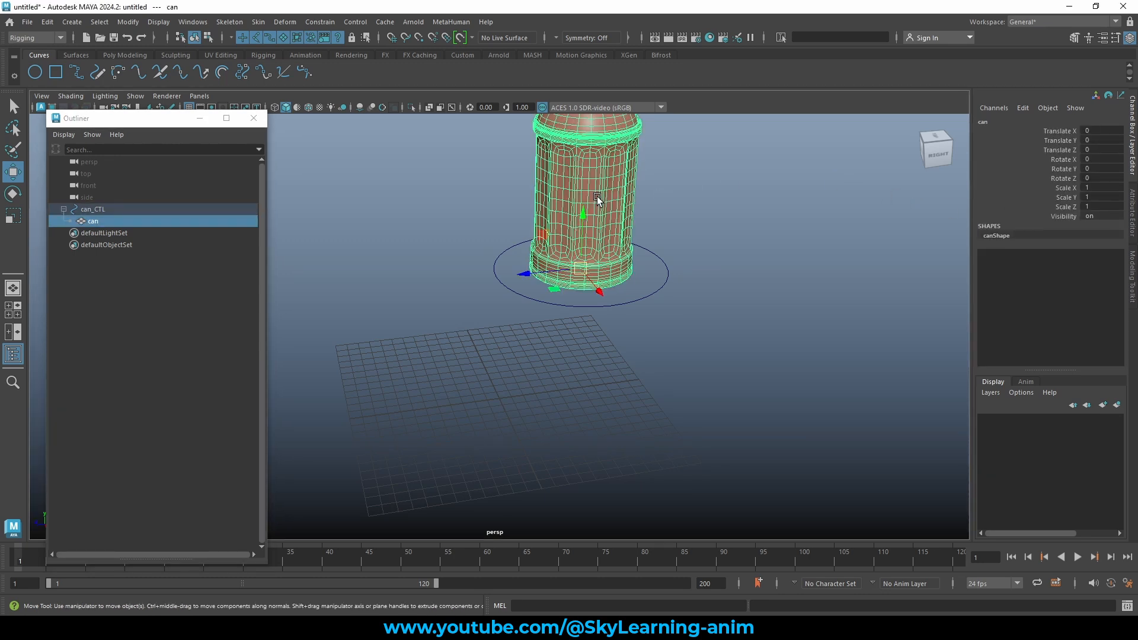
{"action": "left_click", "coordinate": [667, 281]}
{"action": "left_click_drag", "start_coordinate": [1095, 130], "coordinate": [1101, 147]}
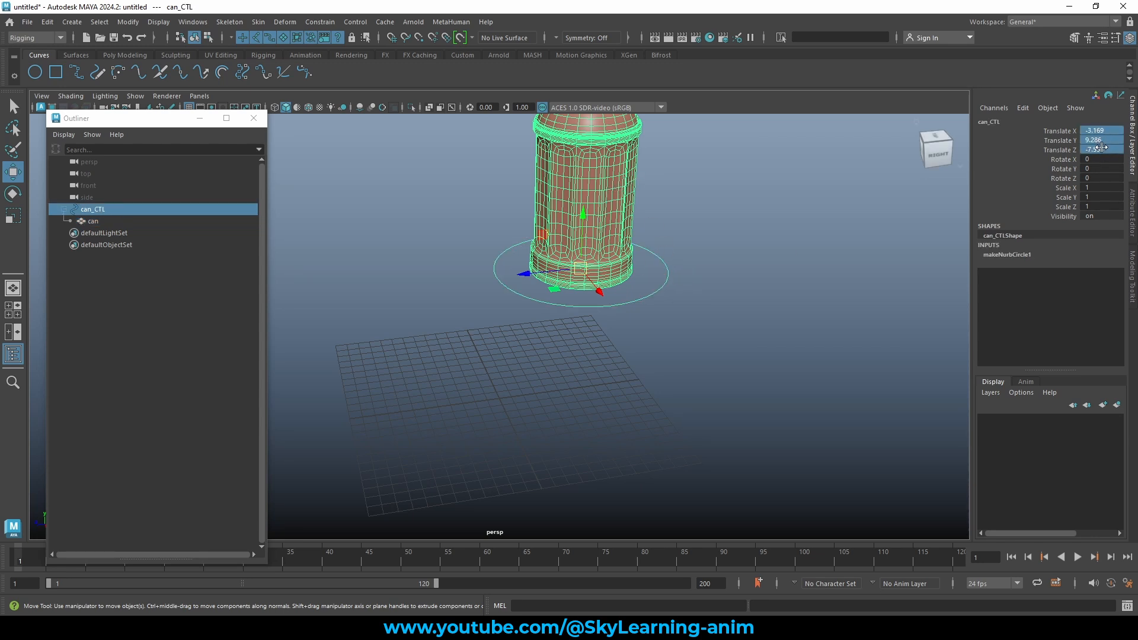
{"action": "left_click", "coordinate": [1100, 149]}
{"action": "key", "text": "Return"}
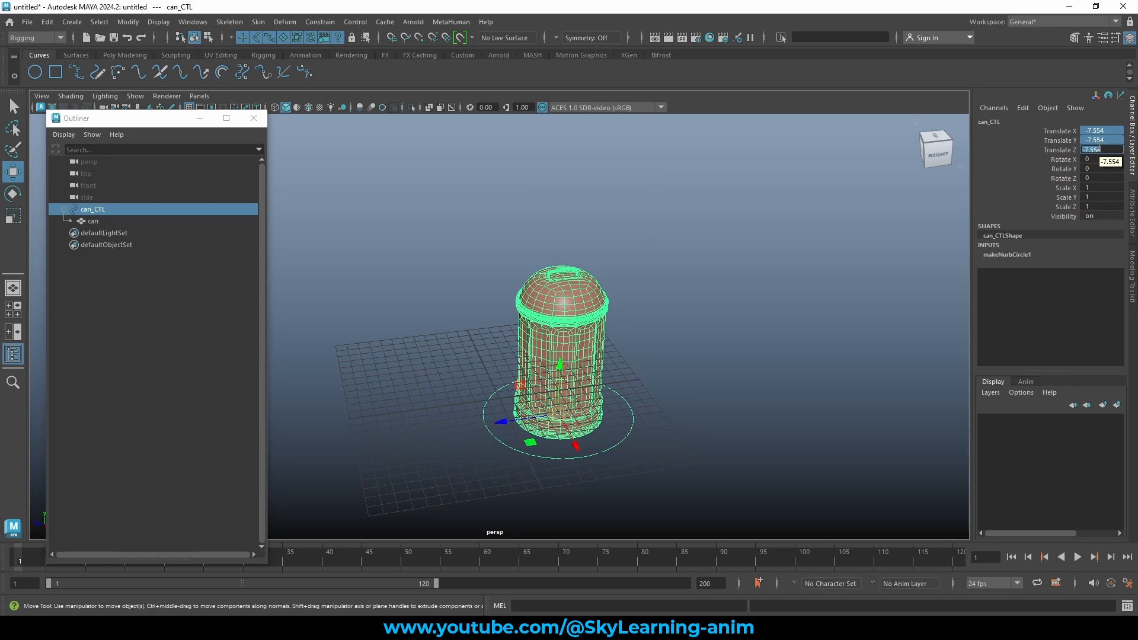
{"action": "left_click", "coordinate": [97, 221]}
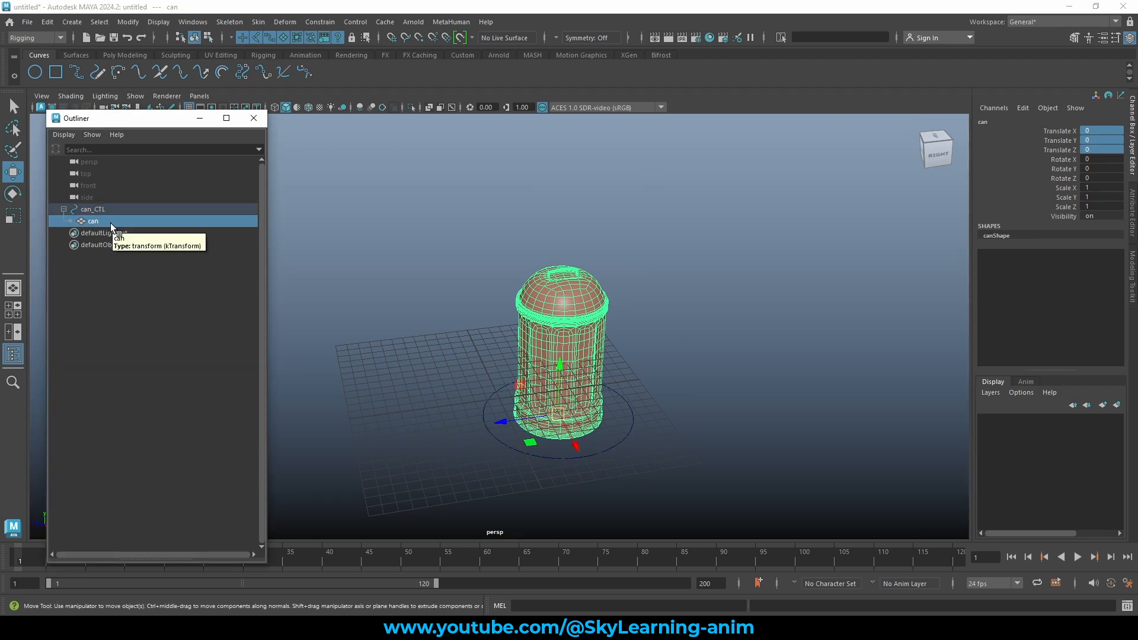
{"action": "key", "text": "shift+p"}
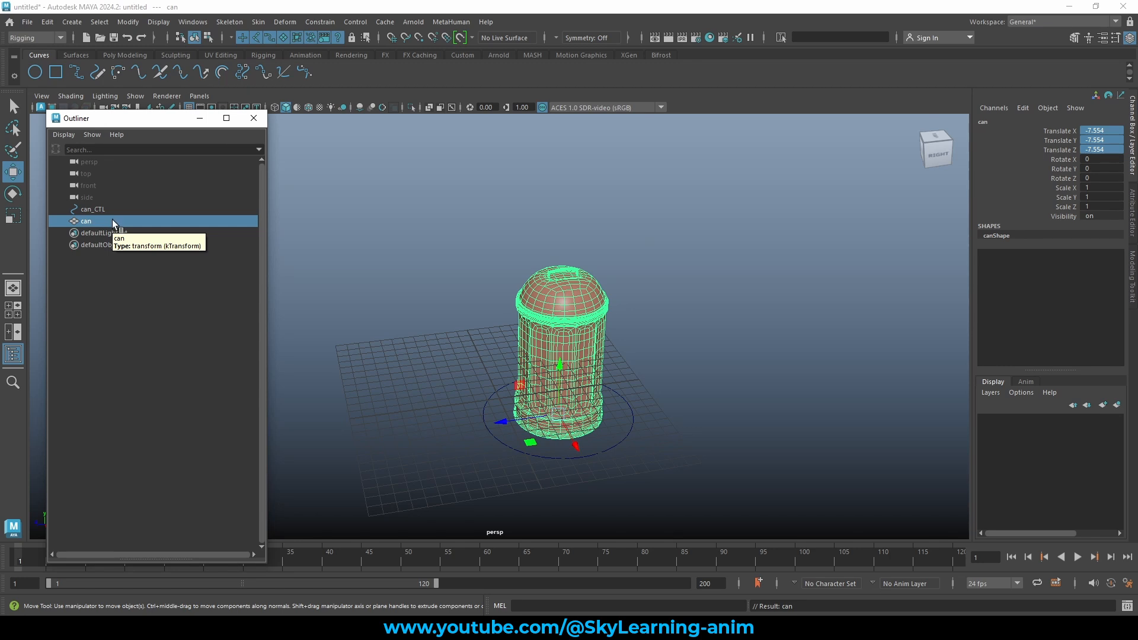
Select the can and can_CTL and set their Translate X, Y and Z to 0.
{"action": "left_click", "coordinate": [119, 210]}
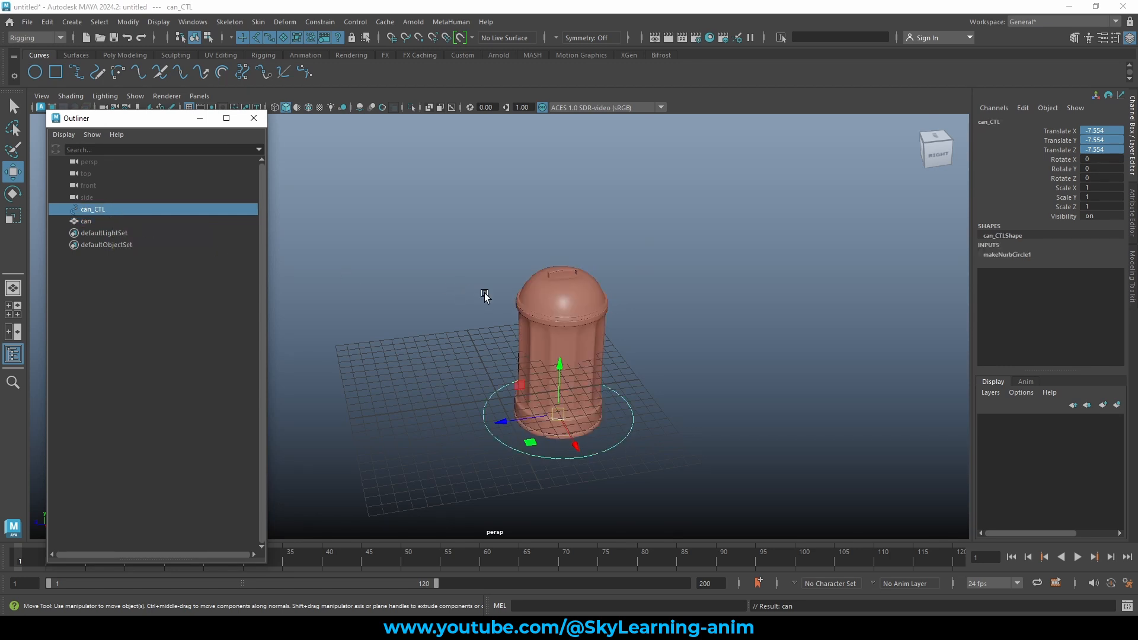
{"action": "left_click_drag", "start_coordinate": [775, 305], "coordinate": [679, 285], "text": "alt"}
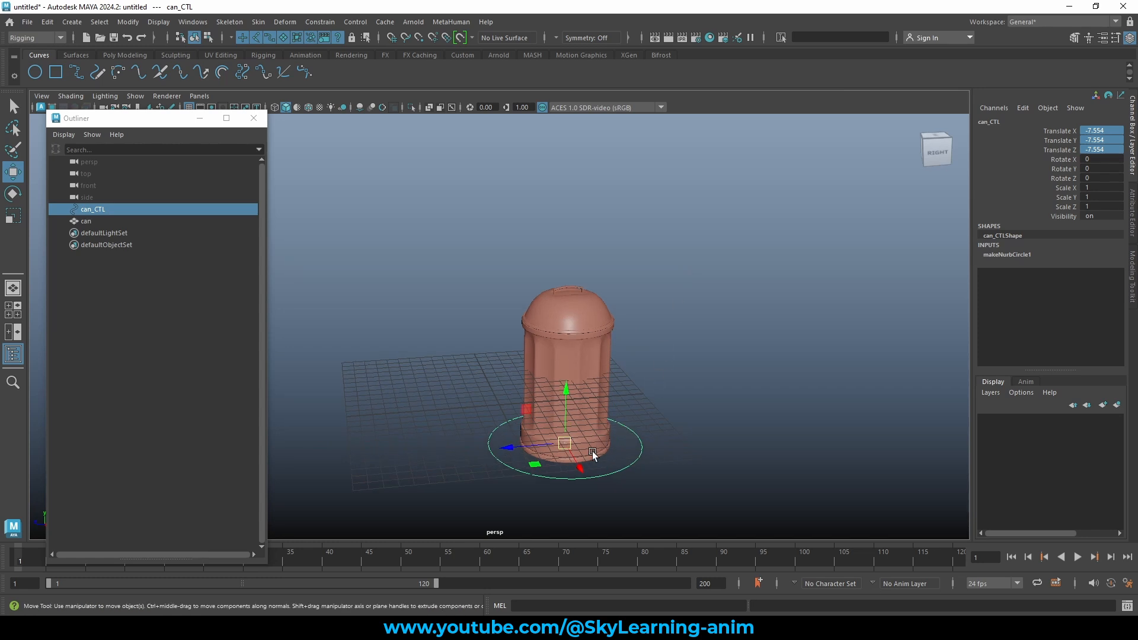
{"action": "left_click", "coordinate": [83, 221]}
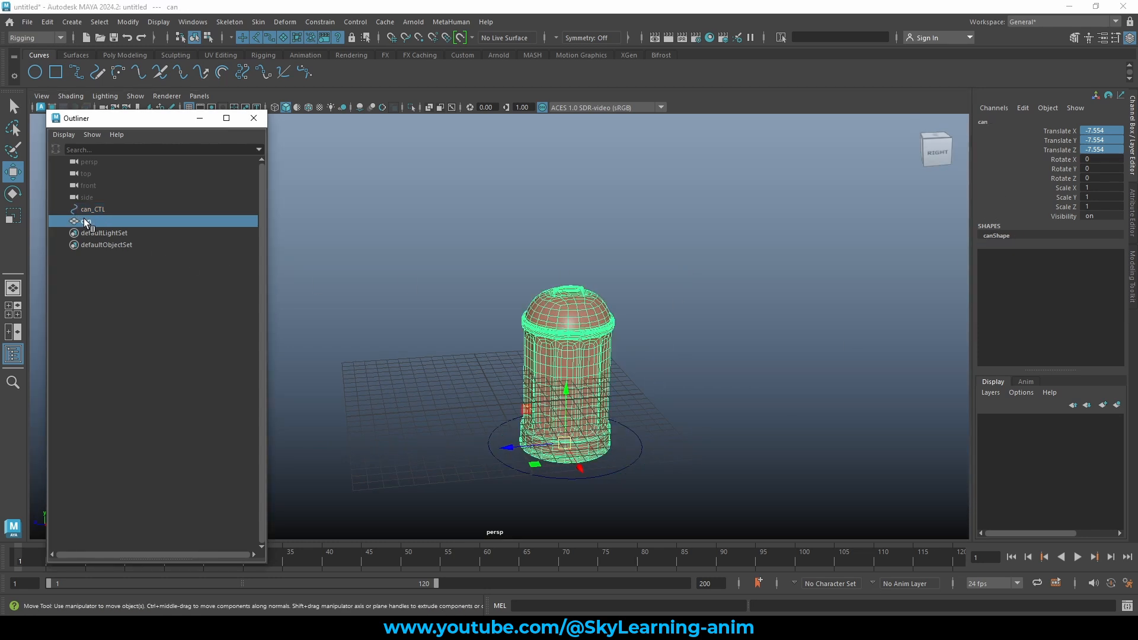
{"action": "left_click", "coordinate": [94, 209], "text": "shift"}
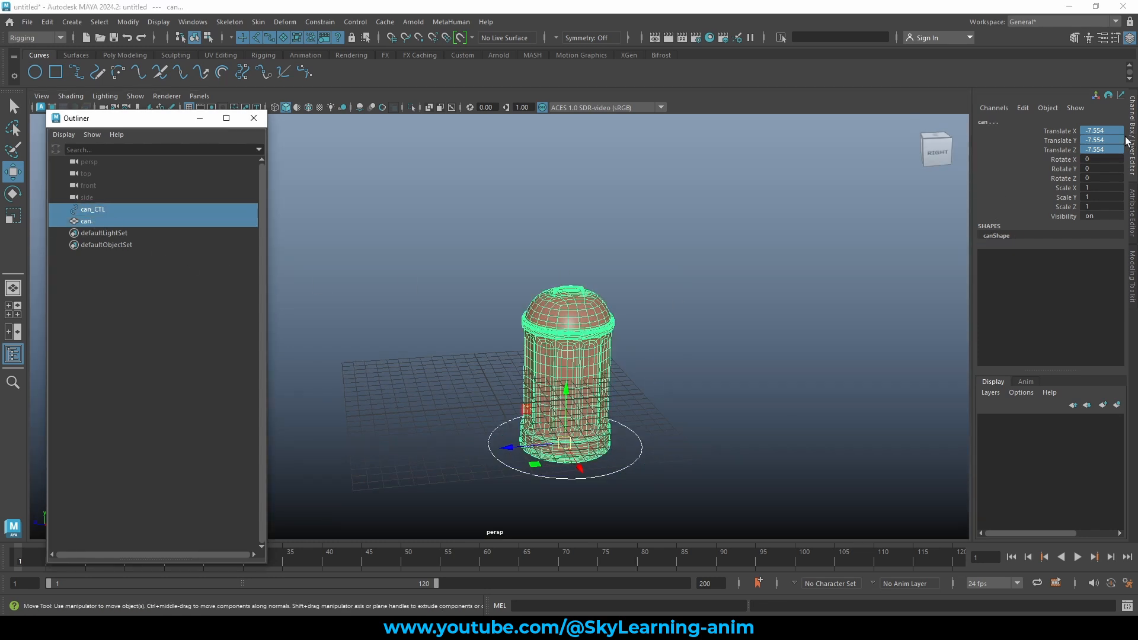
{"action": "left_click_drag", "start_coordinate": [1102, 131], "coordinate": [1107, 149]}
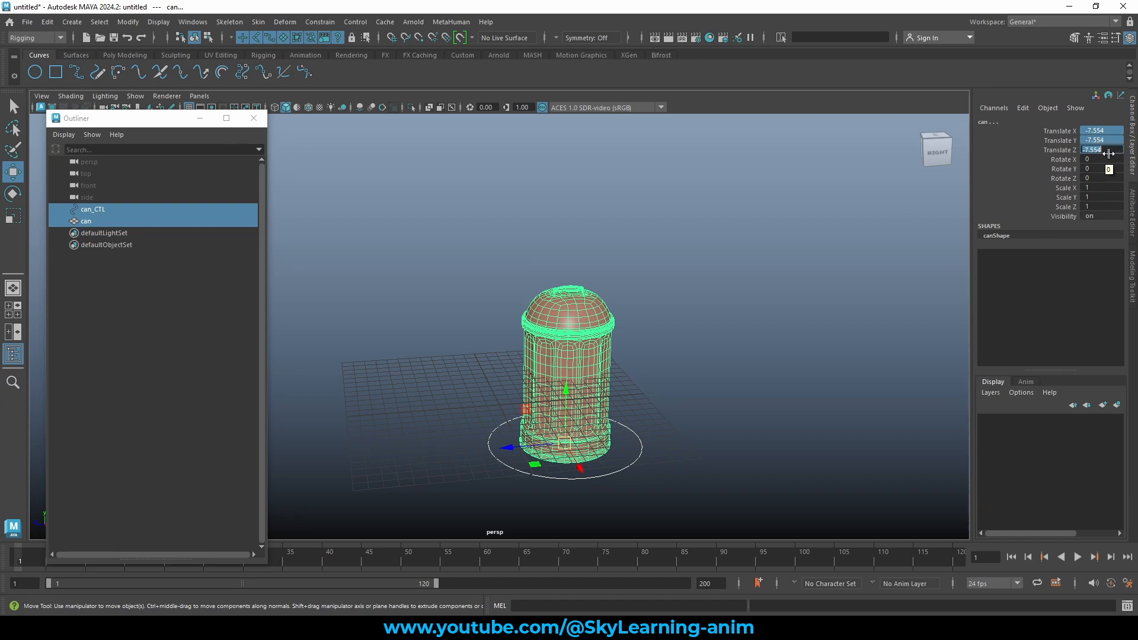
{"action": "type", "text": "0"}
{"action": "key", "text": "Return"}
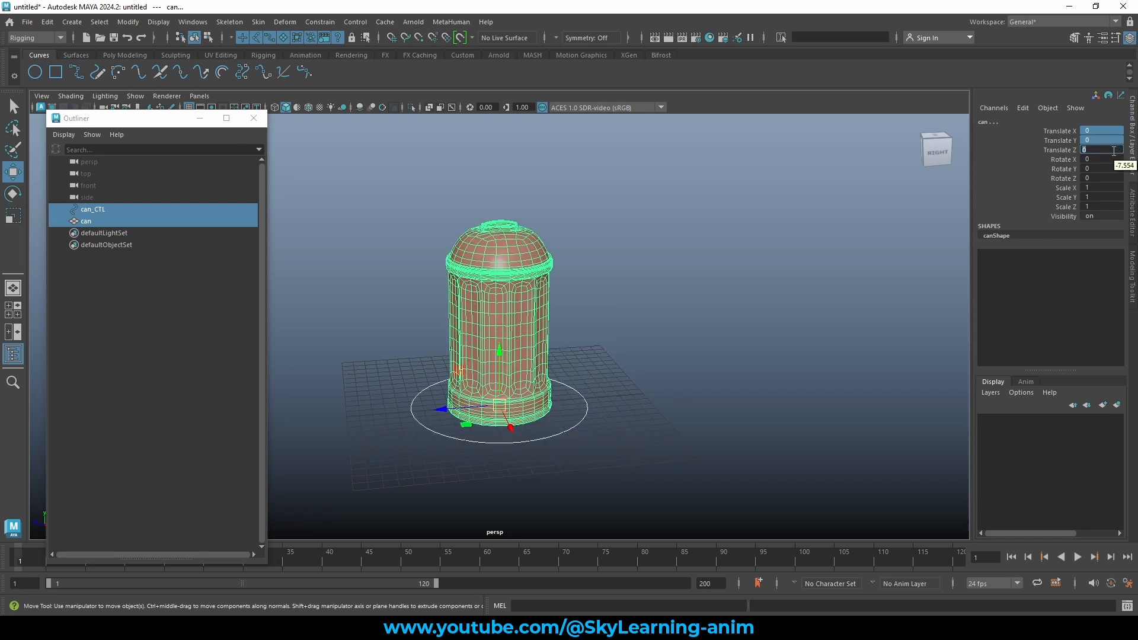
{"action": "left_click", "coordinate": [414, 355]}
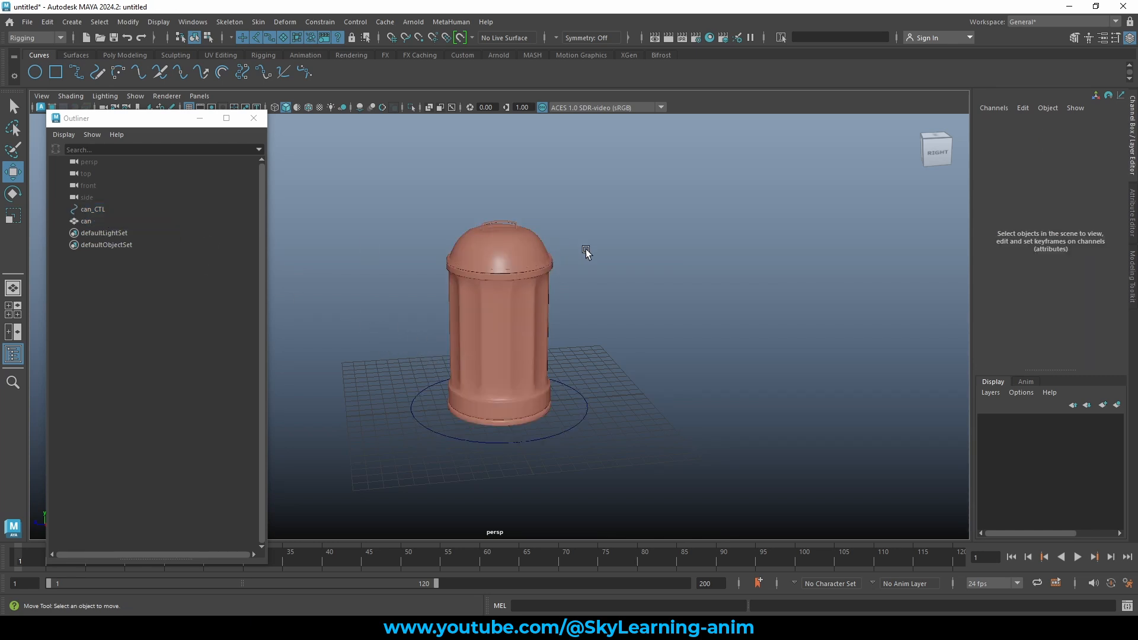
{"action": "left_click", "coordinate": [105, 209]}
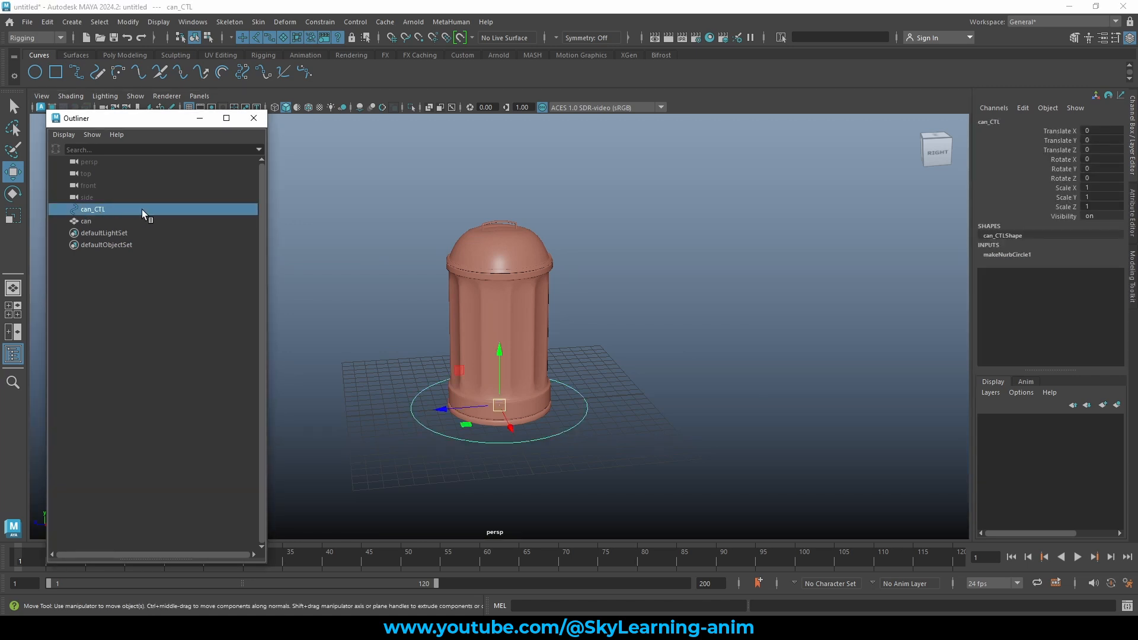
Select can_CTL first, then add the can mesh to the selection in the Outliner.
{"action": "left_click", "coordinate": [93, 221], "text": "ctrl"}
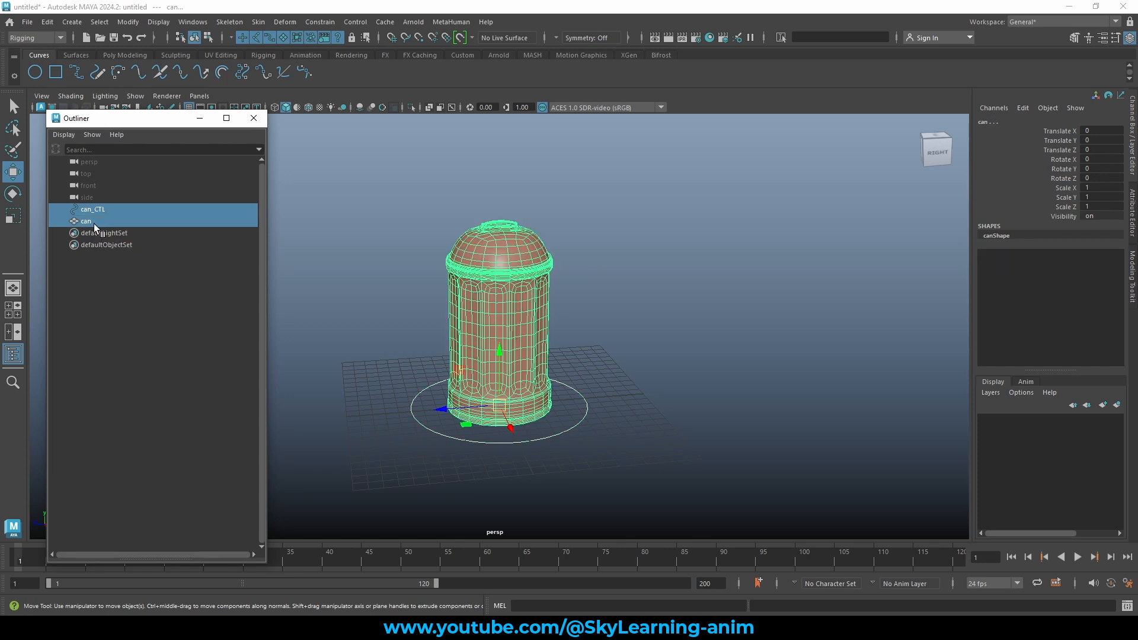
{"action": "left_click", "coordinate": [107, 210]}
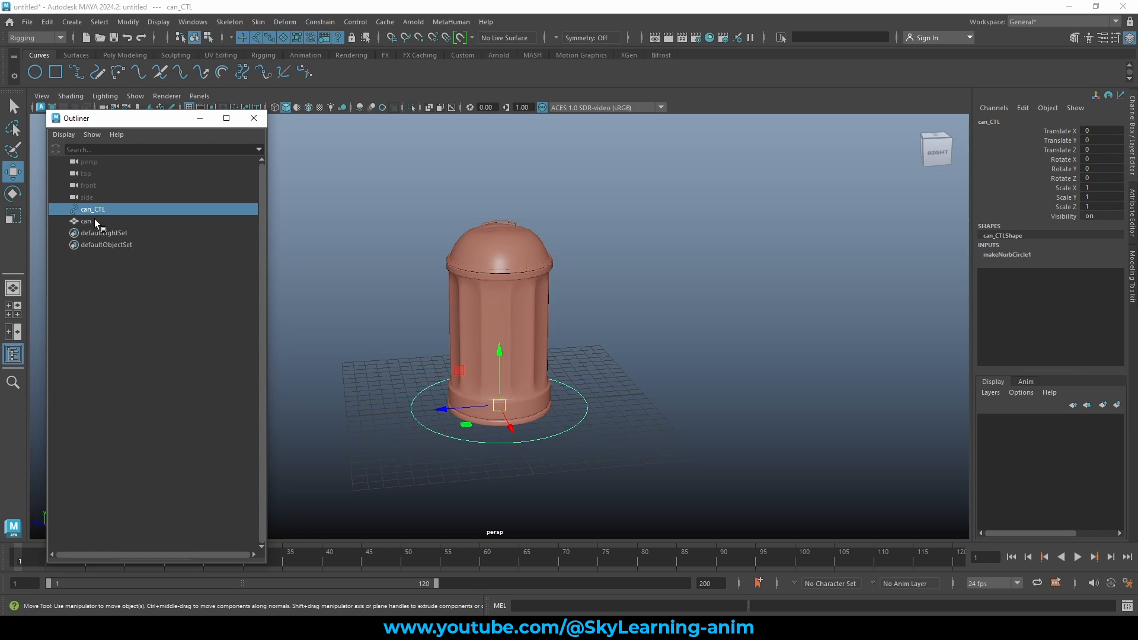
{"action": "left_click", "coordinate": [90, 221], "text": "ctrl"}
{"action": "left_click", "coordinate": [104, 211]}
{"action": "left_click", "coordinate": [90, 223], "text": "ctrl"}
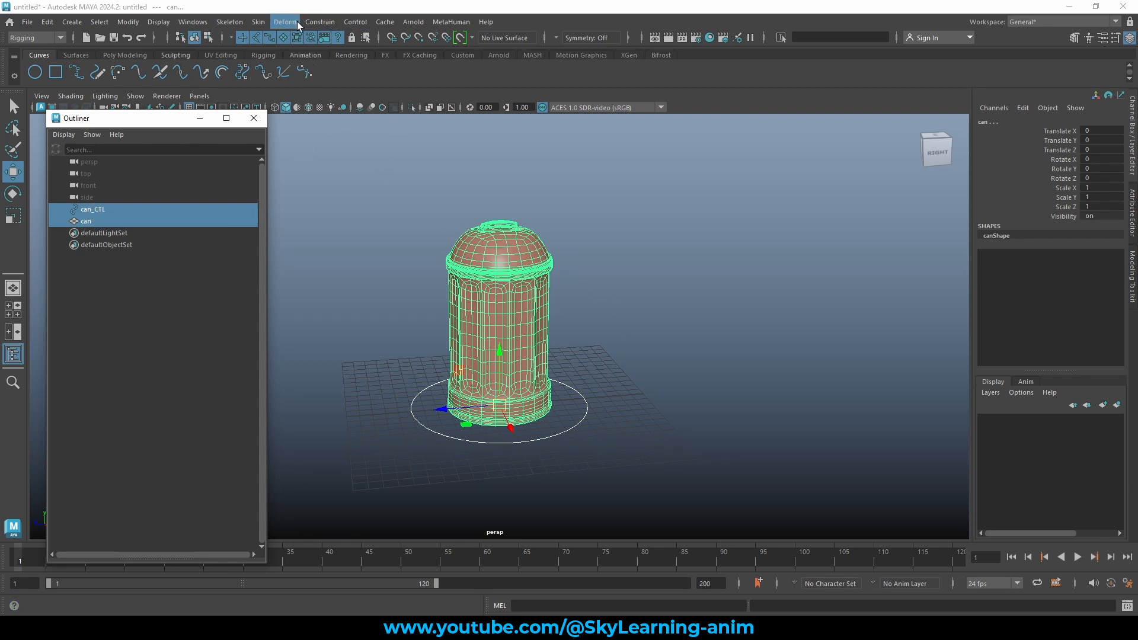
Add a parent constraint to the can using reset default options with Maintain offset on.
{"action": "left_click", "coordinate": [47, 37]}
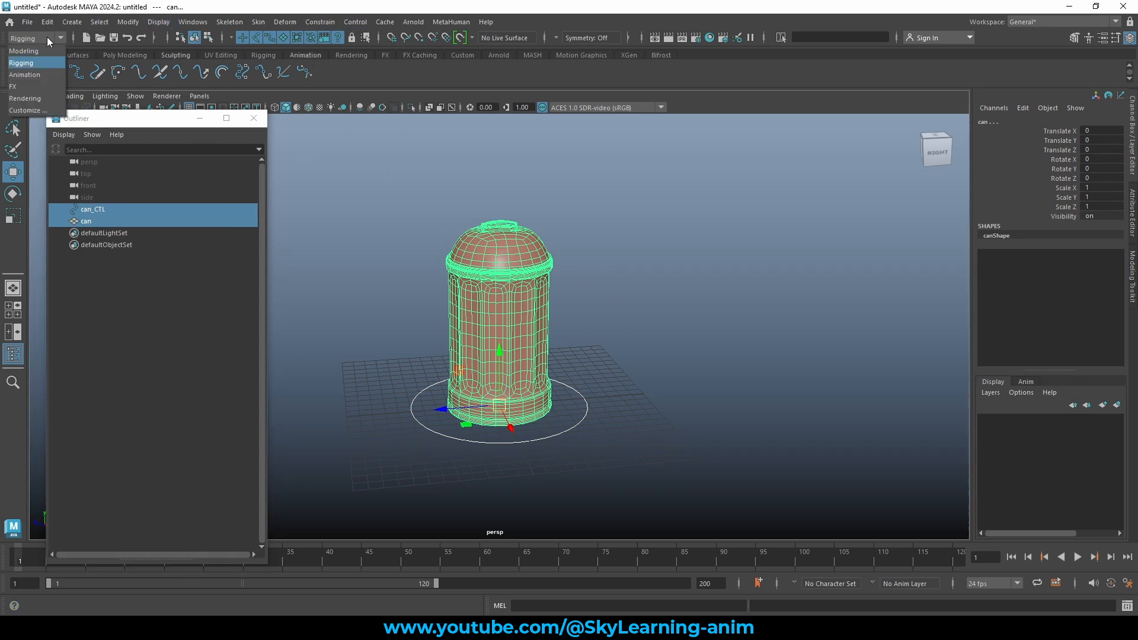
{"action": "left_click", "coordinate": [28, 62]}
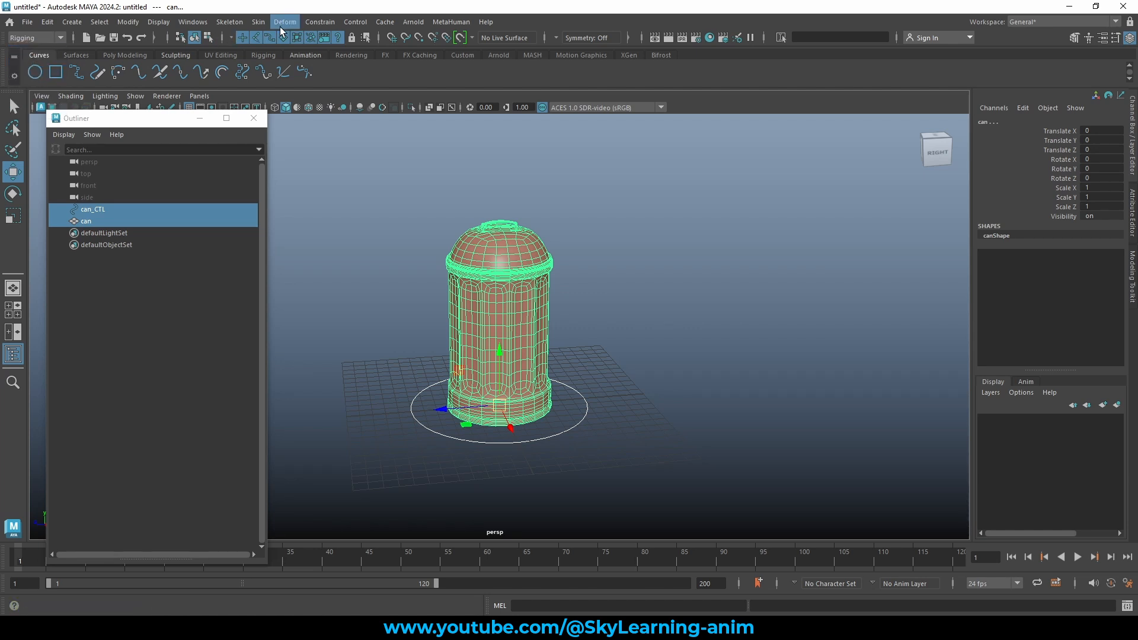
{"action": "left_click", "coordinate": [324, 22]}
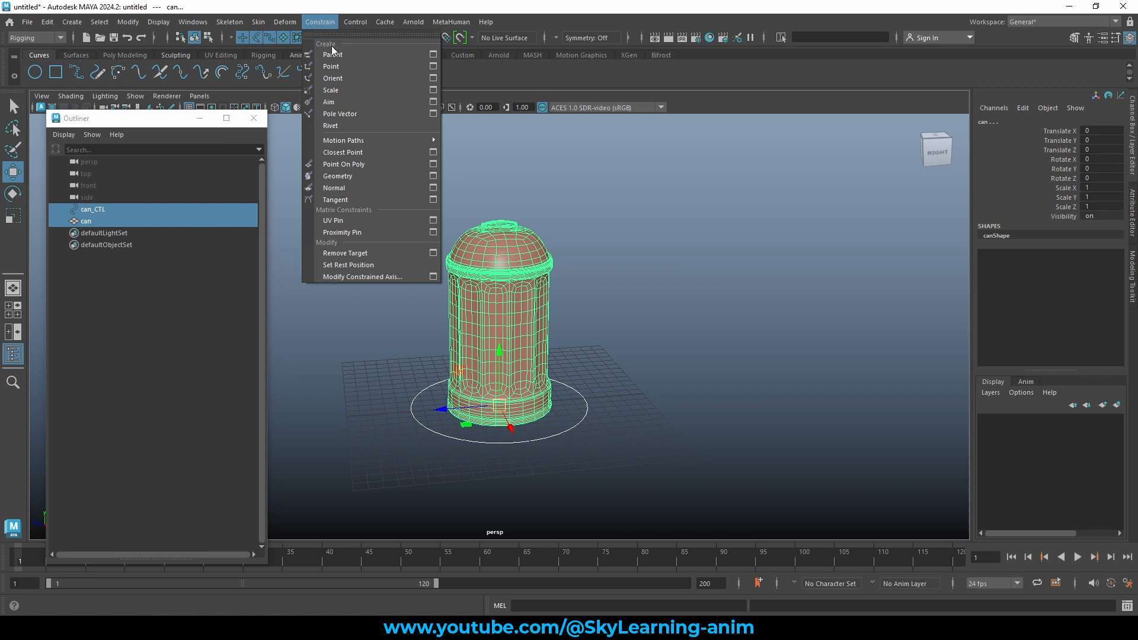
{"action": "left_click", "coordinate": [433, 54]}
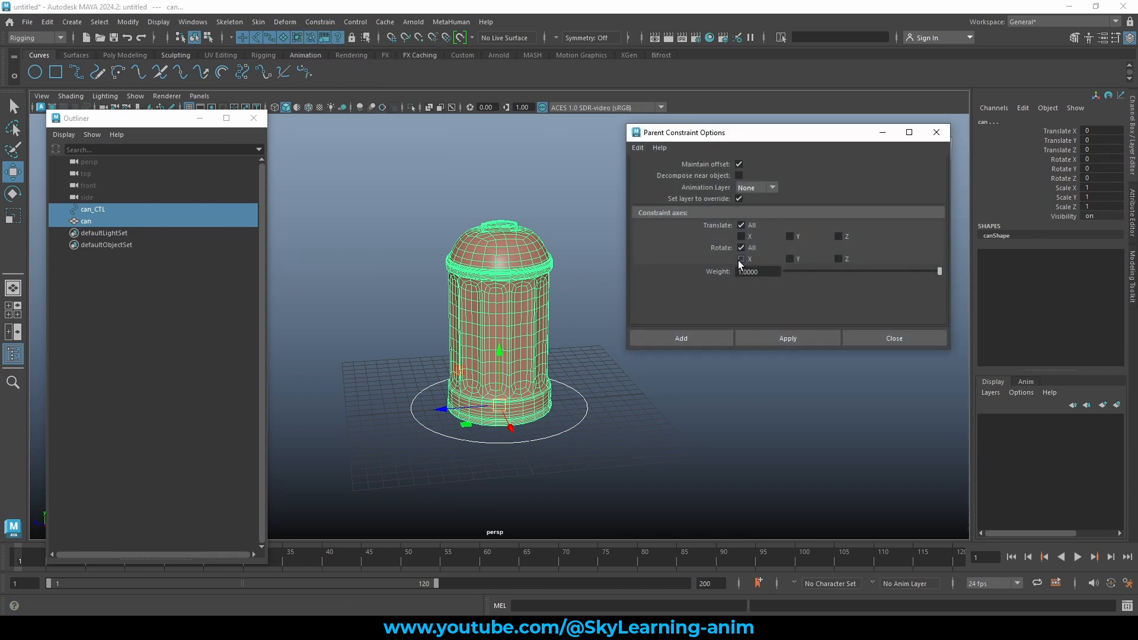
{"action": "left_click", "coordinate": [637, 148]}
{"action": "left_click", "coordinate": [663, 172]}
{"action": "left_click_drag", "start_coordinate": [724, 137], "coordinate": [742, 147]}
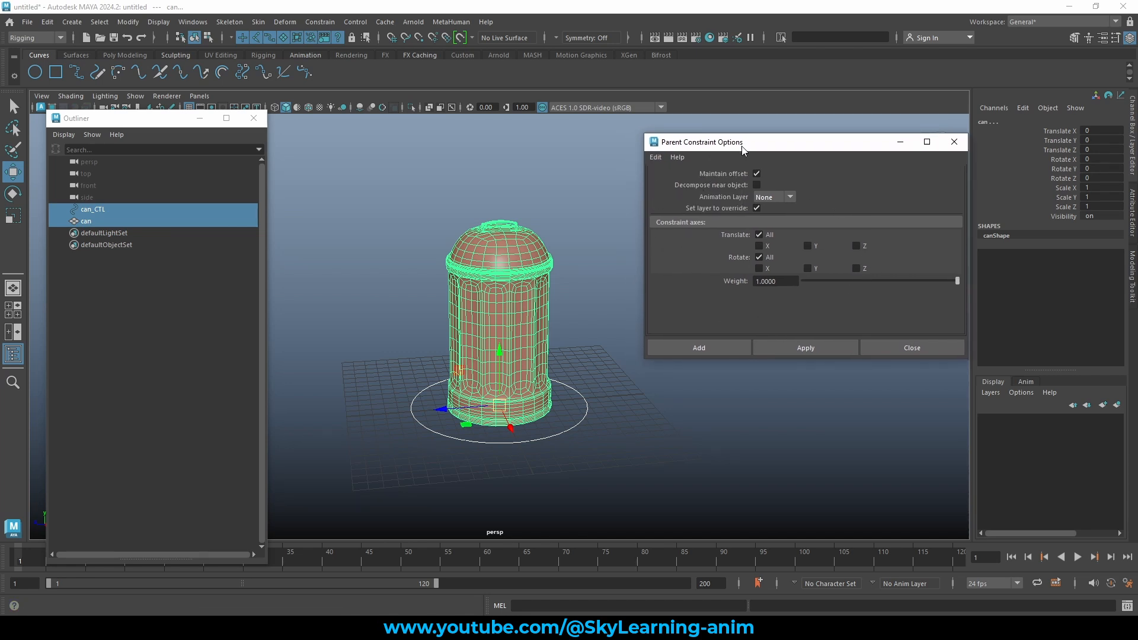
{"action": "left_click", "coordinate": [699, 348]}
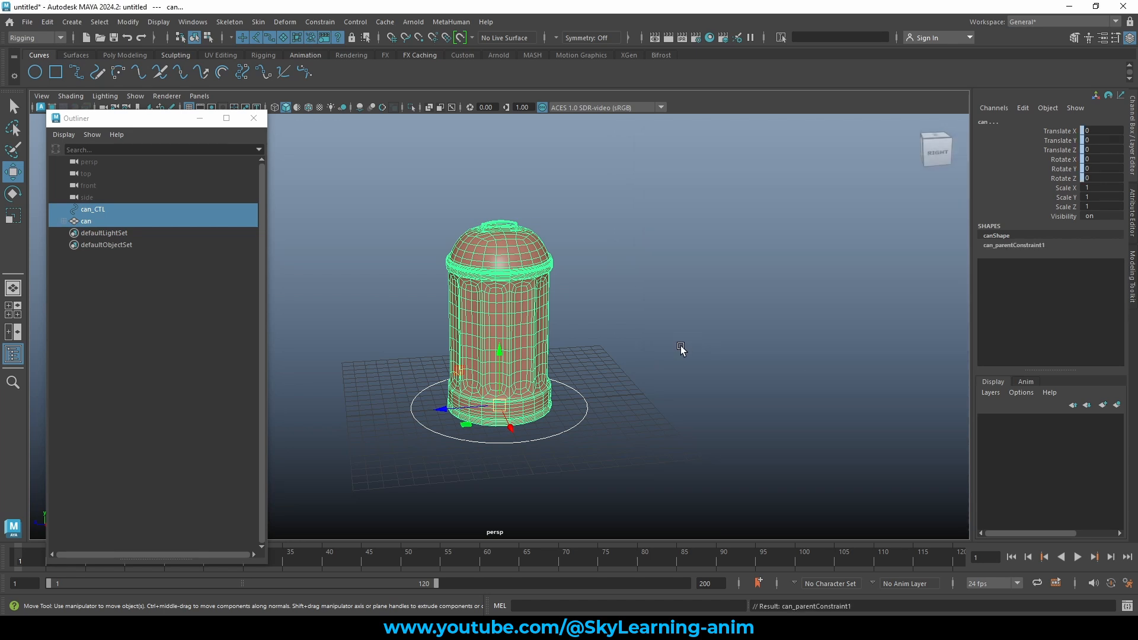
Expand the can in the Outliner to check can_parentConstraint1.
{"action": "left_click", "coordinate": [676, 363]}
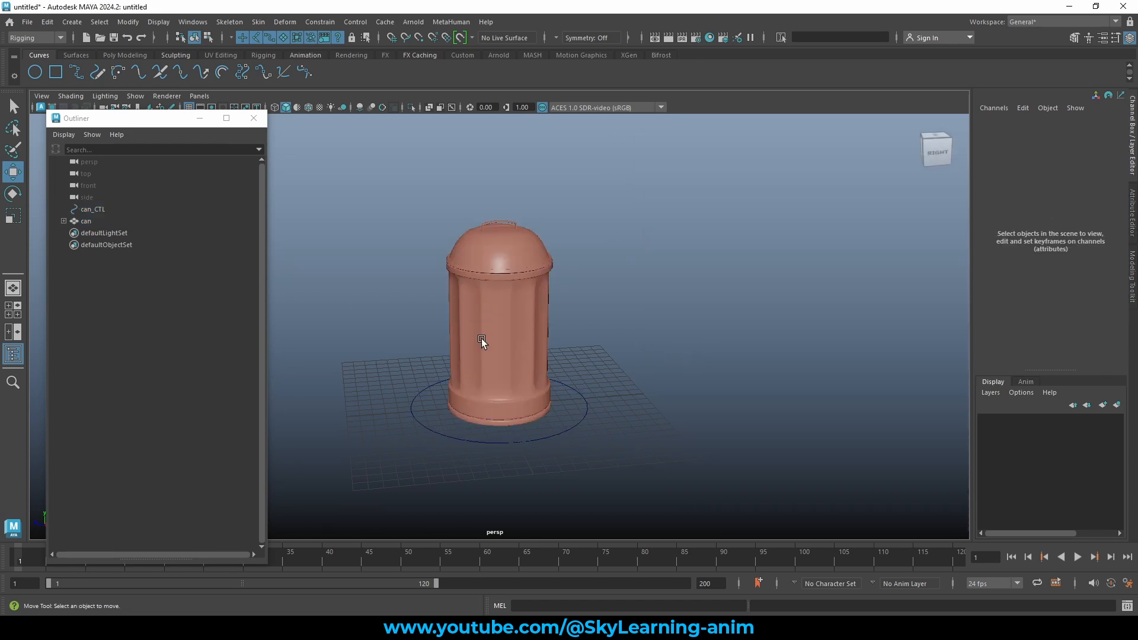
{"action": "left_click", "coordinate": [95, 221]}
{"action": "left_click", "coordinate": [64, 221]}
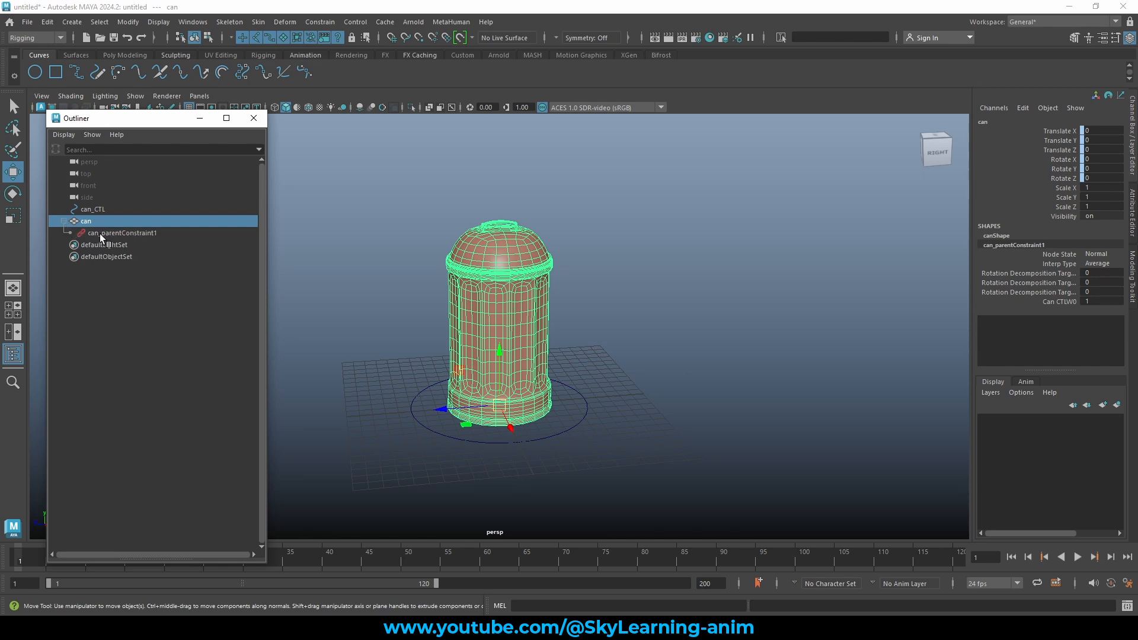
{"action": "left_click", "coordinate": [116, 233]}
{"action": "left_click", "coordinate": [97, 221]}
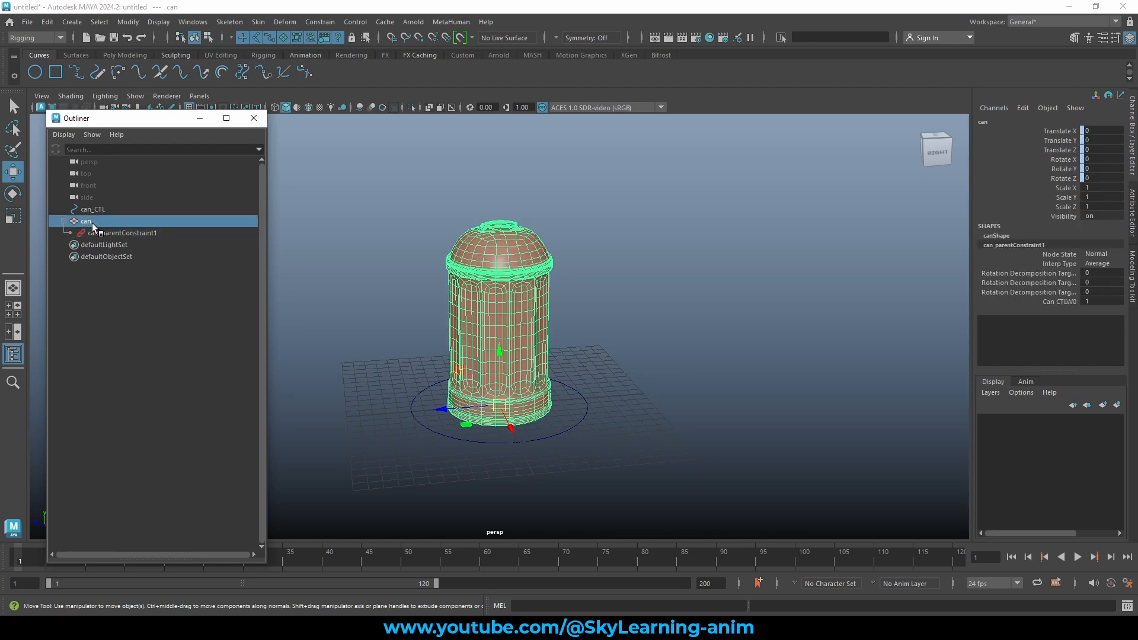
{"action": "left_click", "coordinate": [62, 221]}
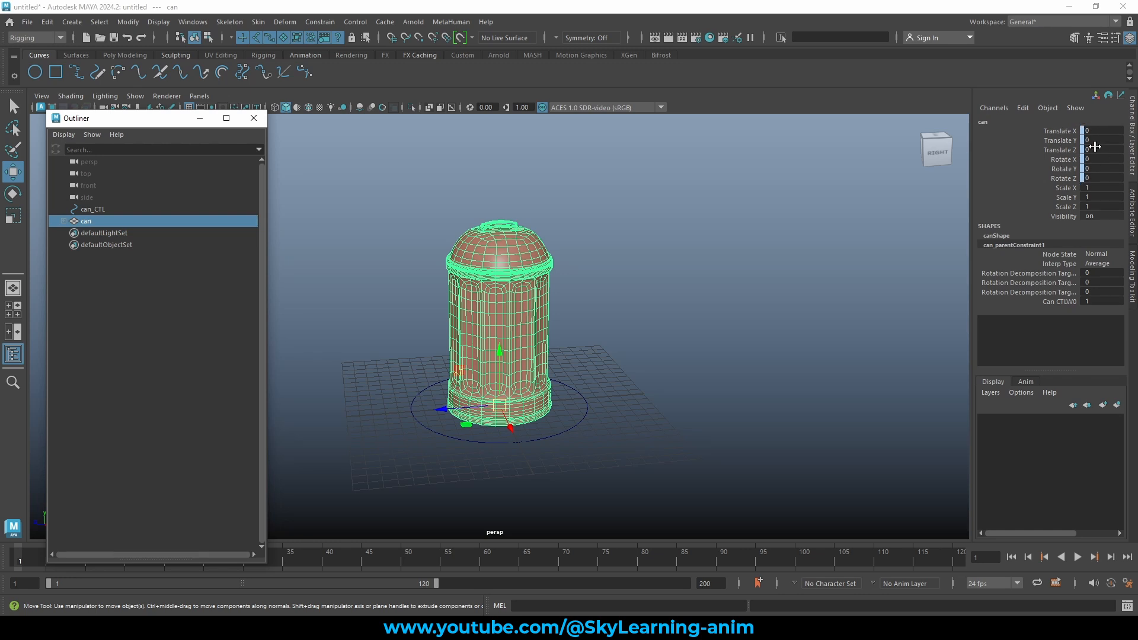
Move and rotate can_CTL to confirm the constrained can follows it.
{"action": "left_click", "coordinate": [693, 338]}
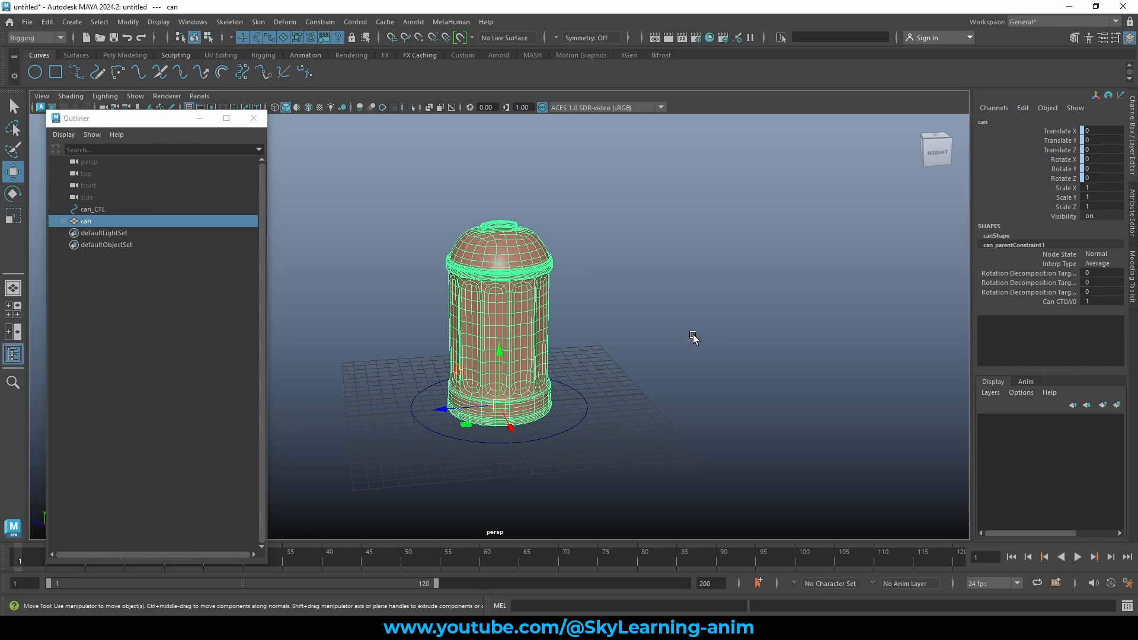
{"action": "left_click_drag", "start_coordinate": [575, 404], "coordinate": [639, 406]}
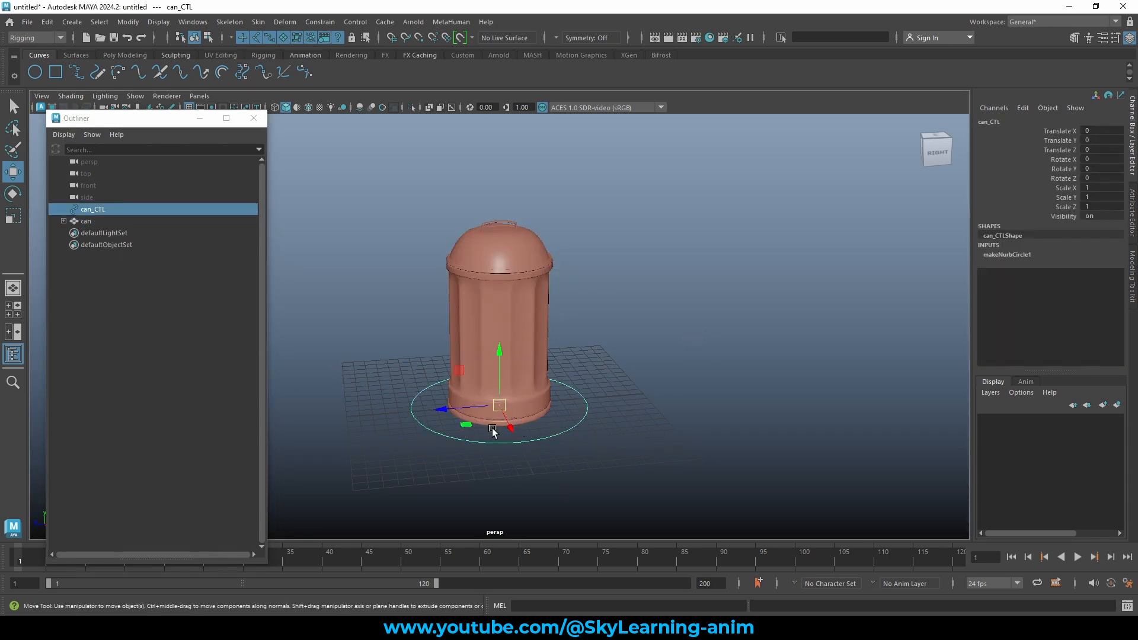
{"action": "left_click_drag", "start_coordinate": [498, 405], "coordinate": [511, 272]}
{"action": "key", "text": "e"}
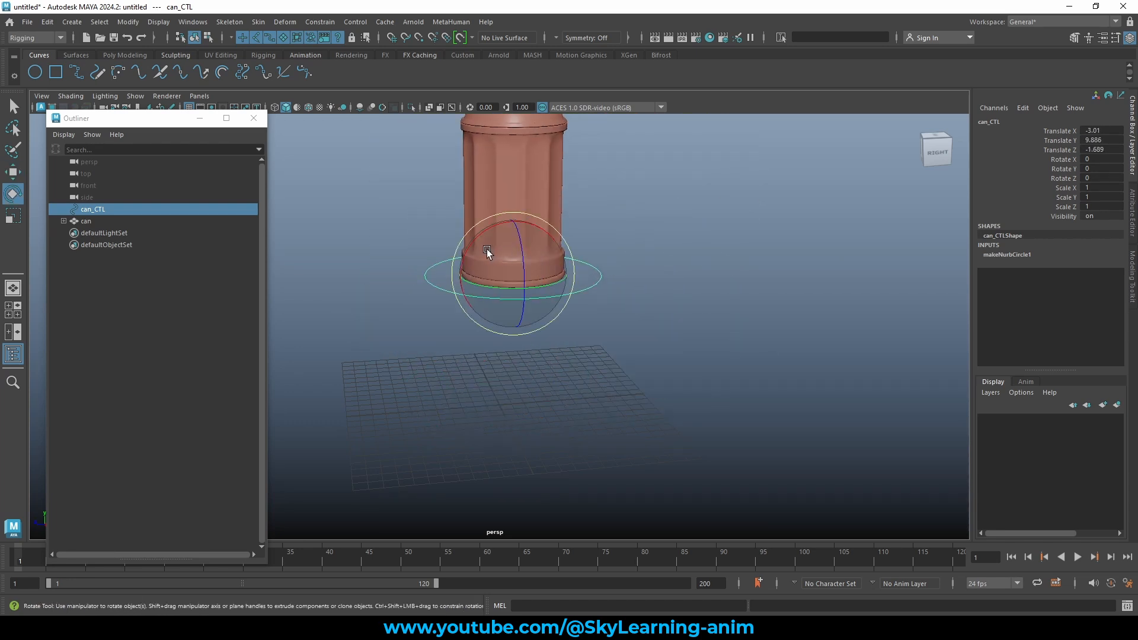
{"action": "left_click_drag", "start_coordinate": [480, 244], "coordinate": [428, 201]}
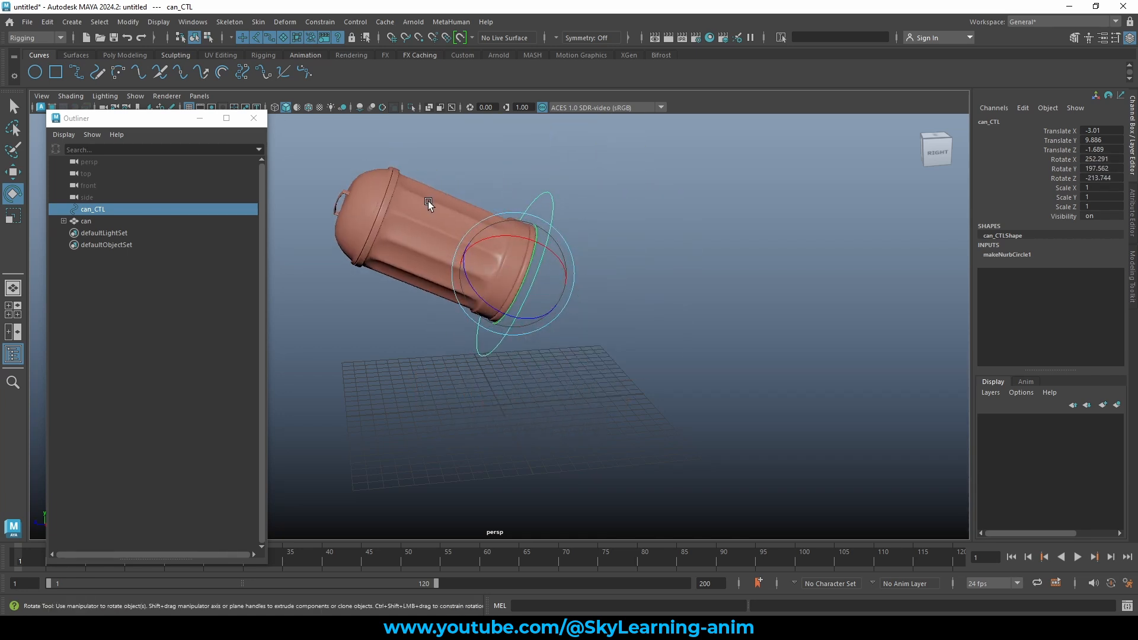
{"action": "left_click", "coordinate": [428, 201]}
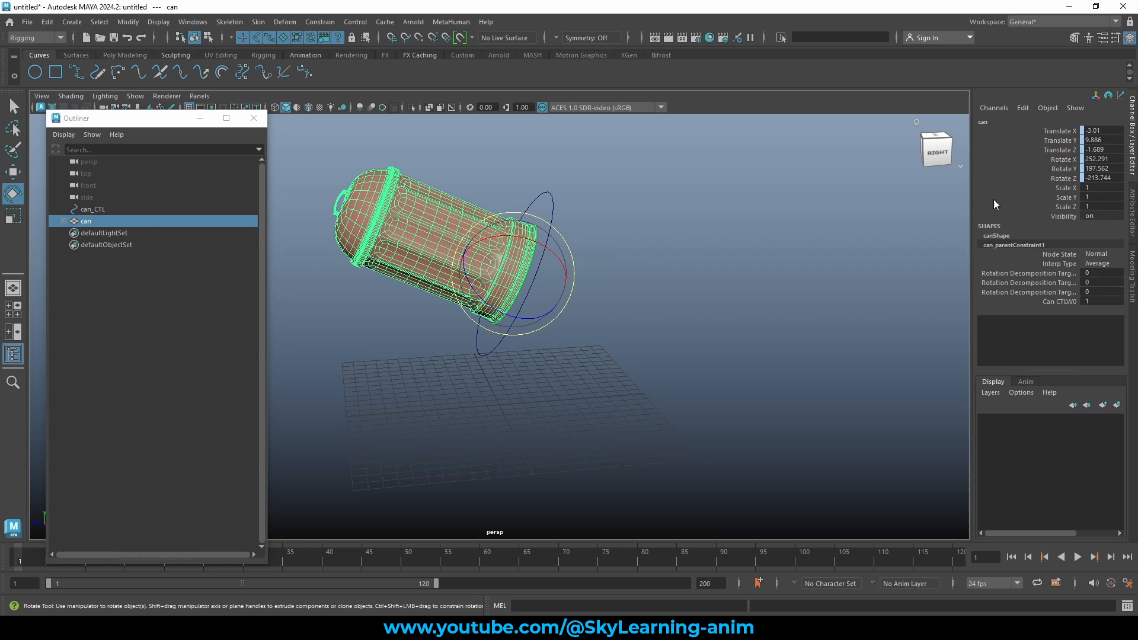
{"action": "left_click", "coordinate": [591, 264]}
{"action": "left_click", "coordinate": [551, 204]}
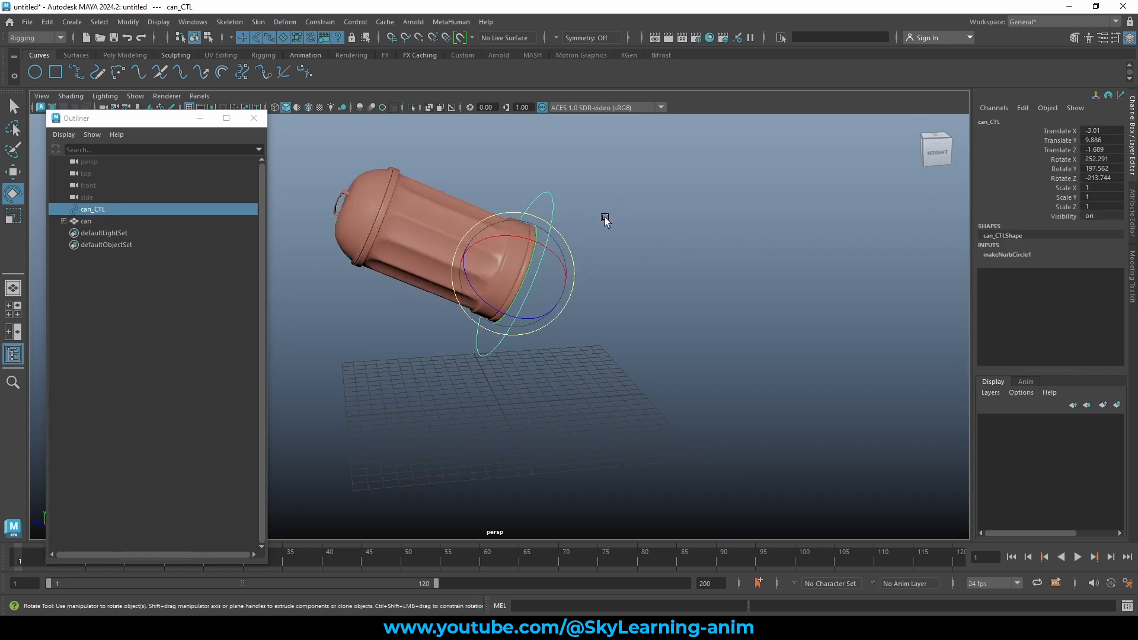
{"action": "key", "text": "w"}
{"action": "left_click_drag", "start_coordinate": [512, 274], "coordinate": [485, 224]}
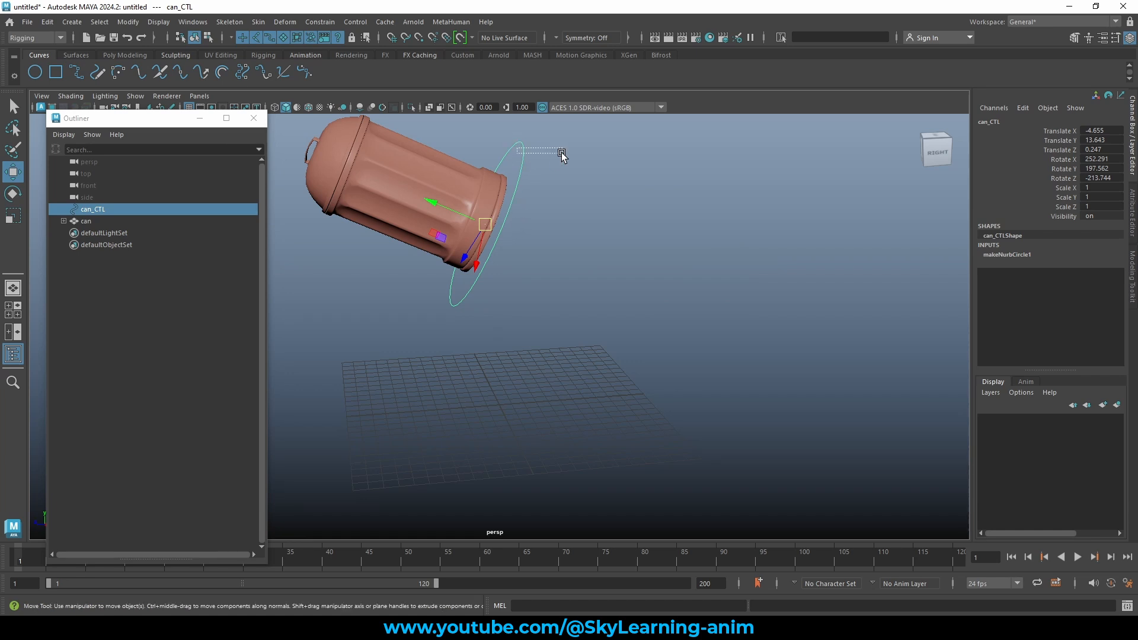
Set can_CTL's translate and rotate values to 0 in the Channel Box.
{"action": "left_click", "coordinate": [369, 180]}
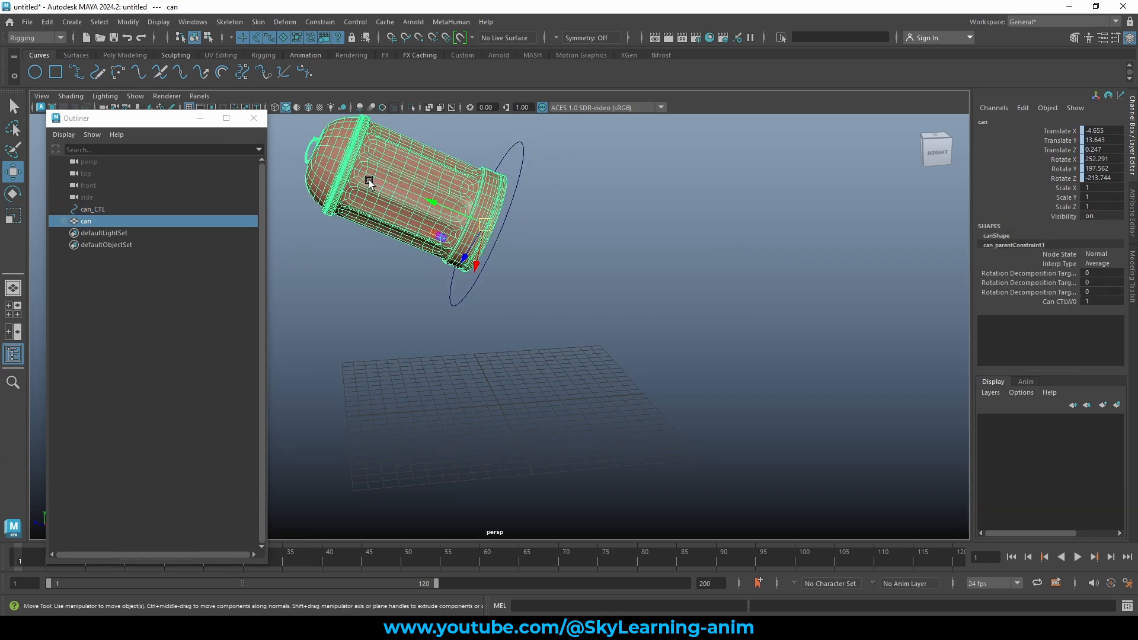
{"action": "left_click", "coordinate": [518, 145]}
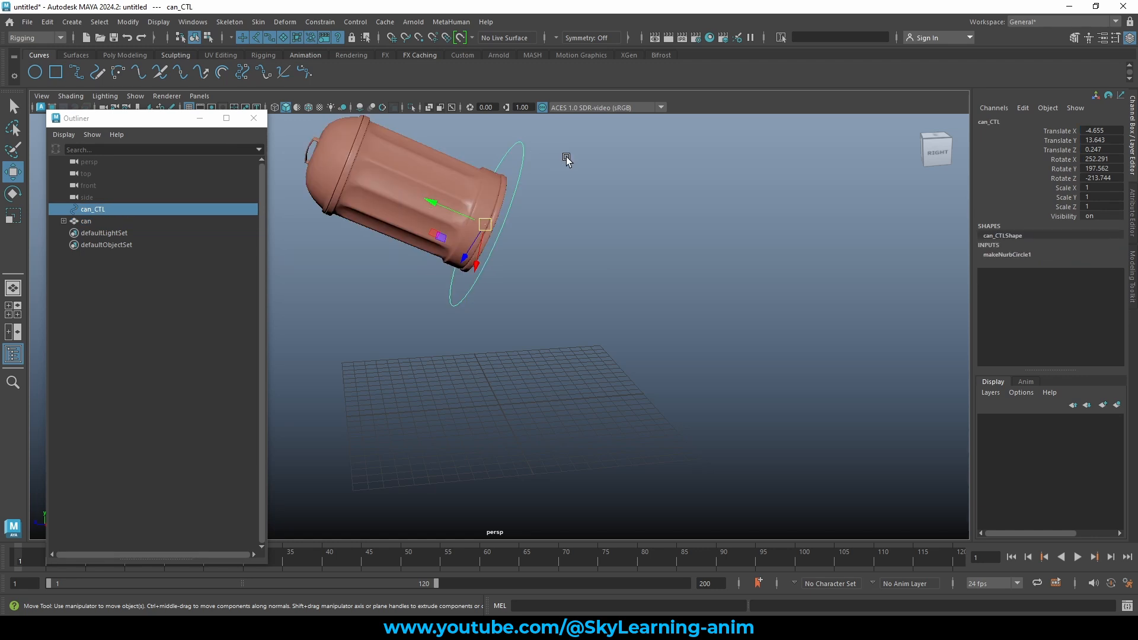
{"action": "left_click_drag", "start_coordinate": [1106, 130], "coordinate": [1108, 177]}
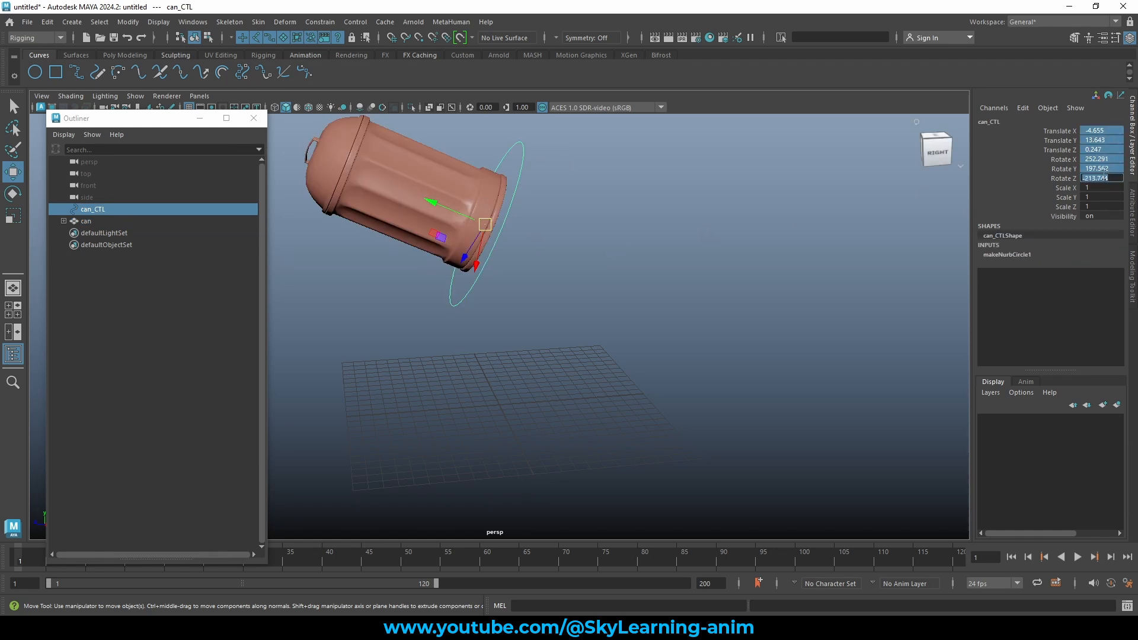
{"action": "type", "text": "0"}
{"action": "key", "text": "Return"}
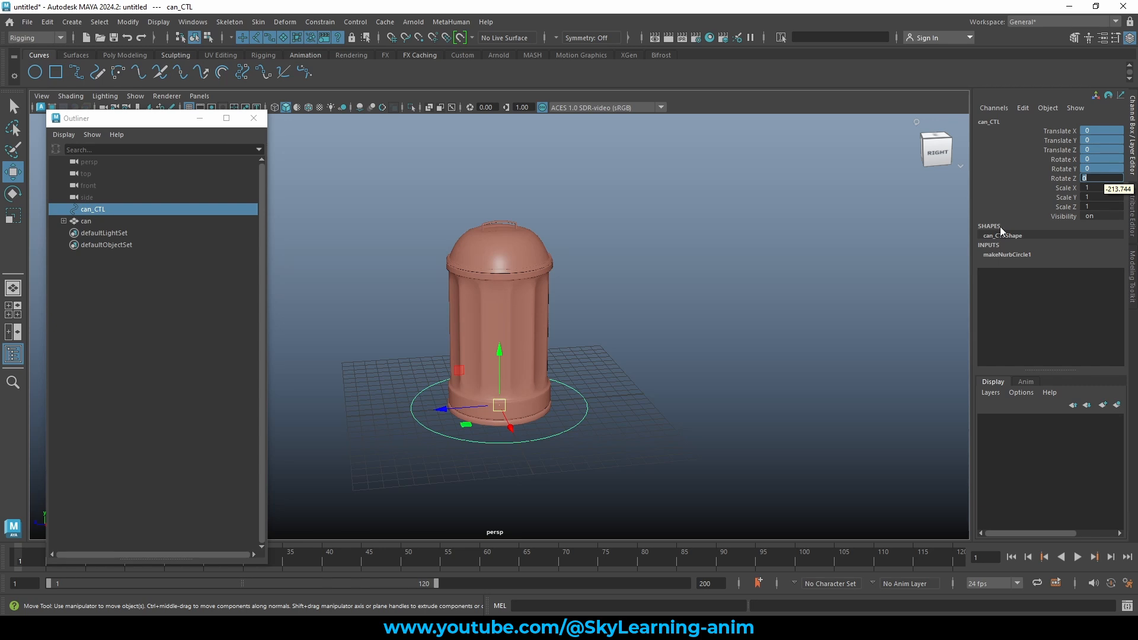
{"action": "left_click", "coordinate": [580, 320]}
Select the can_CTL circle, then add the can mesh to the selection.
{"action": "left_click_drag", "start_coordinate": [574, 376], "coordinate": [603, 407]}
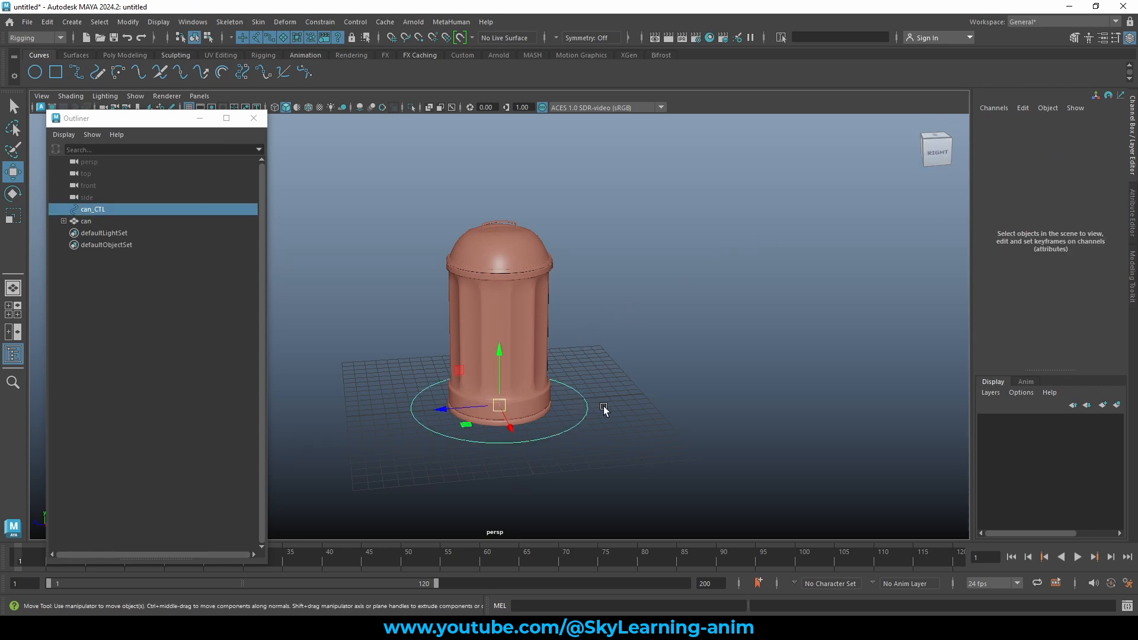
{"action": "left_click", "coordinate": [65, 222]}
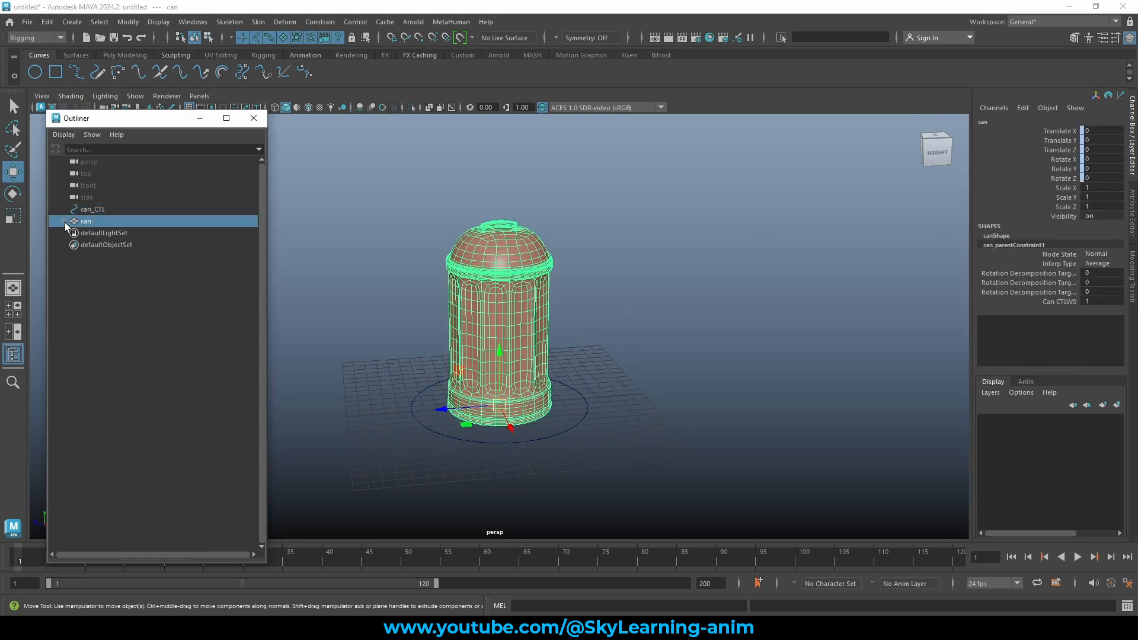
{"action": "left_click", "coordinate": [63, 221]}
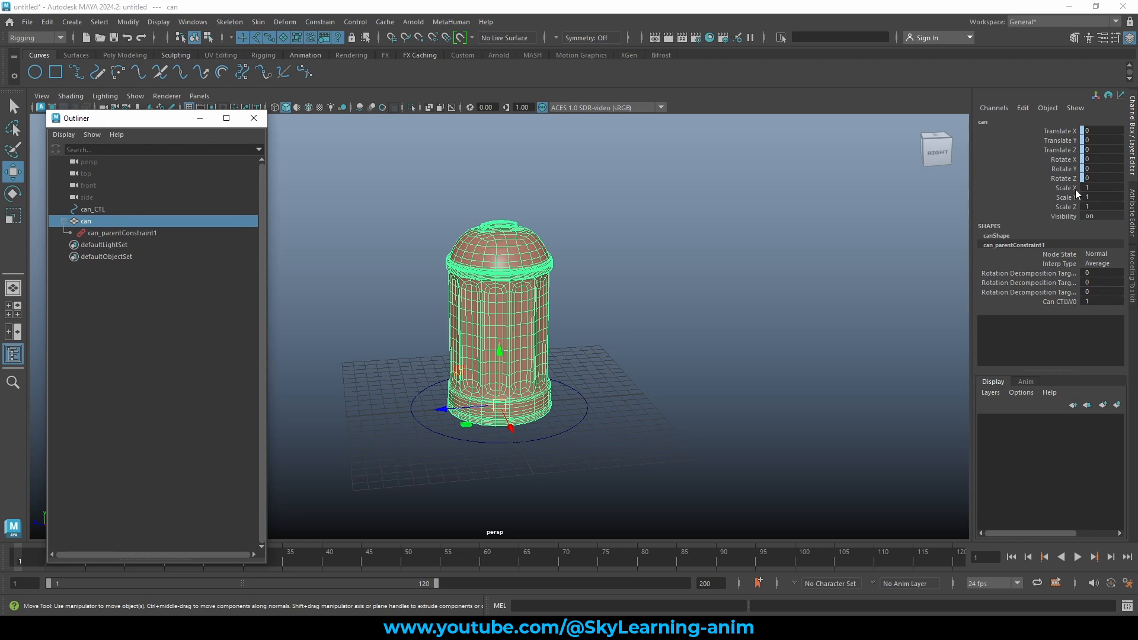
{"action": "left_click_drag", "start_coordinate": [571, 405], "coordinate": [674, 406]}
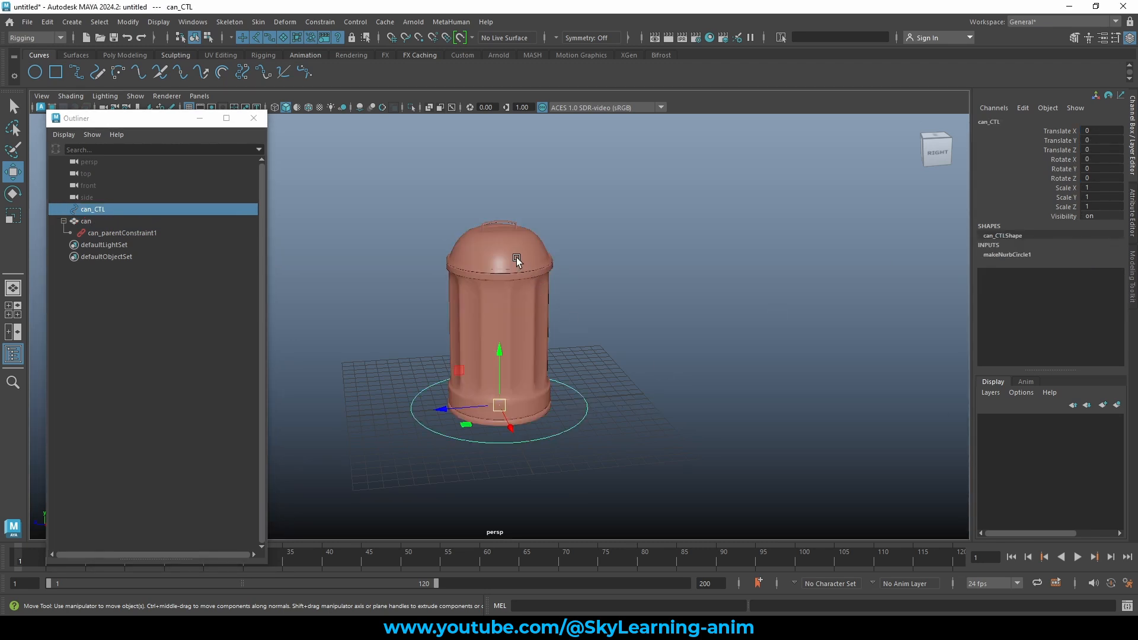
{"action": "left_click", "coordinate": [516, 240], "text": "shift"}
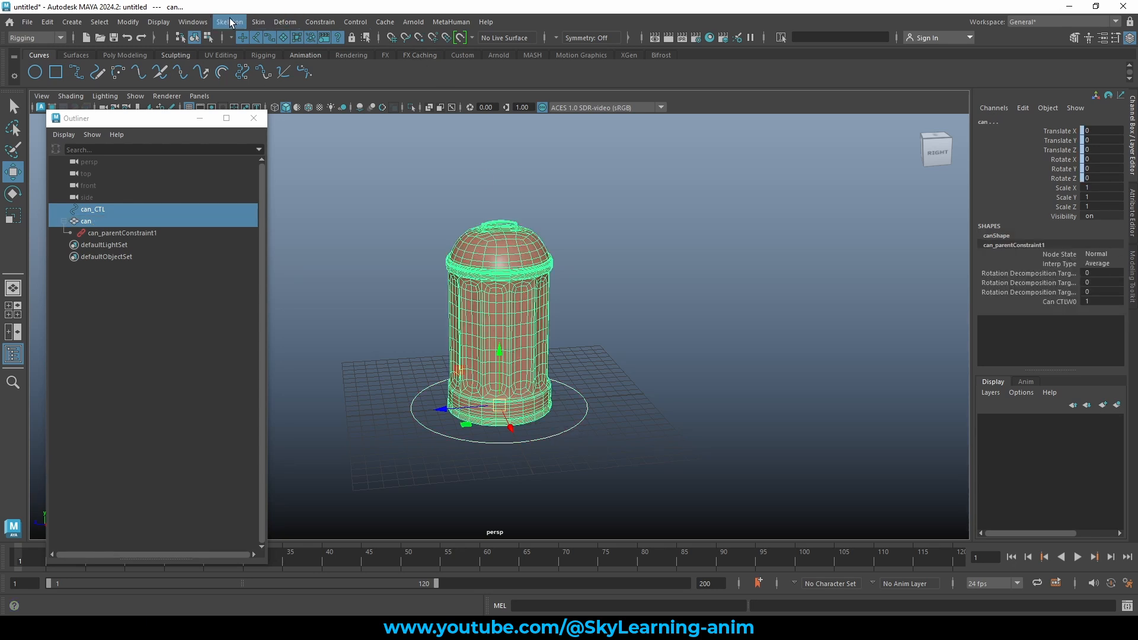
Create can_scaleConstraint1 on the can with Maintain offset checked.
{"action": "left_click", "coordinate": [329, 22]}
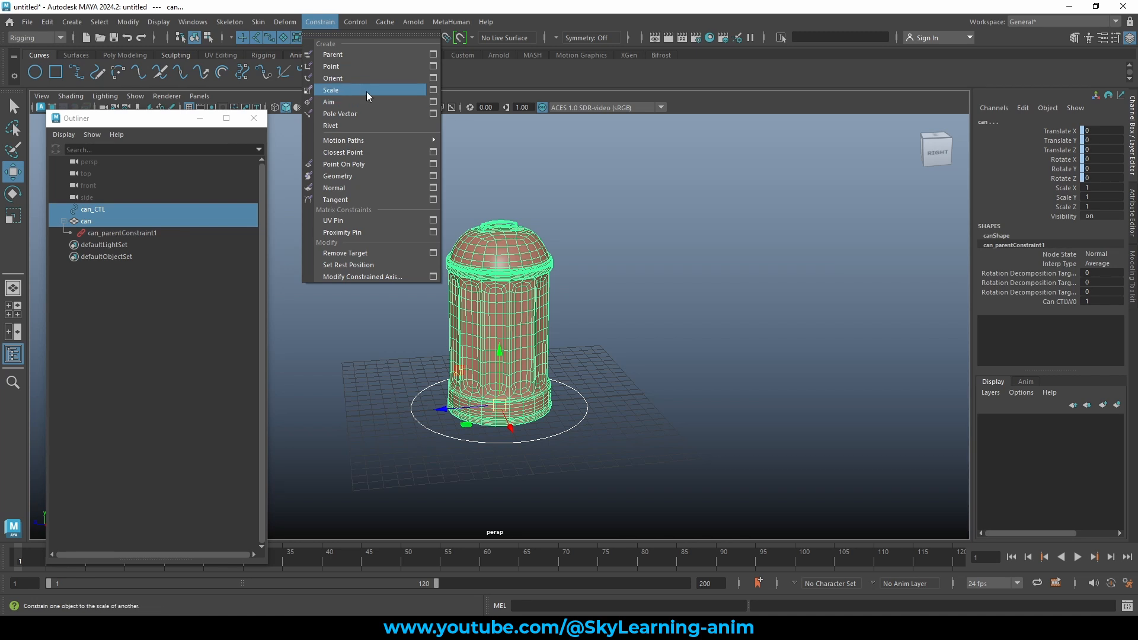
{"action": "left_click", "coordinate": [433, 90]}
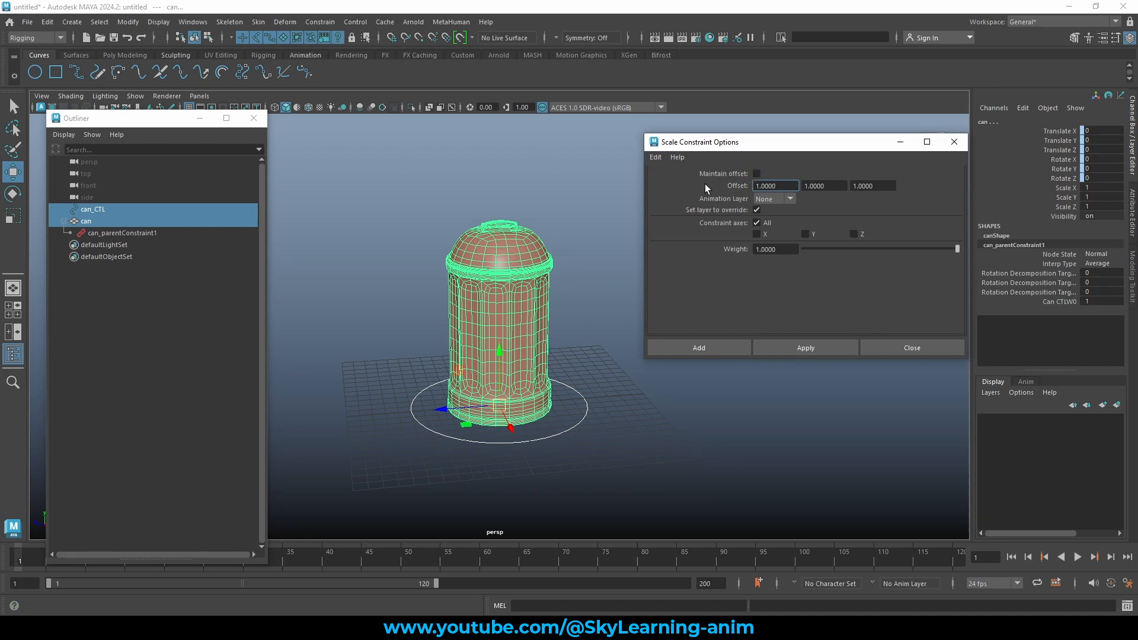
{"action": "left_click", "coordinate": [757, 174]}
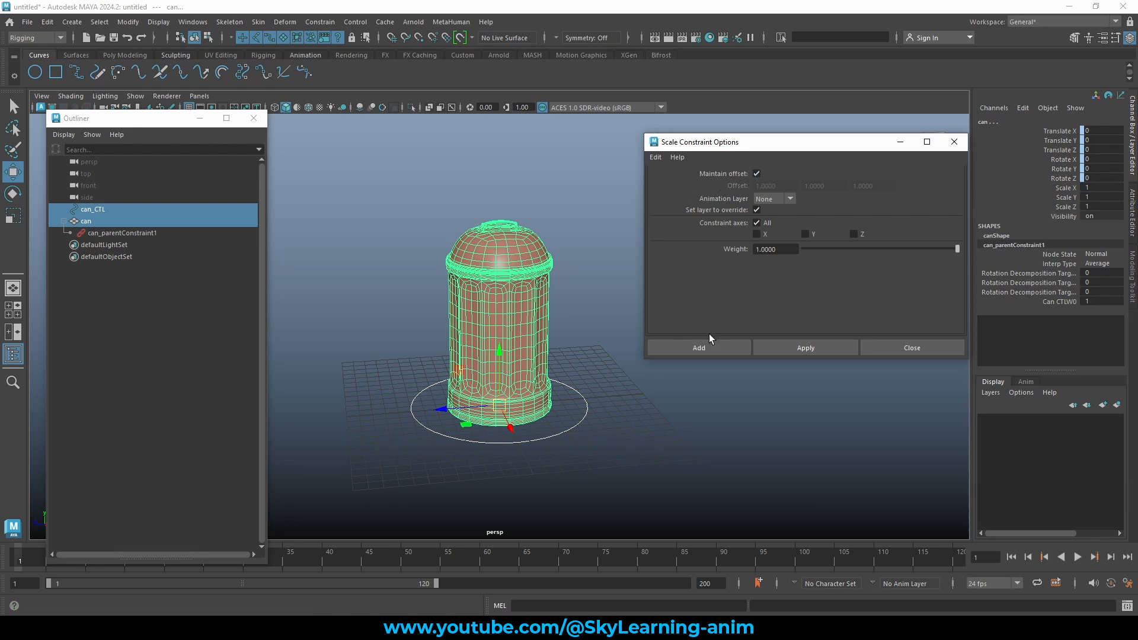
{"action": "left_click_drag", "start_coordinate": [757, 146], "coordinate": [752, 156]}
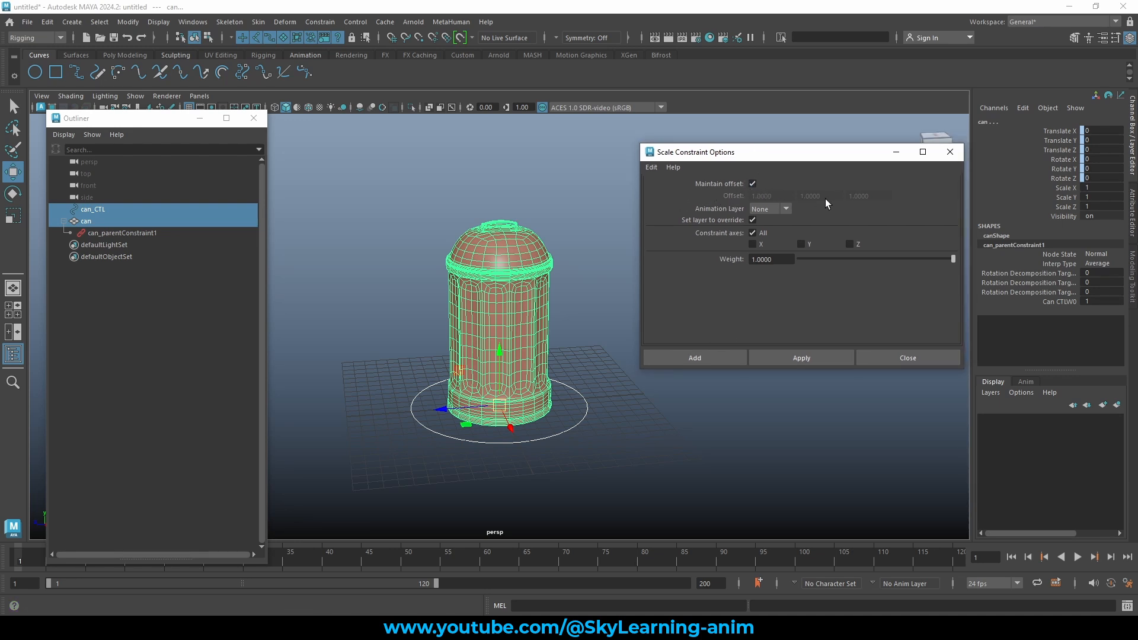
{"action": "left_click", "coordinate": [697, 359]}
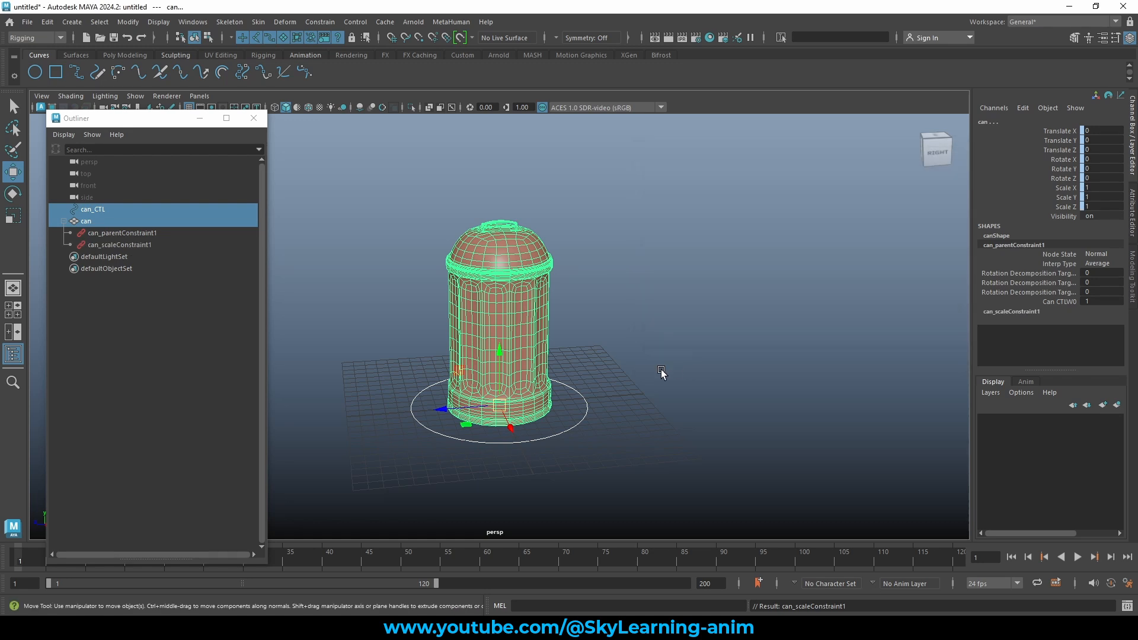
Inspect the can's Scale X, Y and Z channels and the new can_scaleConstraint1 node.
{"action": "left_click_drag", "start_coordinate": [1059, 189], "coordinate": [1065, 208]}
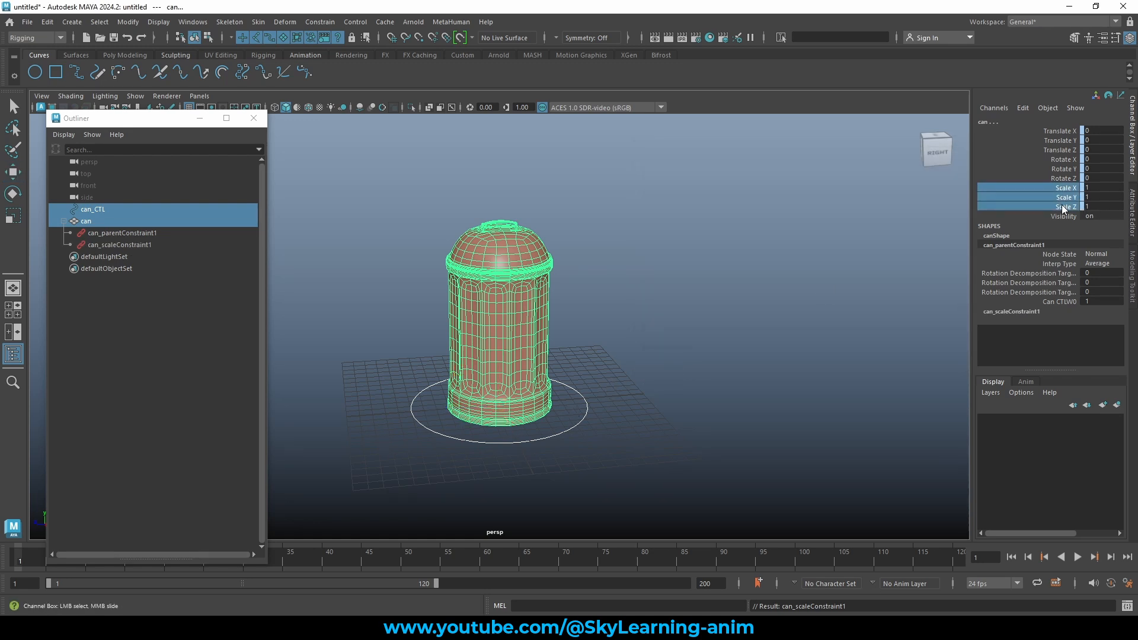
{"action": "left_click", "coordinate": [158, 245]}
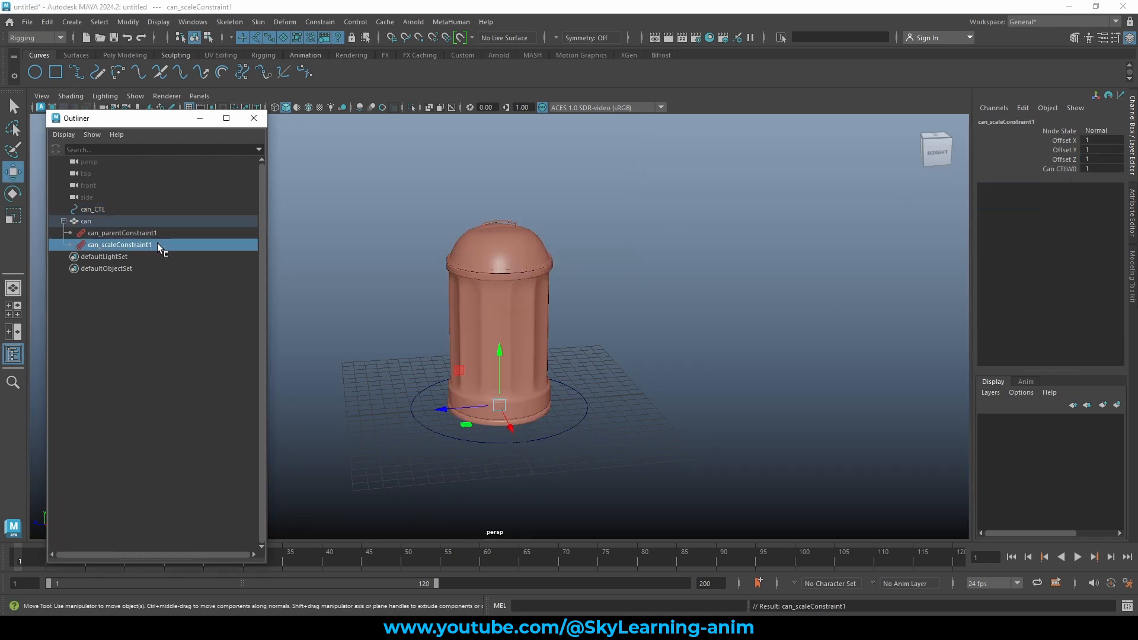
{"action": "left_click", "coordinate": [621, 412]}
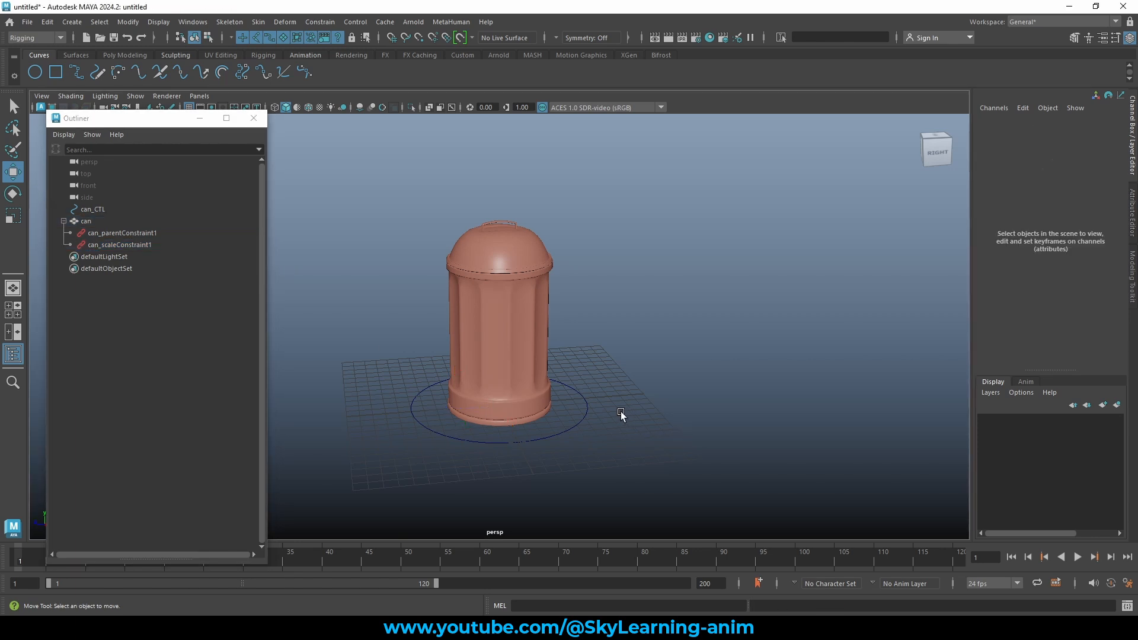
Scale can_CTL up, then move and rotate it, confirming the can follows and tilts.
{"action": "left_click_drag", "start_coordinate": [571, 402], "coordinate": [608, 423]}
{"action": "key", "text": "e"}
{"action": "key", "text": "r"}
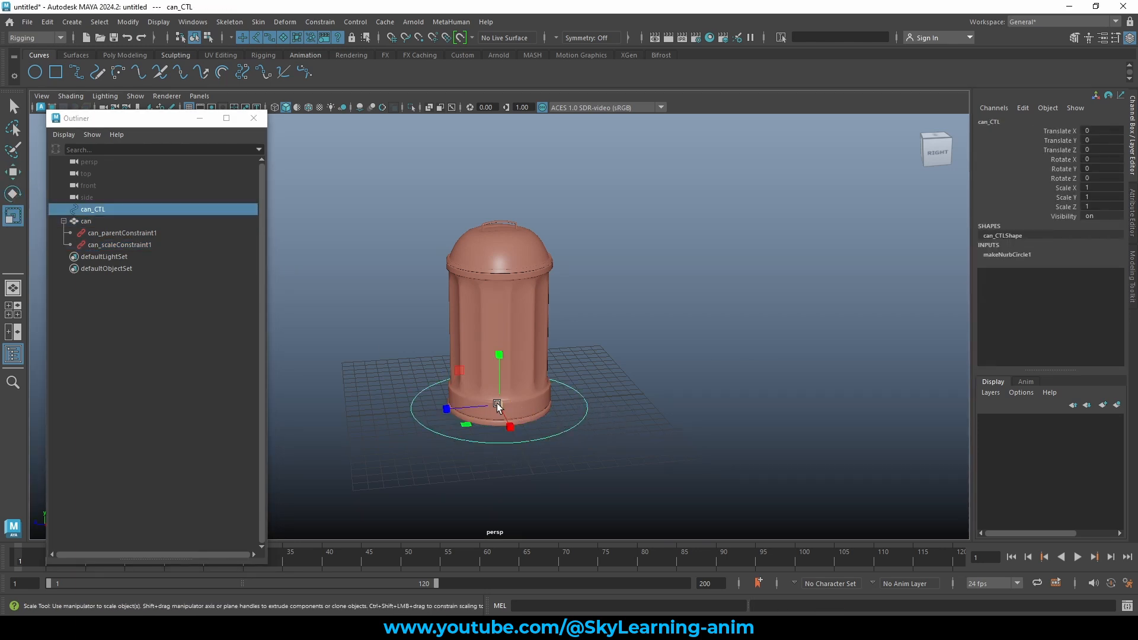
{"action": "left_click_drag", "start_coordinate": [499, 405], "coordinate": [876, 284]}
{"action": "key", "text": "w"}
{"action": "key", "text": "e"}
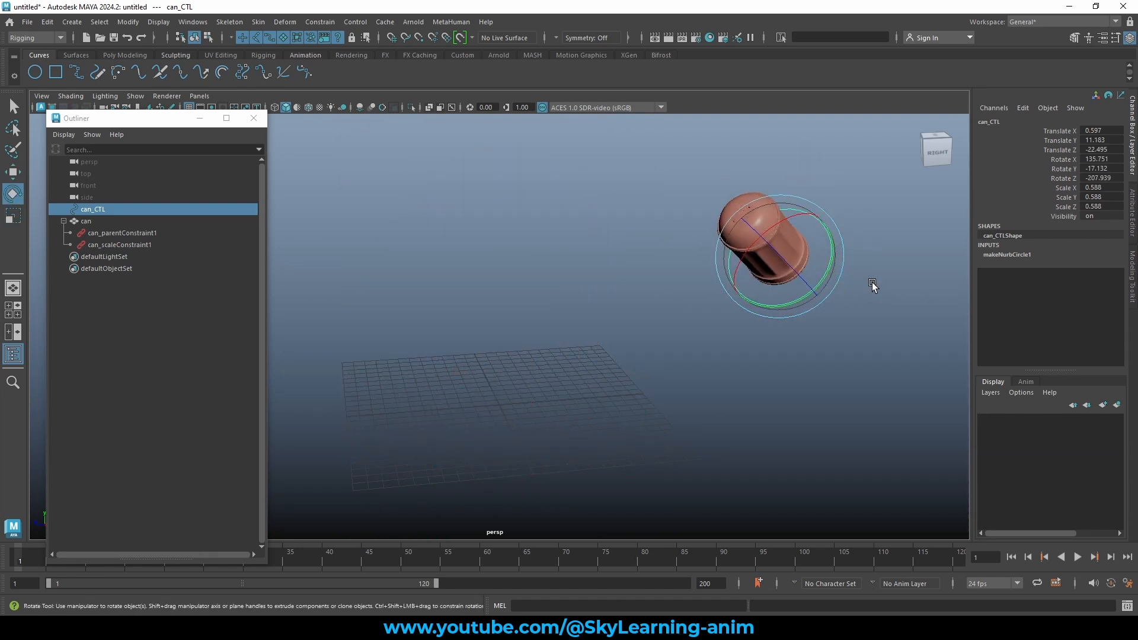
{"action": "left_click", "coordinate": [871, 282]}
Reselect can_CTL and scale it down so the can shrinks with it.
{"action": "left_click_drag", "start_coordinate": [822, 249], "coordinate": [897, 277]}
{"action": "left_click_drag", "start_coordinate": [1067, 188], "coordinate": [1062, 207]}
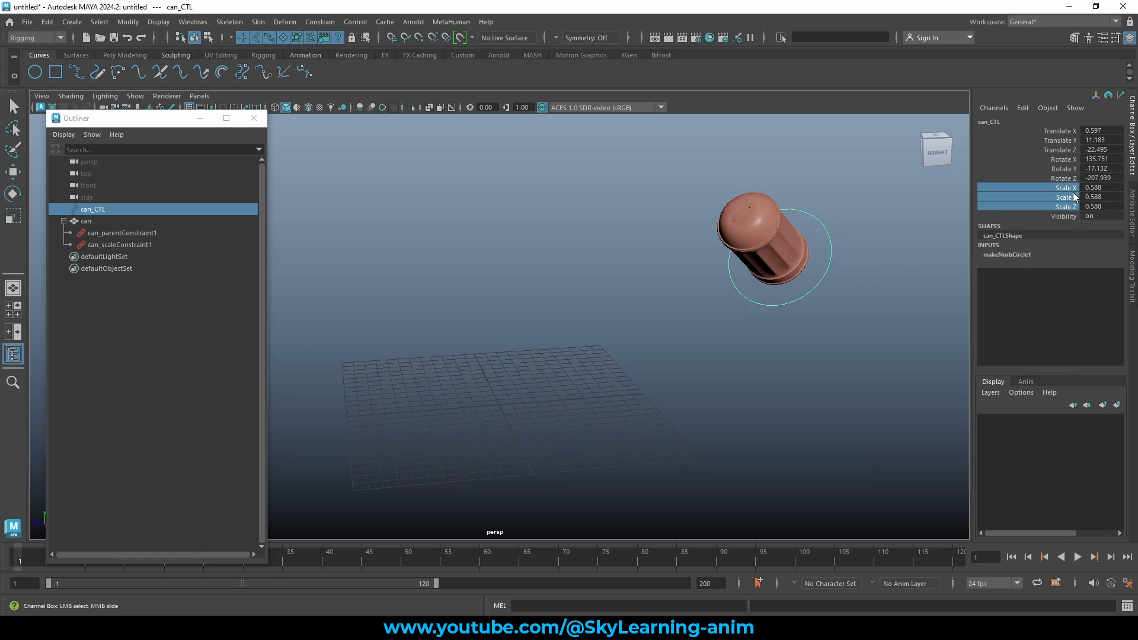
{"action": "left_click", "coordinate": [826, 258]}
{"action": "left_click", "coordinate": [826, 258]}
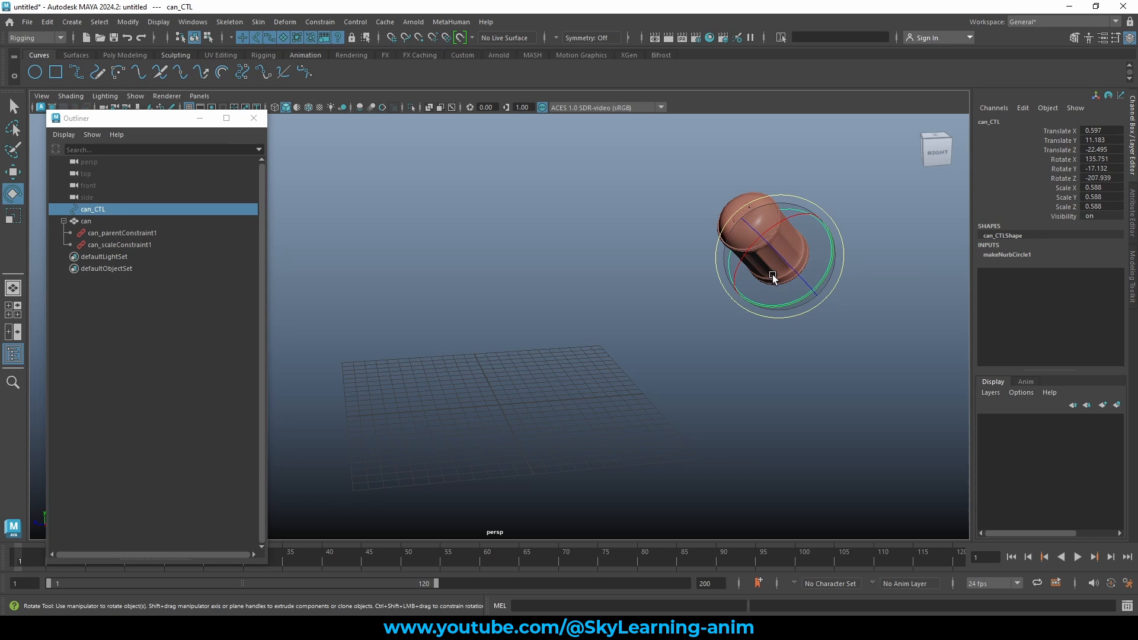
{"action": "key", "text": "r"}
{"action": "left_click_drag", "start_coordinate": [777, 261], "coordinate": [693, 275]}
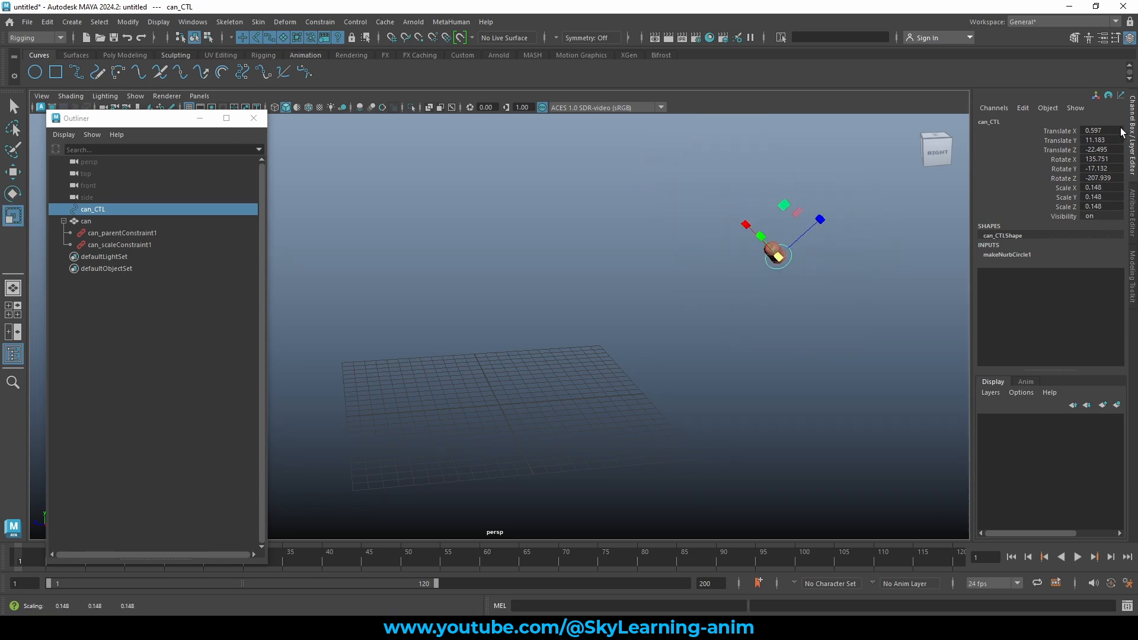
Reset can_CTL's translate and rotate channels to 0 and its scale to 1.
{"action": "left_click_drag", "start_coordinate": [1096, 131], "coordinate": [1110, 209]}
{"action": "type", "text": "0"}
{"action": "key", "text": "Return"}
{"action": "type", "text": "1"}
{"action": "key", "text": "Return"}
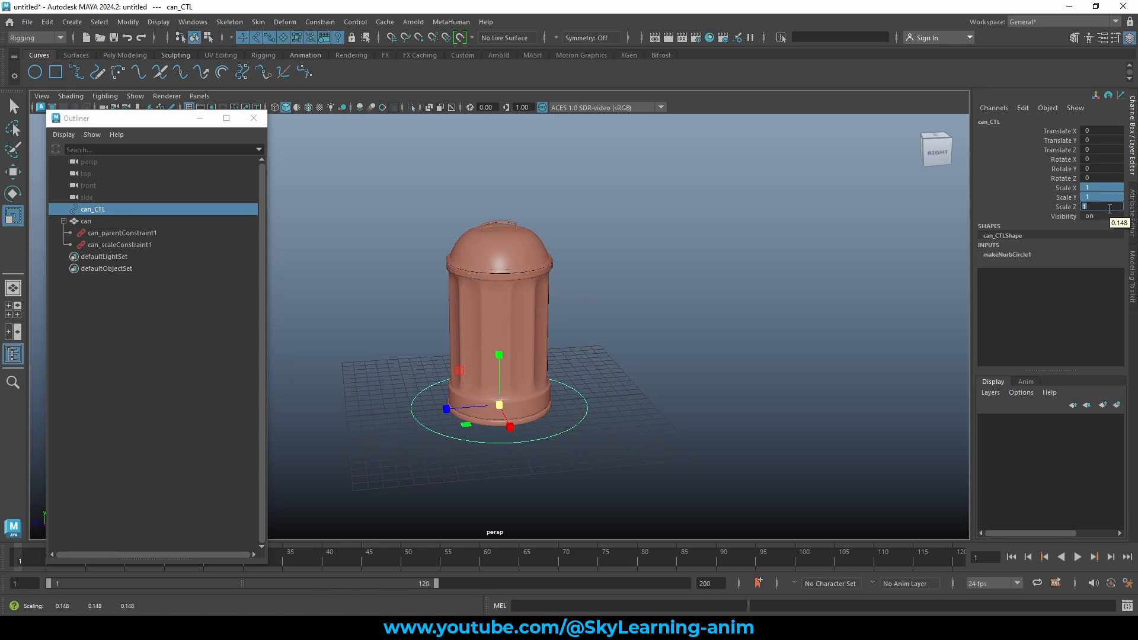
{"action": "left_click", "coordinate": [64, 221]}
{"action": "left_click", "coordinate": [86, 221]}
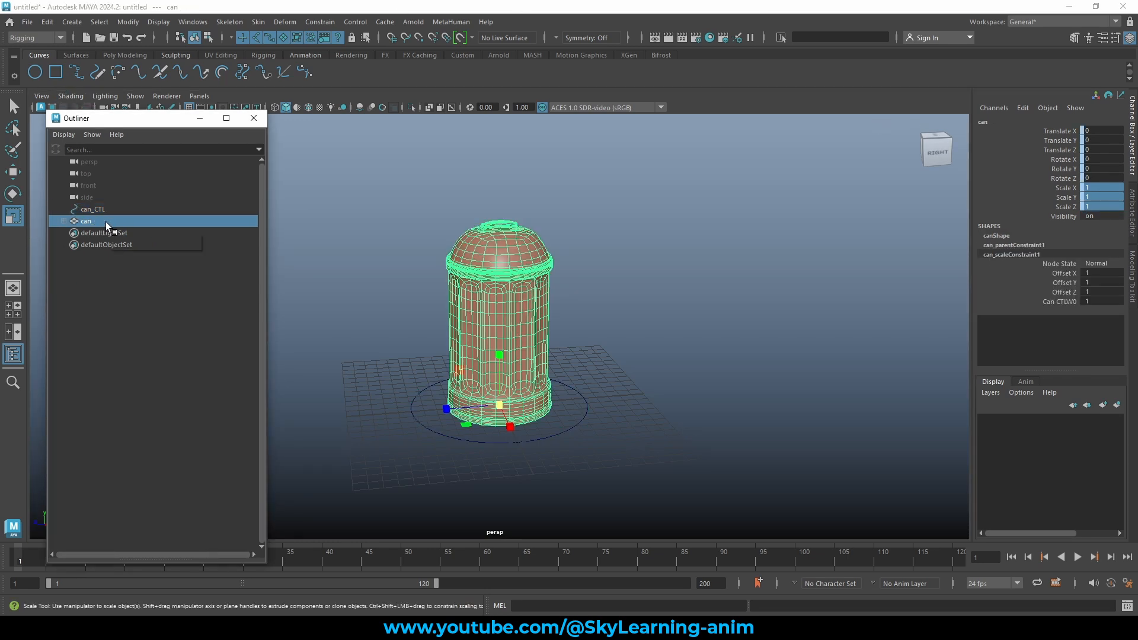
{"action": "left_click", "coordinate": [154, 211]}
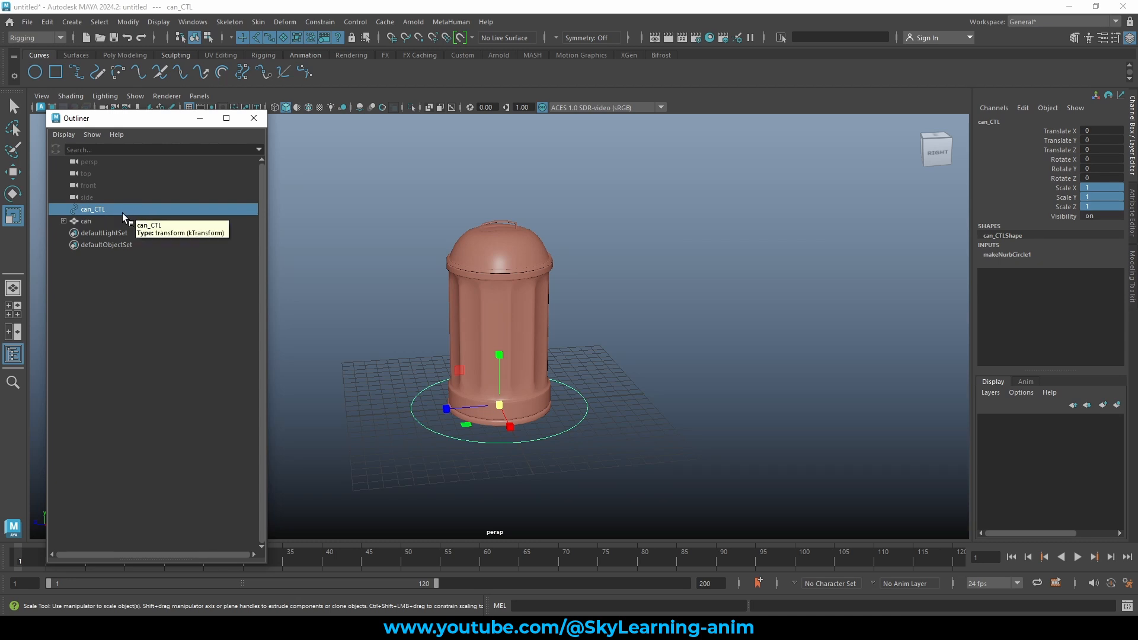
{"action": "left_click", "coordinate": [63, 221]}
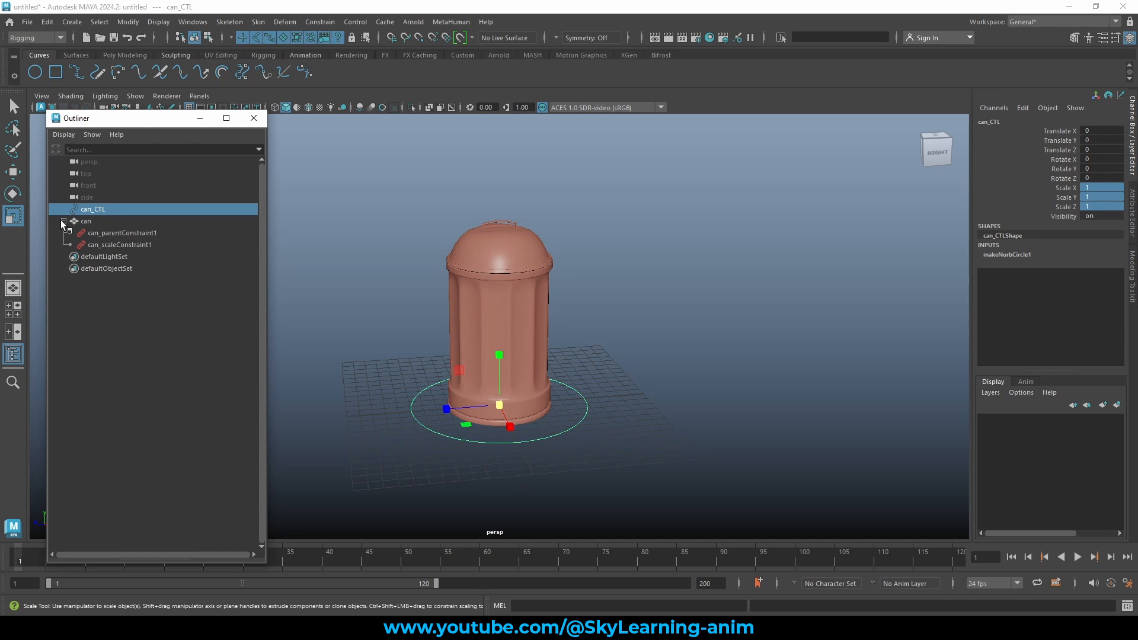
{"action": "left_click", "coordinate": [63, 221]}
{"action": "left_click", "coordinate": [101, 219], "text": "ctrl"}
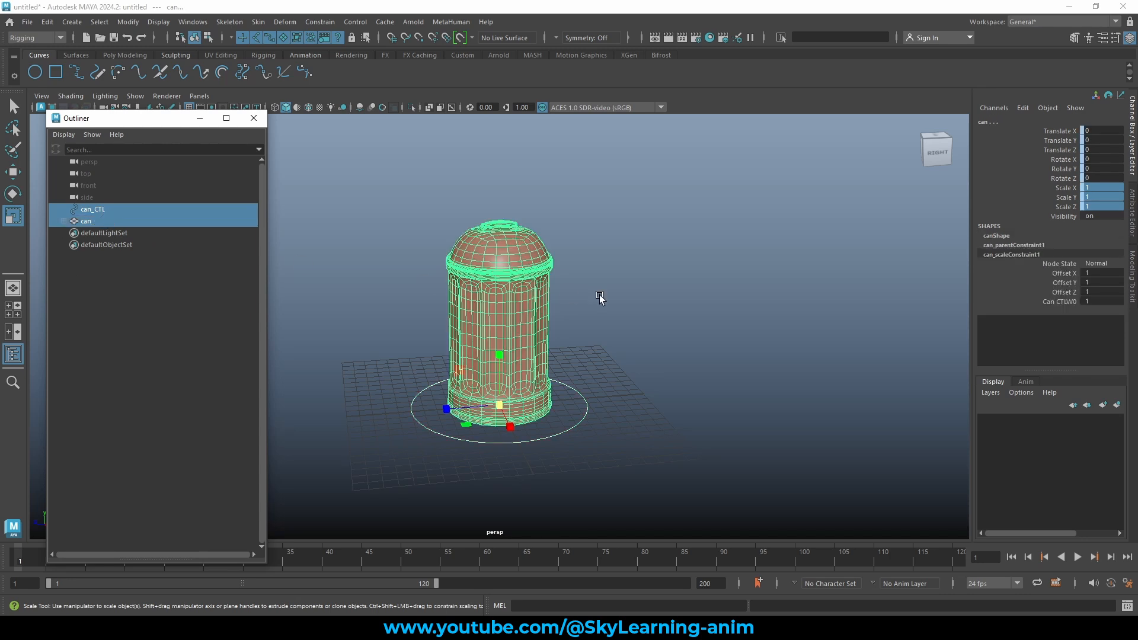
{"action": "left_click", "coordinate": [500, 405]}
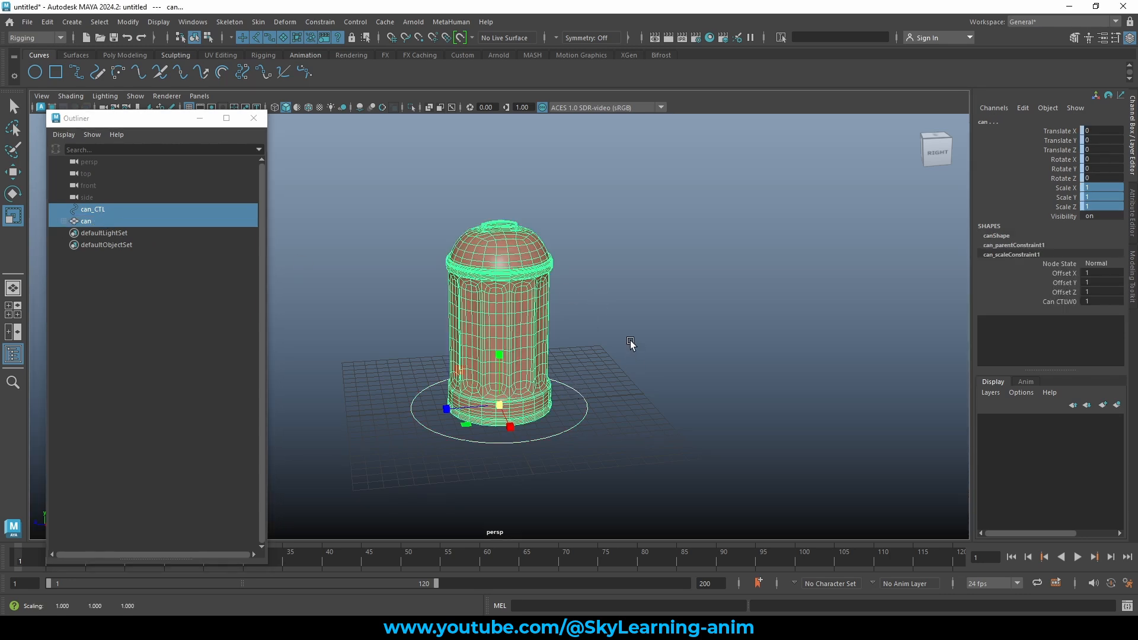
{"action": "mouse_move", "coordinate": [631, 340]}
{"action": "left_mouse_down", "text": "alt"}
{"action": "mouse_move", "coordinate": [656, 329]}
{"action": "mouse_move", "coordinate": [647, 339]}
{"action": "left_mouse_up", "text": "alt"}
{"action": "key", "text": "w"}
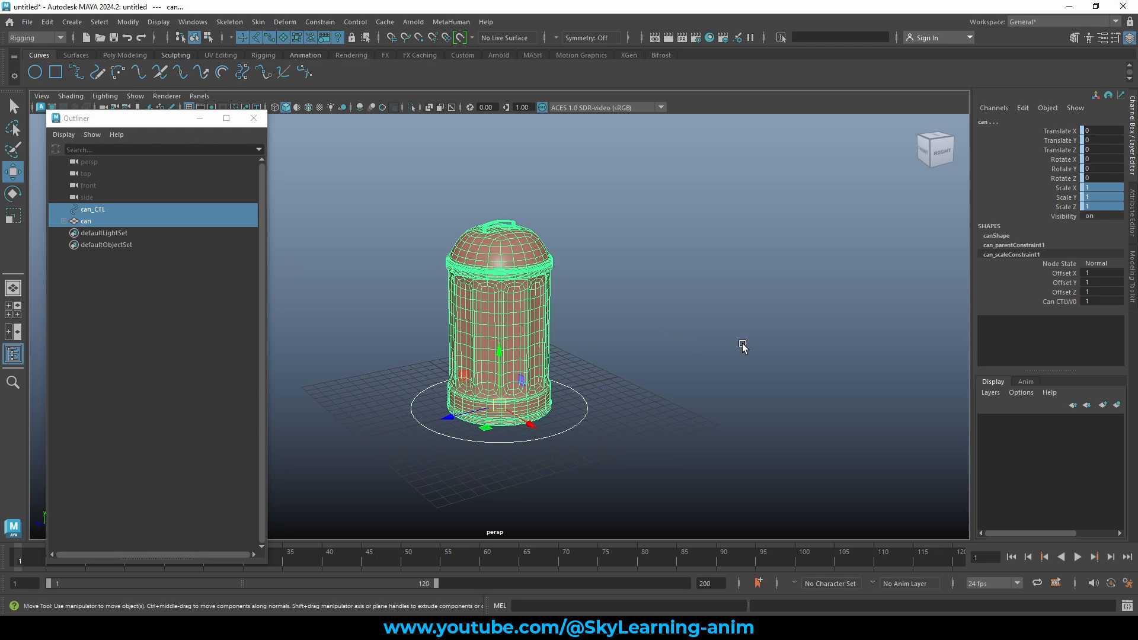
{"action": "left_click_drag", "start_coordinate": [740, 343], "coordinate": [705, 339], "text": "alt"}
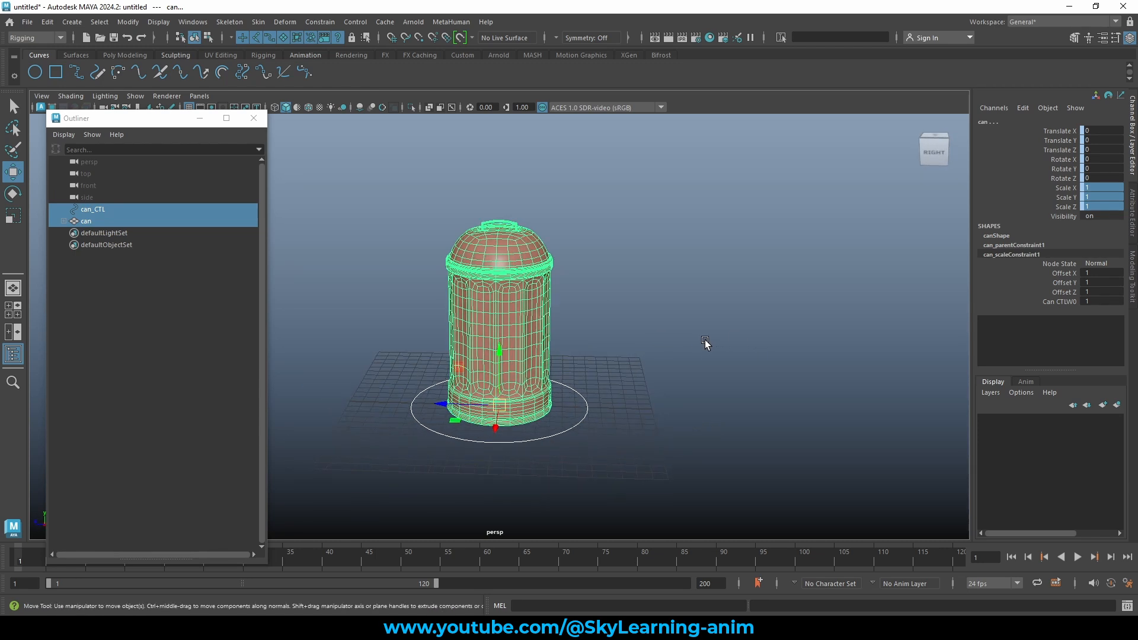